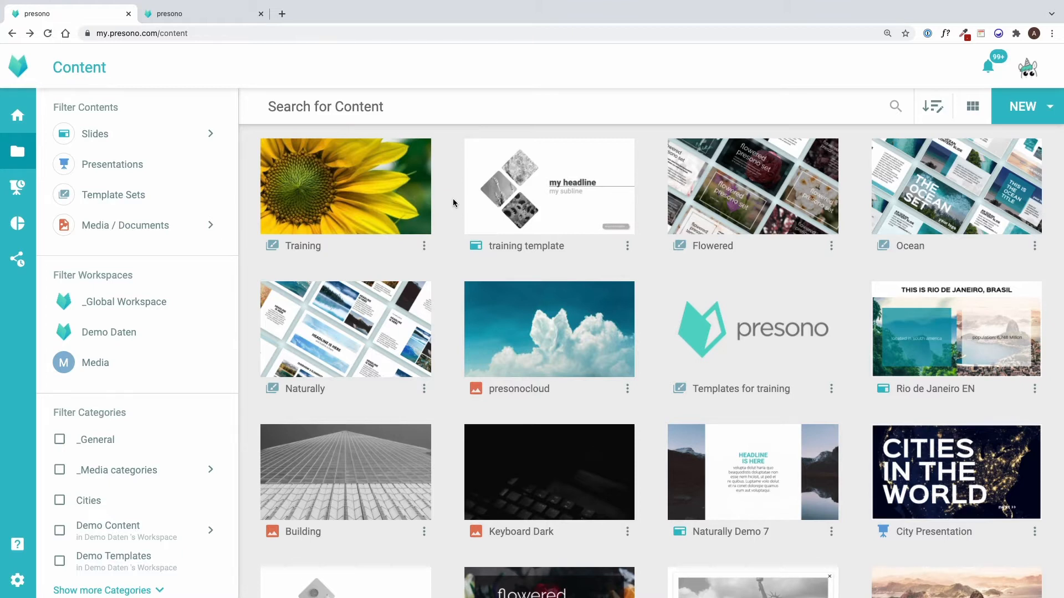
Open the Naturally template set and view the CSS of its Naturally custom style.
{"action": "left_click", "coordinate": [353, 353]}
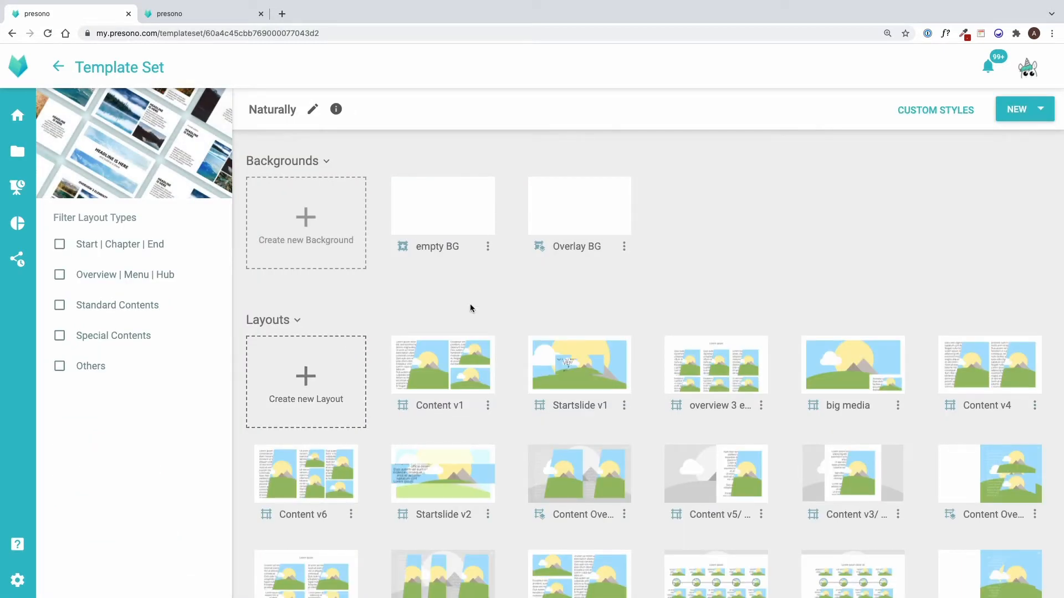
{"action": "left_click", "coordinate": [903, 121]}
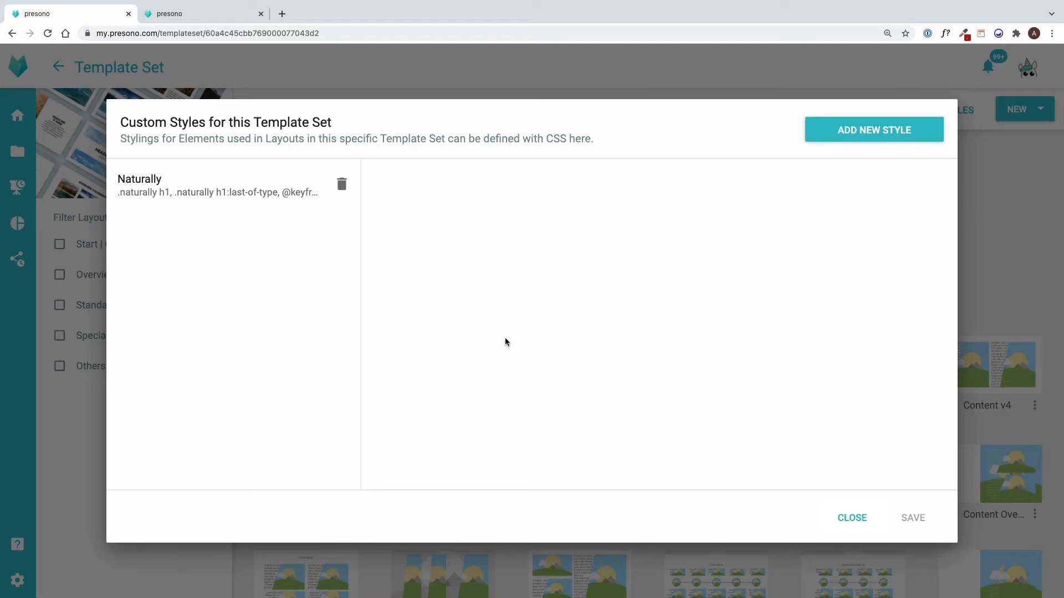
{"action": "left_click", "coordinate": [264, 202]}
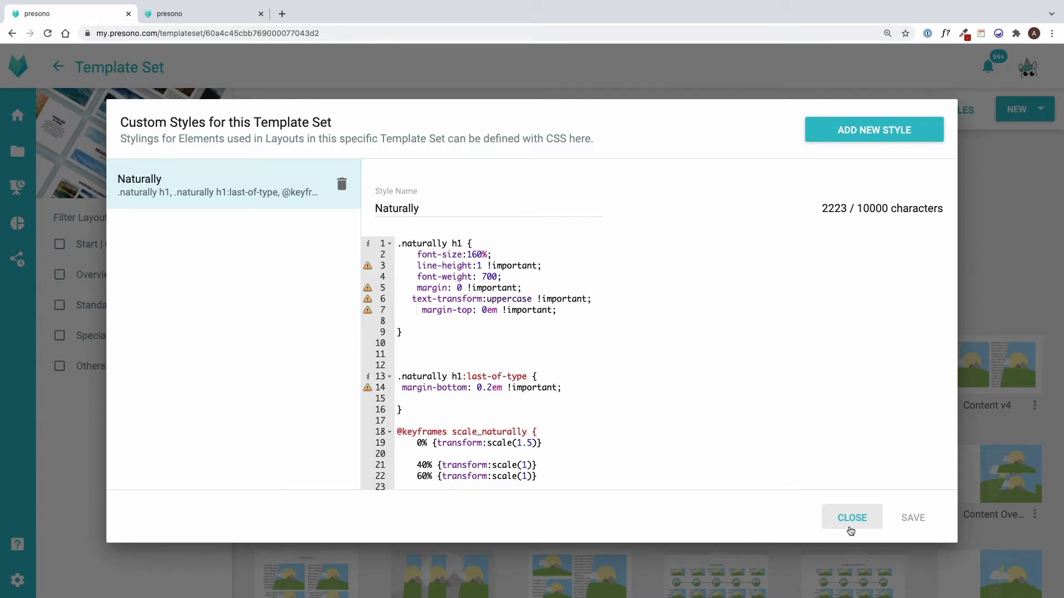
{"action": "left_click", "coordinate": [851, 524]}
Open the Content v3/ chapterslide layout and examine the class names and custom code of its Media, white section and Text sections.
{"action": "scroll", "coordinate": [692, 491], "scroll_direction": "down", "scroll_amount": 4}
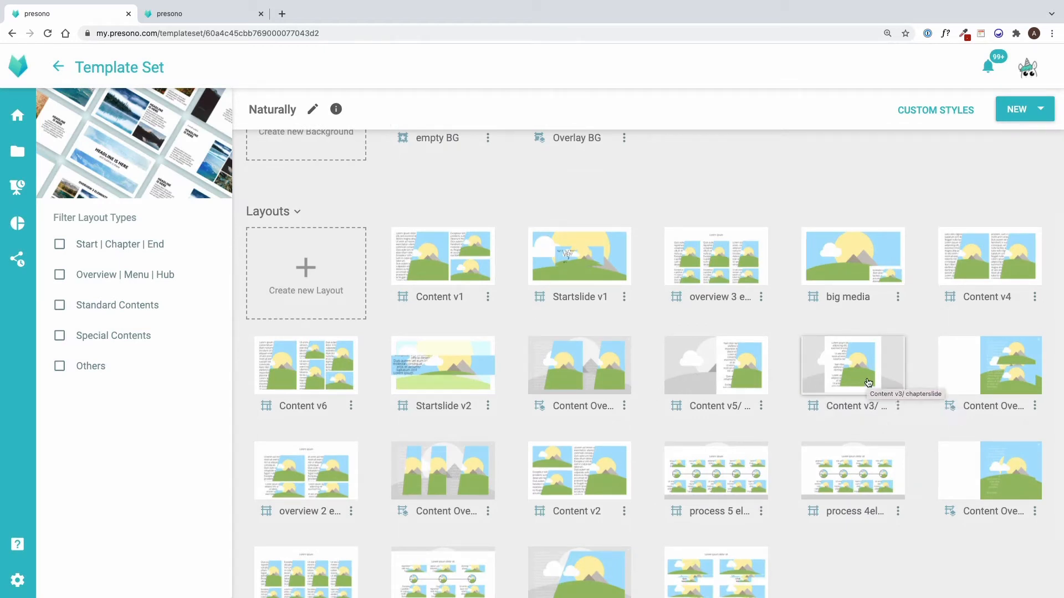
{"action": "left_click", "coordinate": [869, 382]}
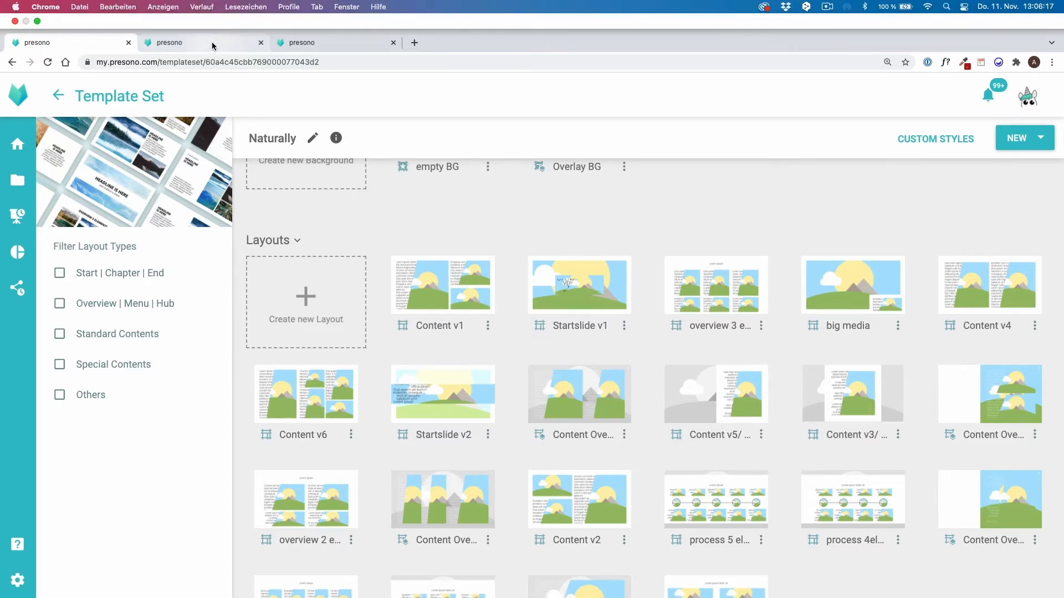
{"action": "left_click", "coordinate": [215, 12]}
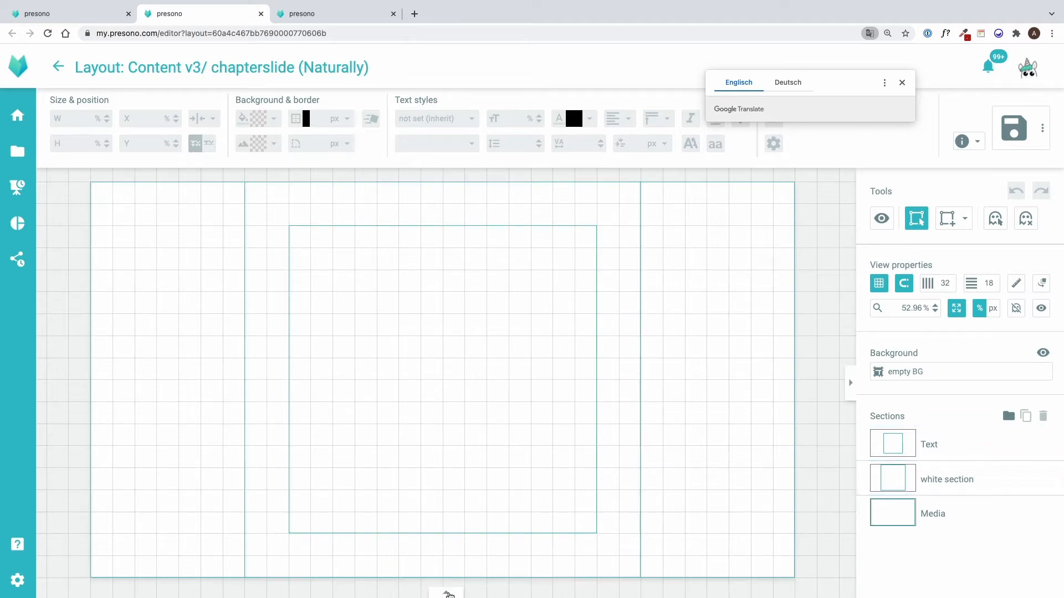
{"action": "left_click", "coordinate": [449, 595]}
{"action": "left_click", "coordinate": [449, 596]}
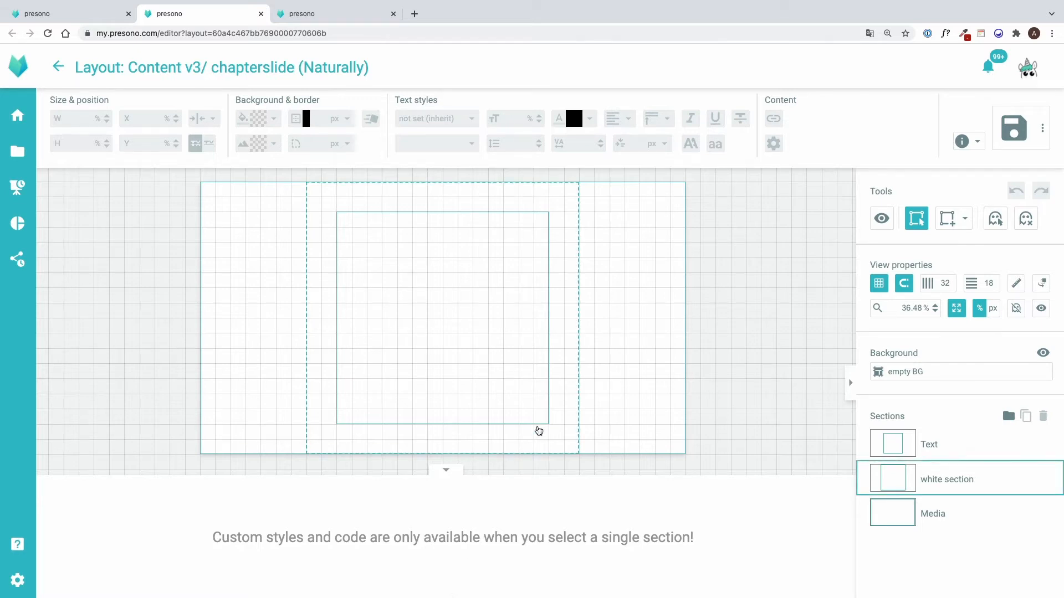
{"action": "left_click", "coordinate": [894, 511]}
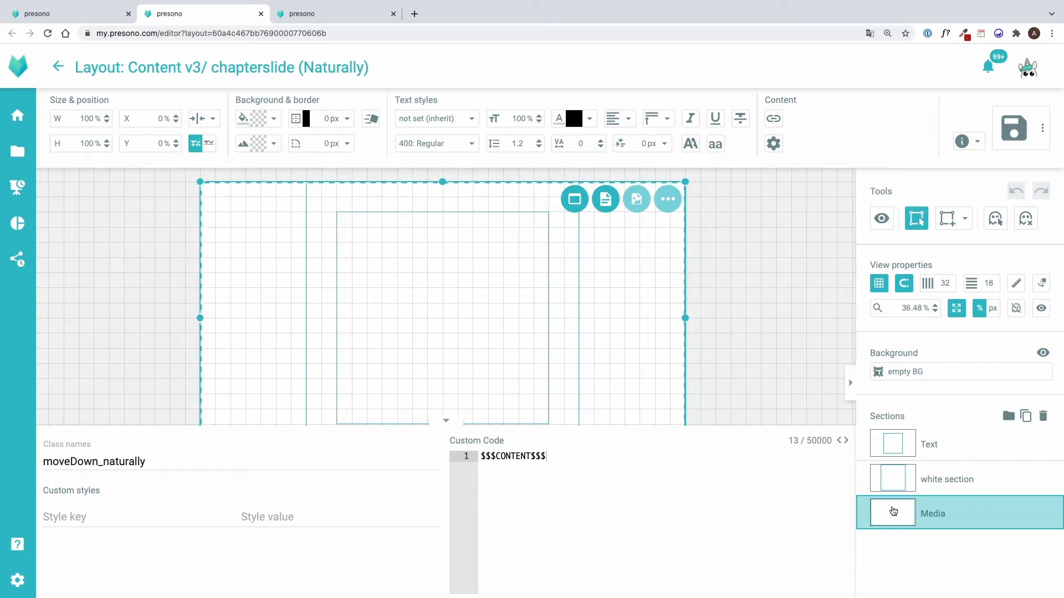
{"action": "left_click", "coordinate": [896, 484]}
{"action": "left_click", "coordinate": [897, 449]}
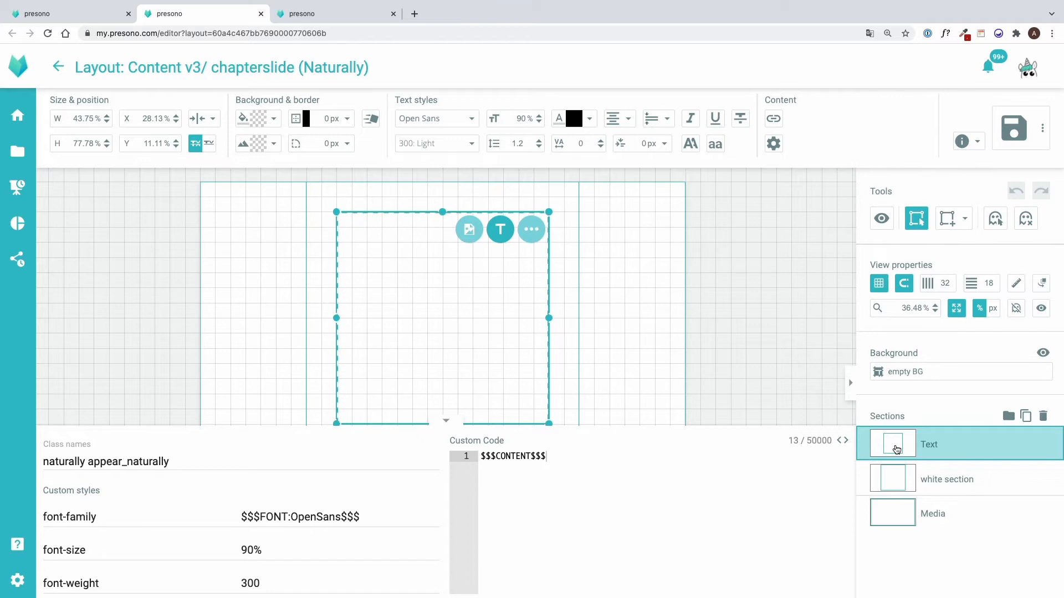
Examine the Naturally style's CSS in the template set's custom styles, from the h1 rules through the keyframes to the appear_naturally classes.
{"action": "left_click", "coordinate": [83, 20]}
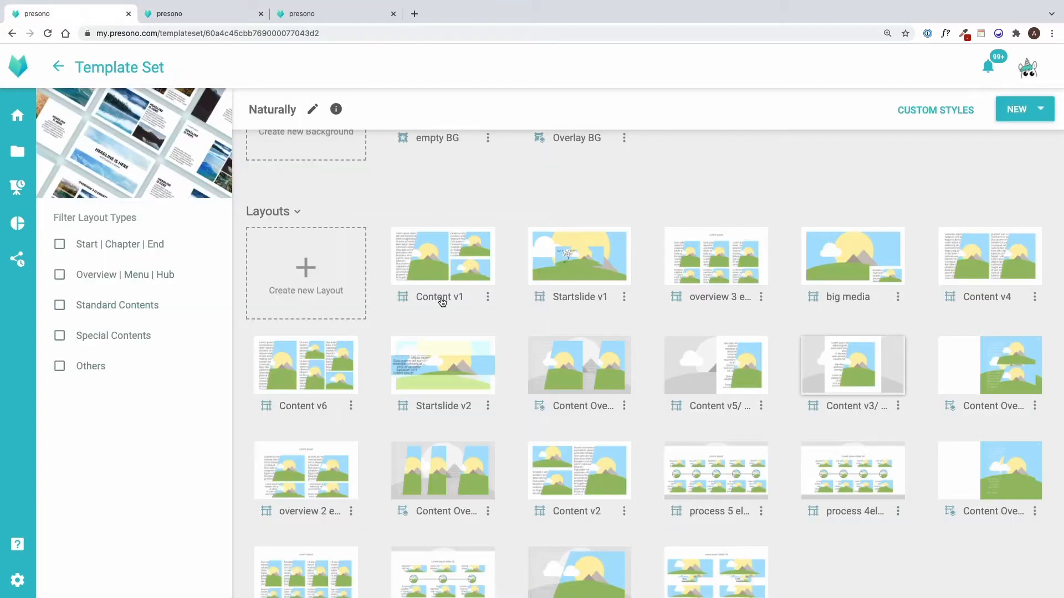
{"action": "left_click", "coordinate": [931, 109]}
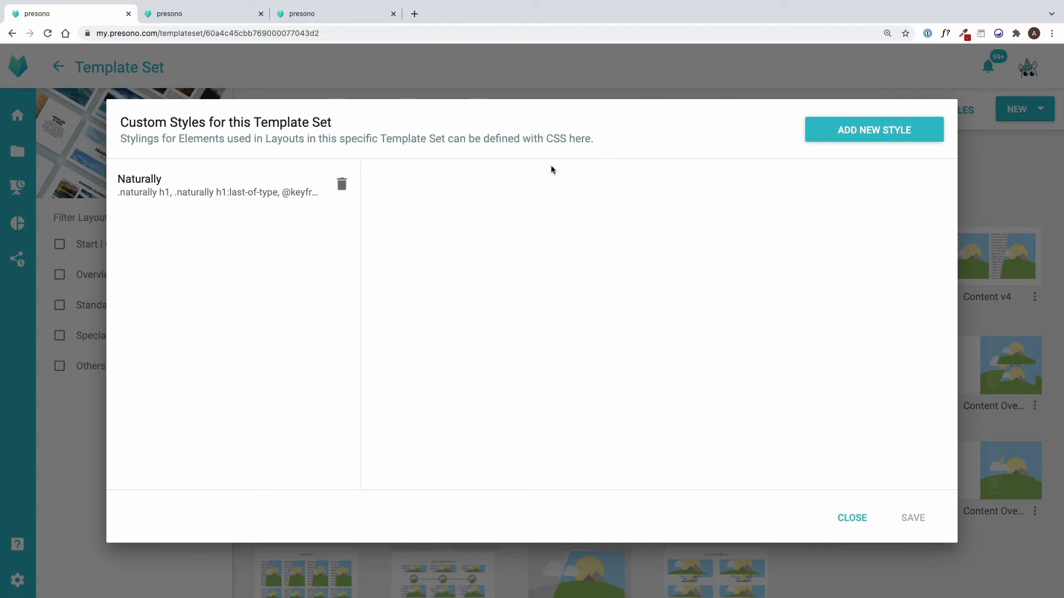
{"action": "left_click", "coordinate": [208, 195]}
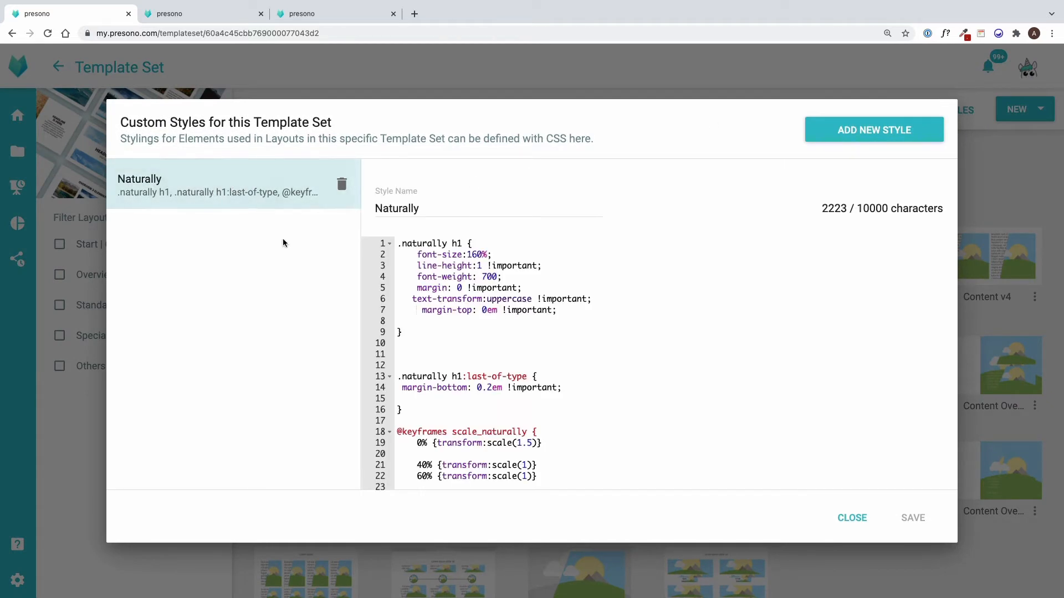
{"action": "scroll", "coordinate": [536, 395], "scroll_direction": "down", "scroll_amount": 5}
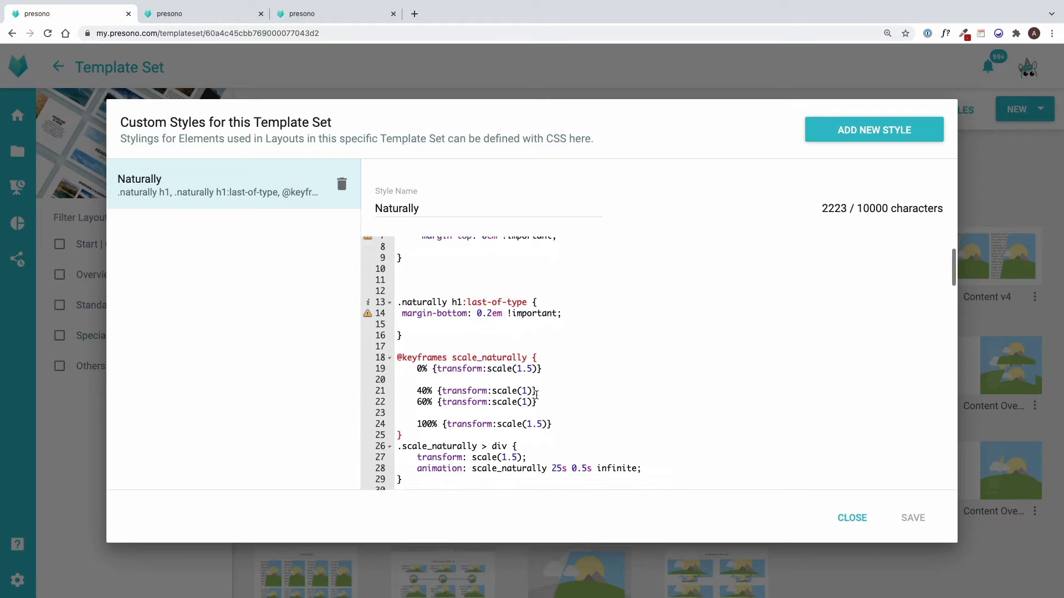
{"action": "scroll", "coordinate": [537, 395], "scroll_direction": "down", "scroll_amount": 4}
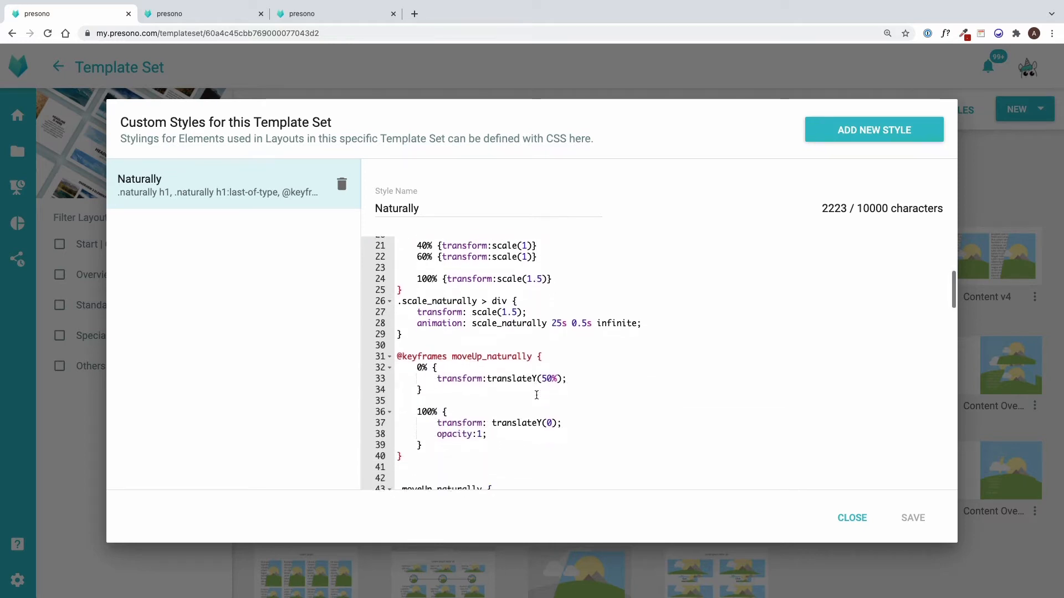
{"action": "scroll", "coordinate": [537, 395], "scroll_direction": "down", "scroll_amount": 5}
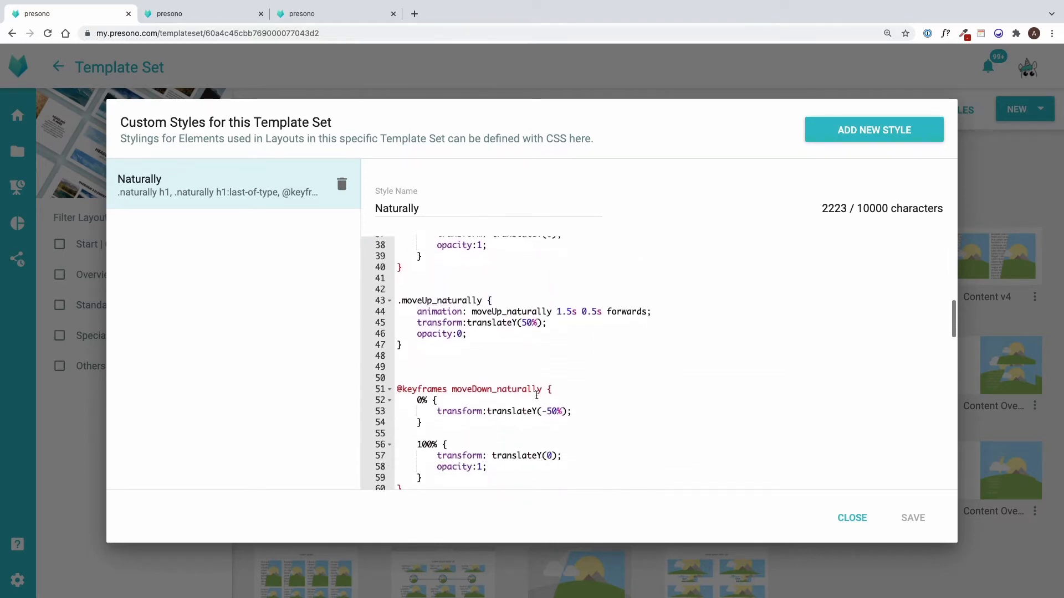
{"action": "scroll", "coordinate": [537, 395], "scroll_direction": "down", "scroll_amount": 5}
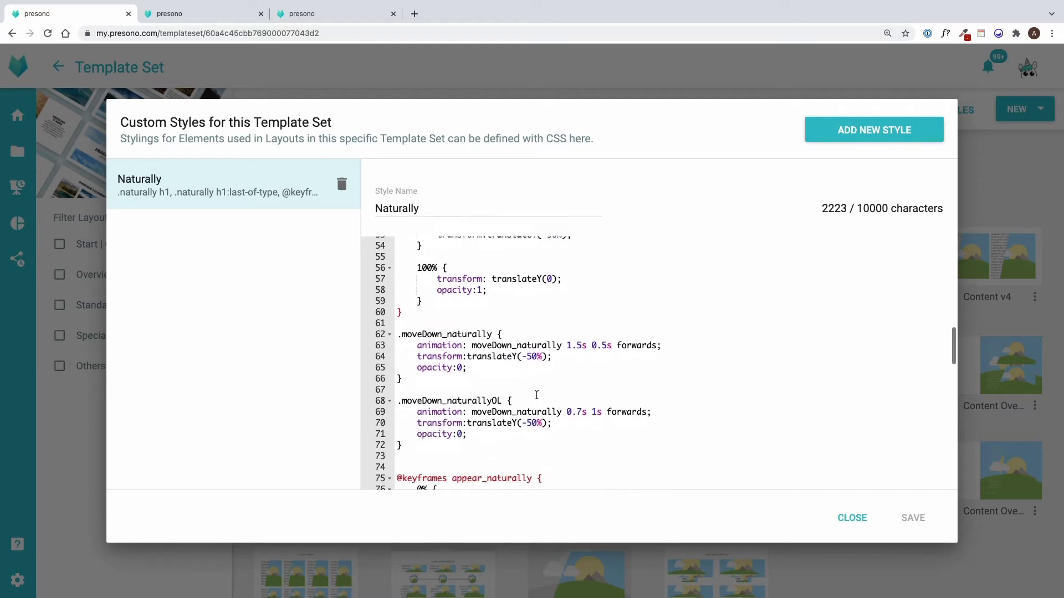
{"action": "scroll", "coordinate": [537, 395], "scroll_direction": "down", "scroll_amount": 2}
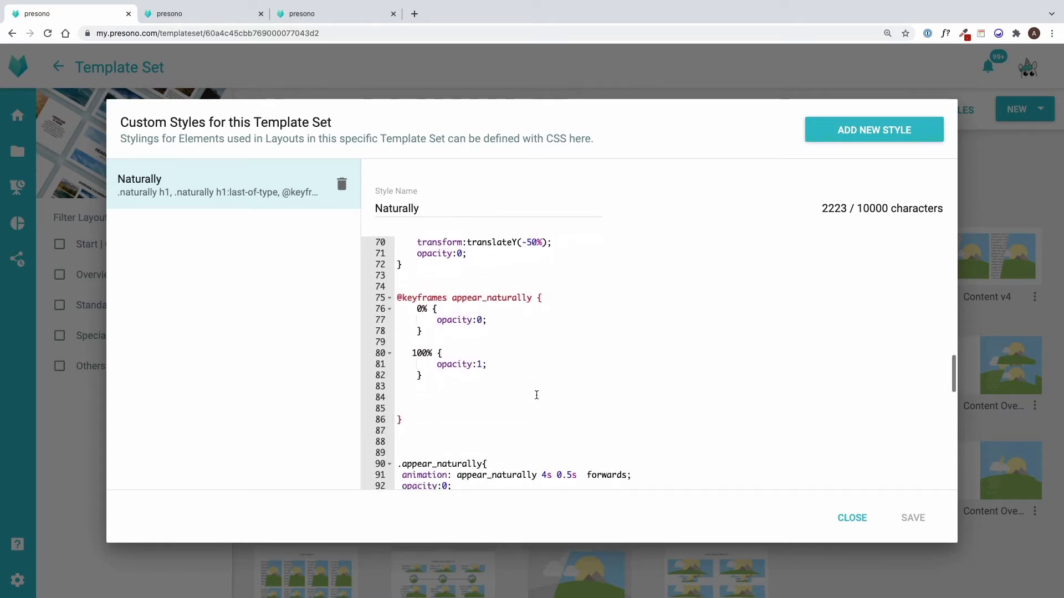
{"action": "scroll", "coordinate": [537, 395], "scroll_direction": "down", "scroll_amount": 3}
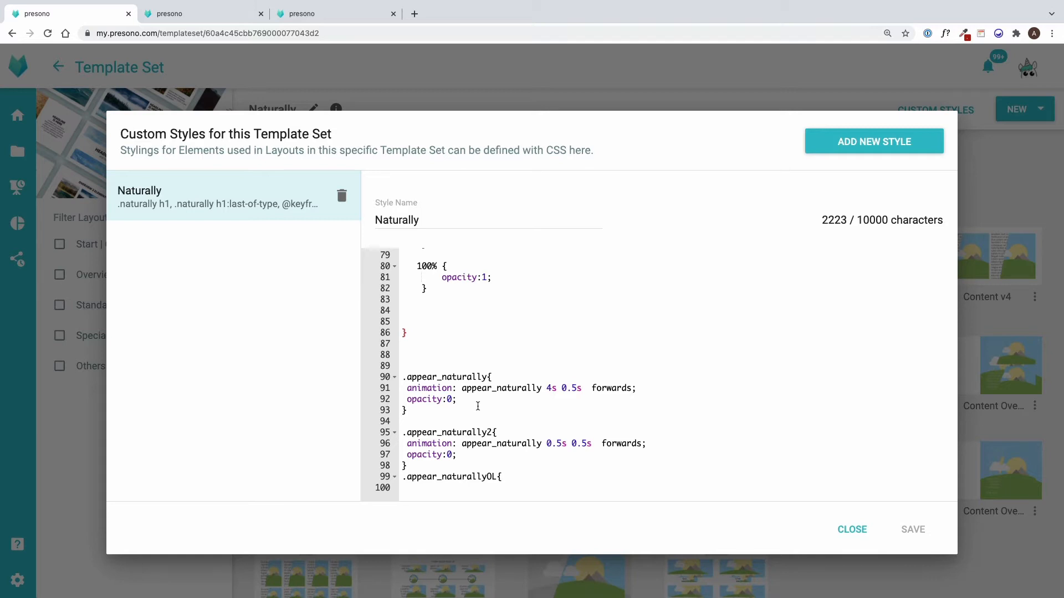
Switch to the open training template slide and reload it twice to watch its animation.
{"action": "left_click", "coordinate": [347, 21]}
{"action": "key", "text": "super+r"}
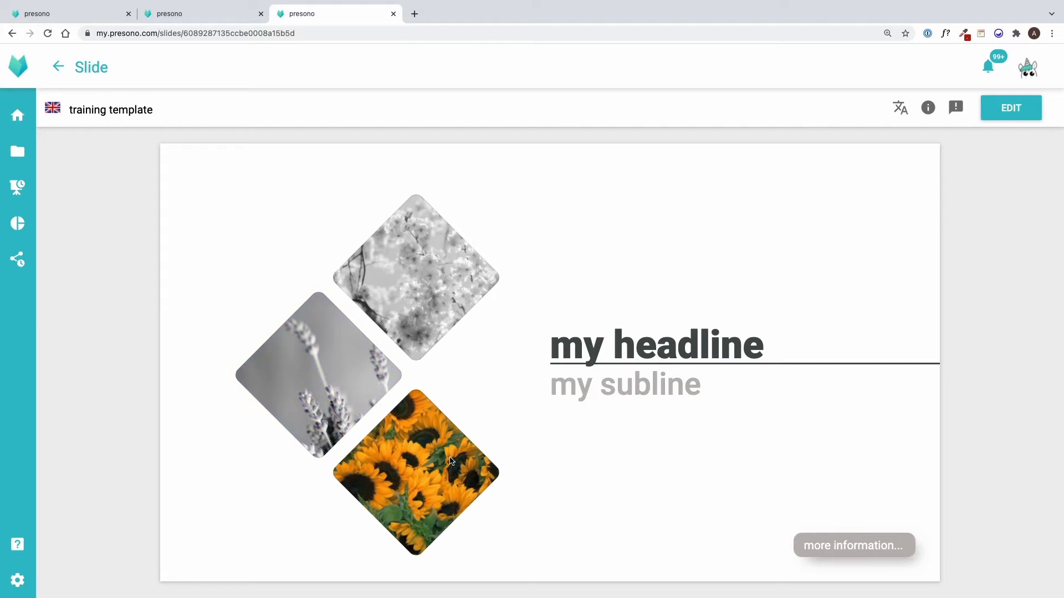
{"action": "key", "text": "super+r"}
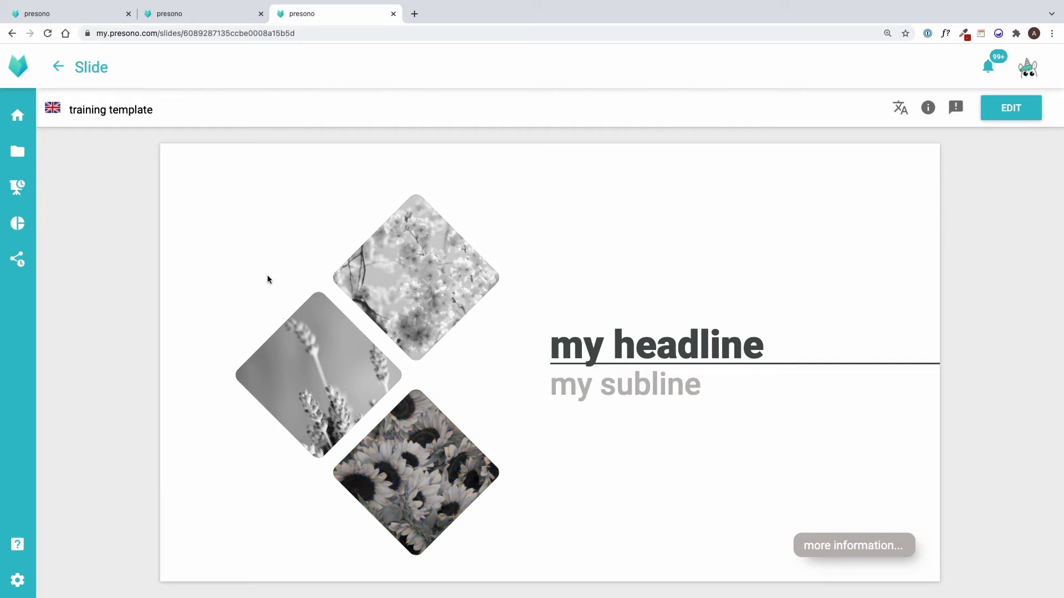
Create a slide from the Startslide layout of the Training template set.
{"action": "left_click", "coordinate": [196, 10]}
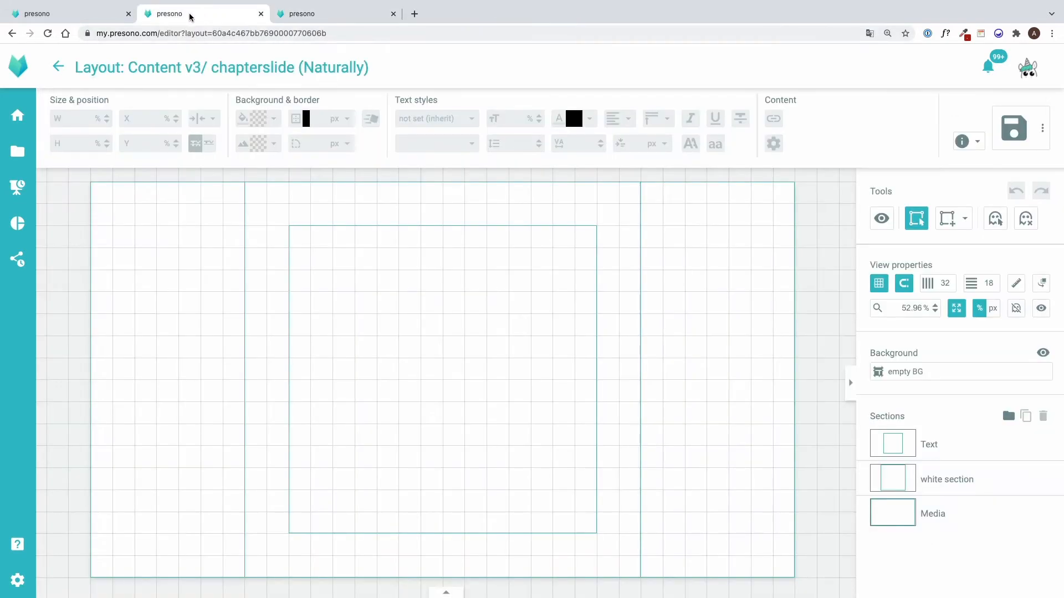
{"action": "left_click", "coordinate": [18, 151]}
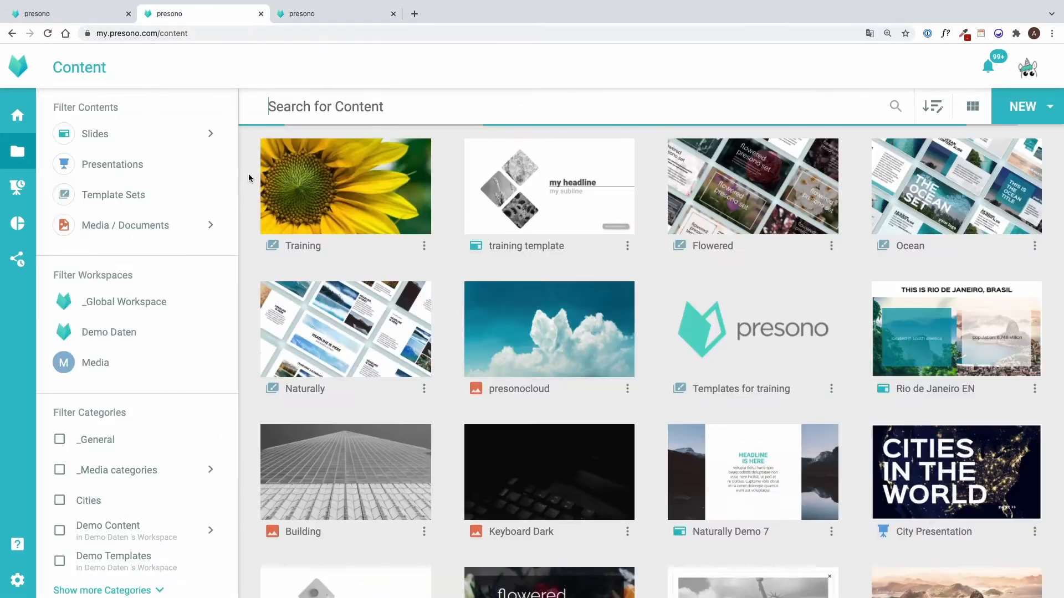
{"action": "left_click", "coordinate": [331, 203]}
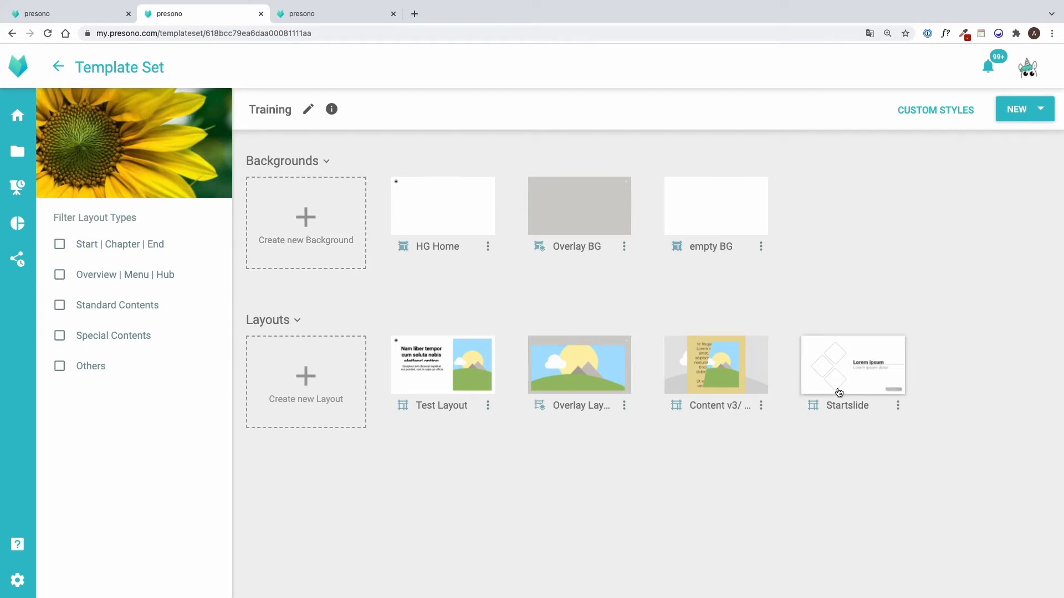
{"action": "left_click", "coordinate": [898, 406]}
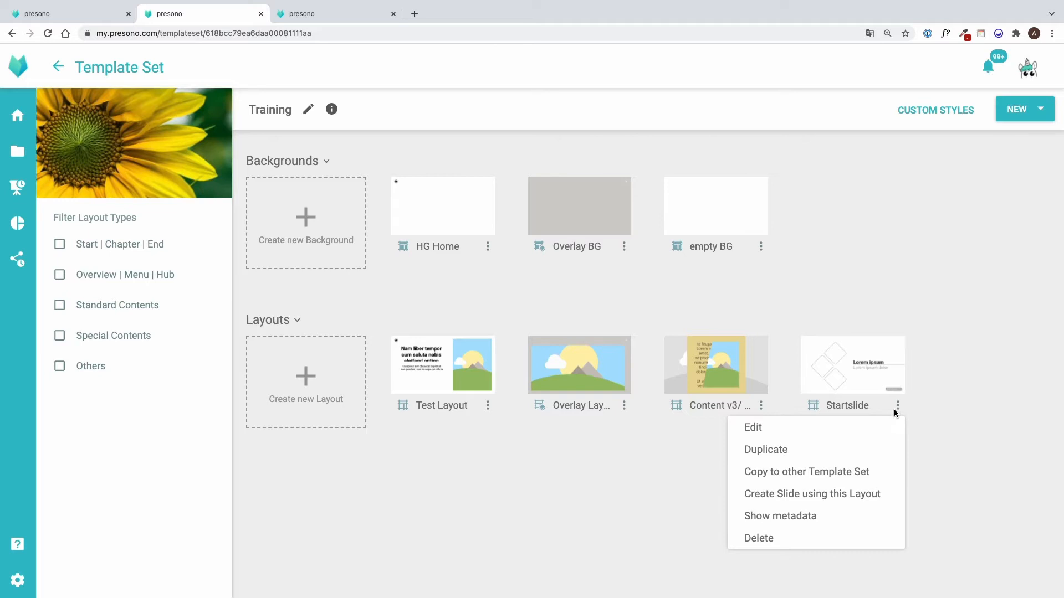
{"action": "left_click", "coordinate": [831, 499]}
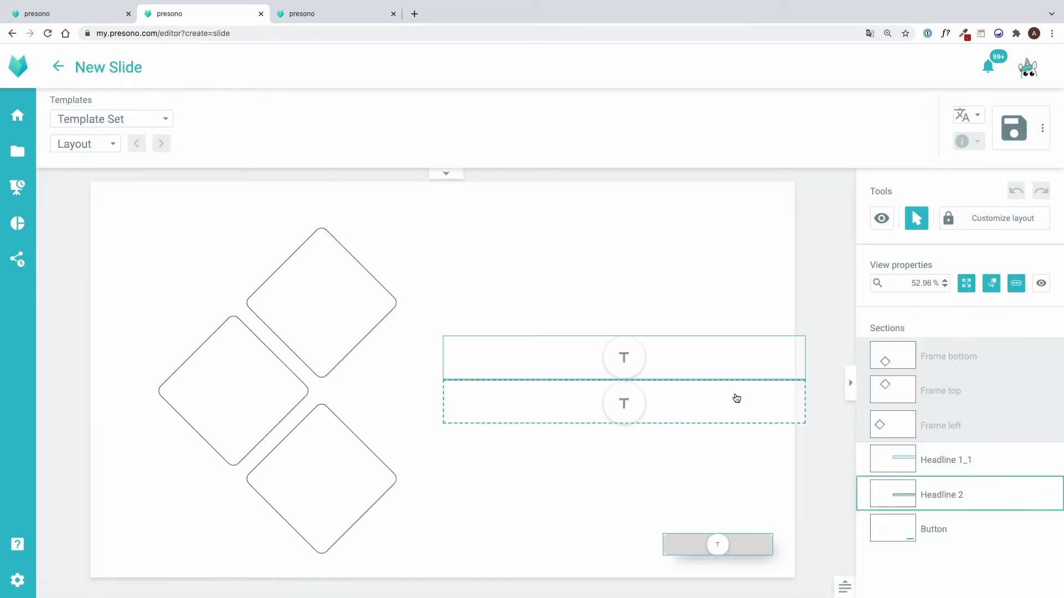
Fill the slide's text sections with "Headline", "Subline" below it, and "Button" in the button.
{"action": "left_click", "coordinate": [624, 357]}
{"action": "type", "text": "Headline"}
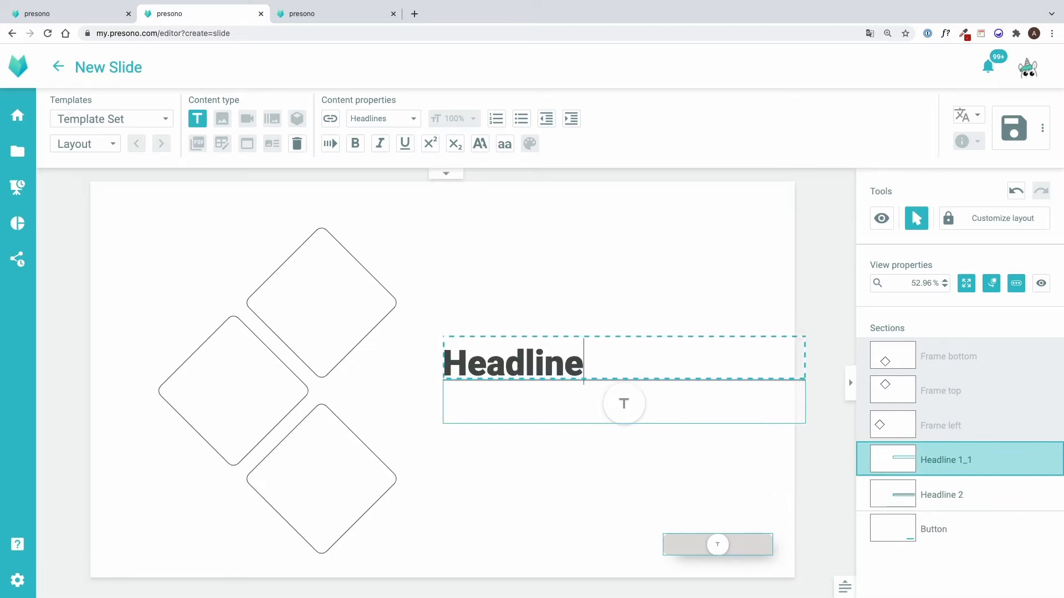
{"action": "left_click", "coordinate": [622, 408]}
{"action": "type", "text": "Sublei"}
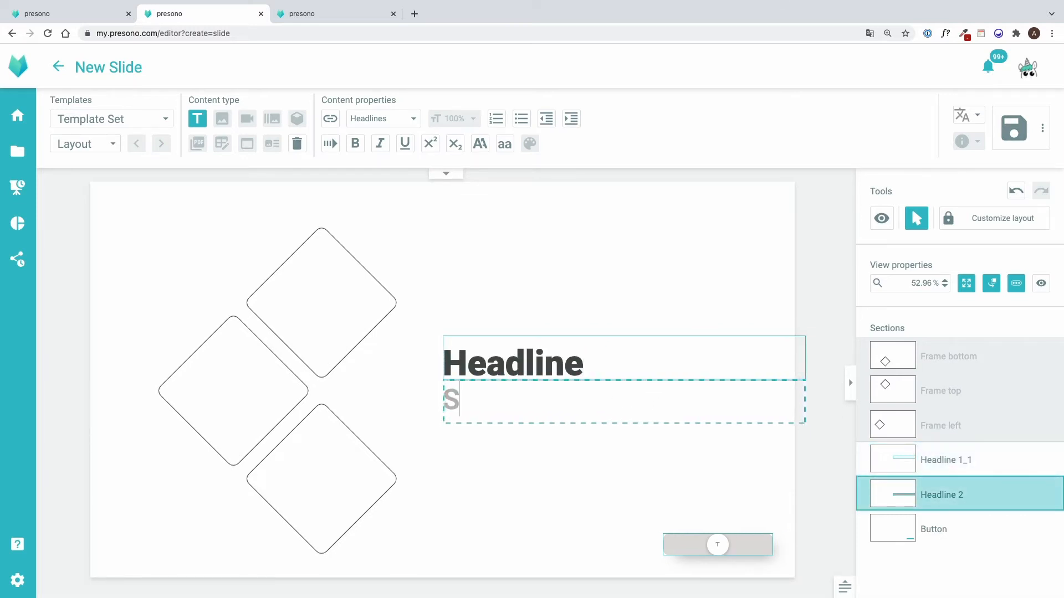
{"action": "key", "text": "BackSpace"}
{"action": "key", "text": "BackSpace"}
{"action": "type", "text": "ine"}
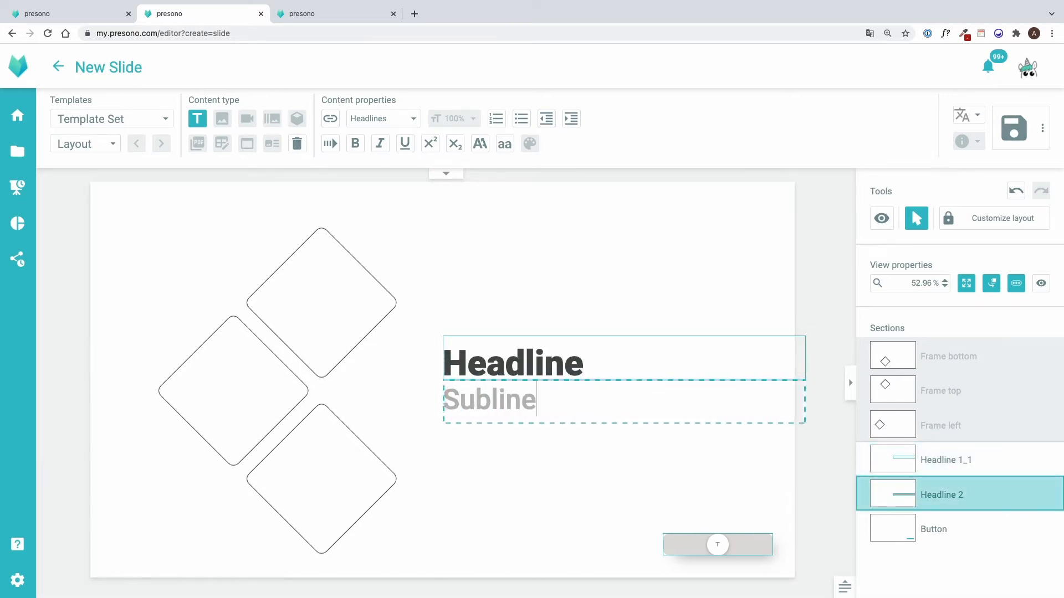
{"action": "left_click", "coordinate": [716, 546]}
{"action": "left_click", "coordinate": [716, 547]}
{"action": "type", "text": "Button"}
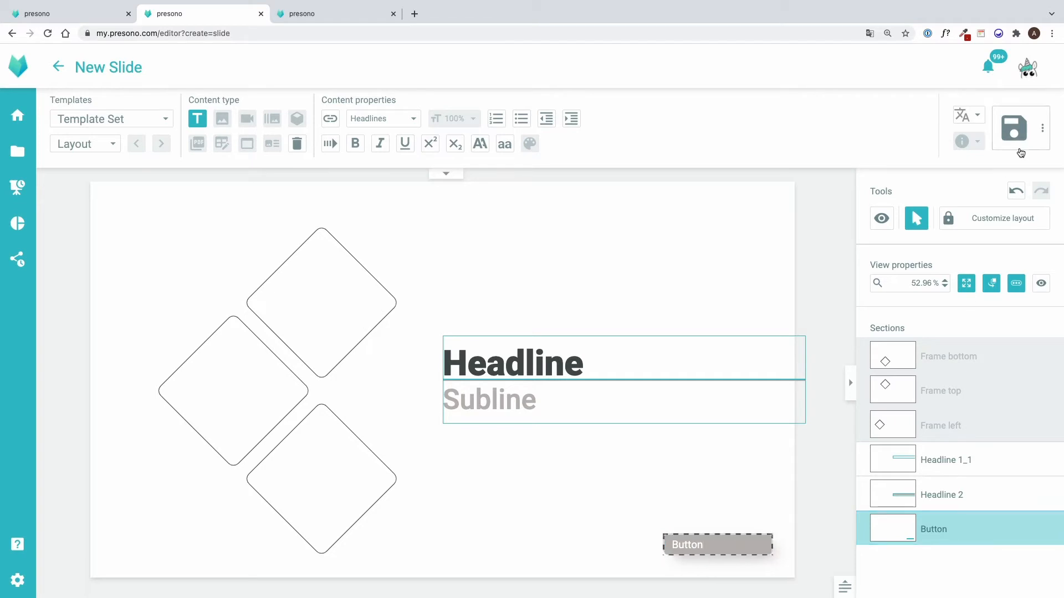
Save the slide as "Training Slide" in the Training Content category.
{"action": "left_click", "coordinate": [1007, 128]}
{"action": "left_click", "coordinate": [787, 149]}
{"action": "type", "text": "Training Slide"}
{"action": "left_click", "coordinate": [879, 347]}
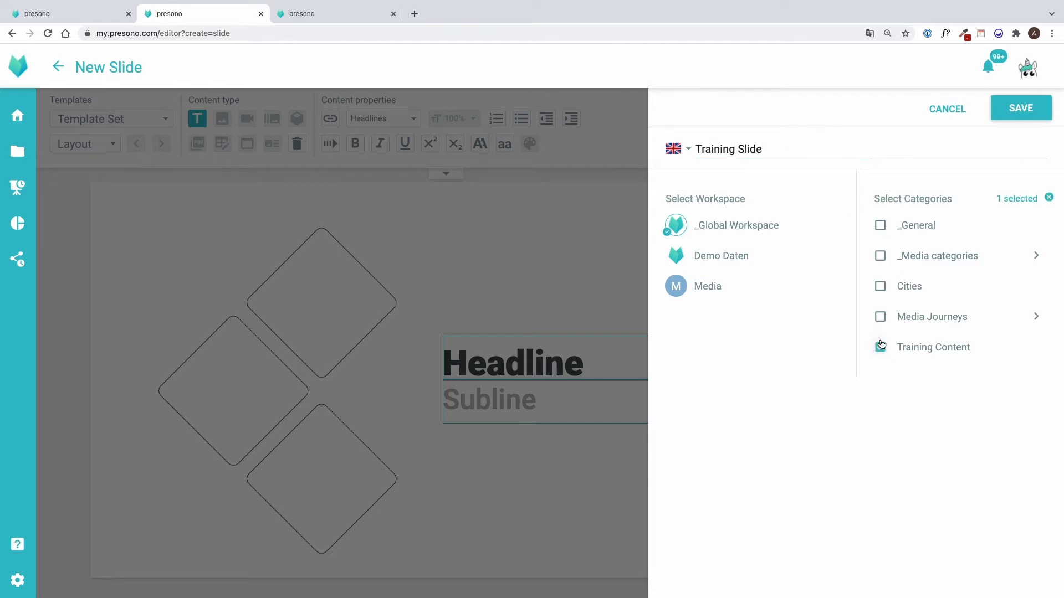
{"action": "left_click", "coordinate": [1018, 110]}
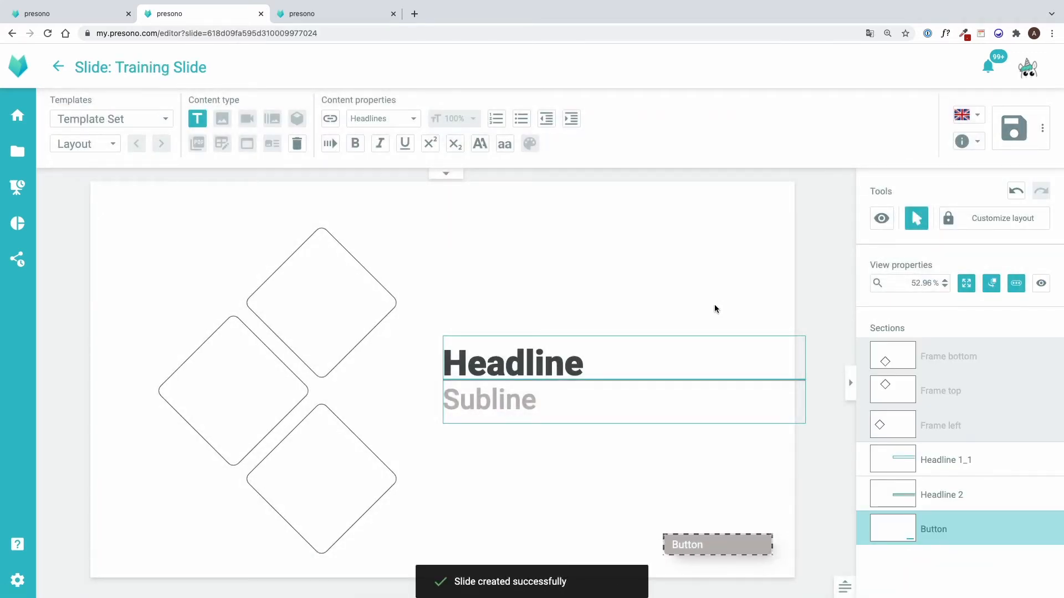
Close the Naturally template set's custom styles and open the Training template set from the content library.
{"action": "left_click", "coordinate": [90, 19]}
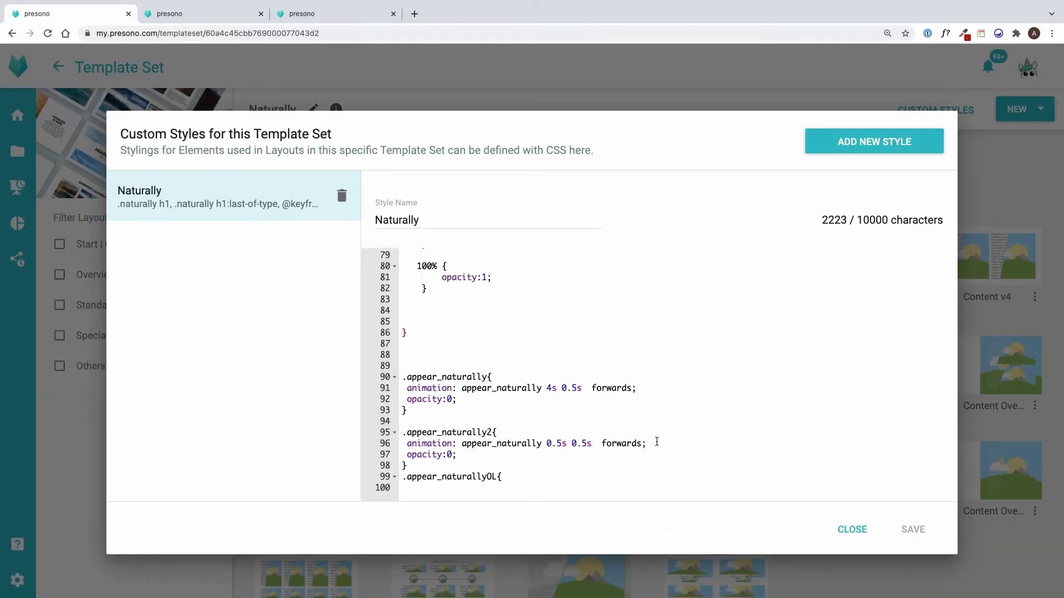
{"action": "left_click", "coordinate": [852, 529]}
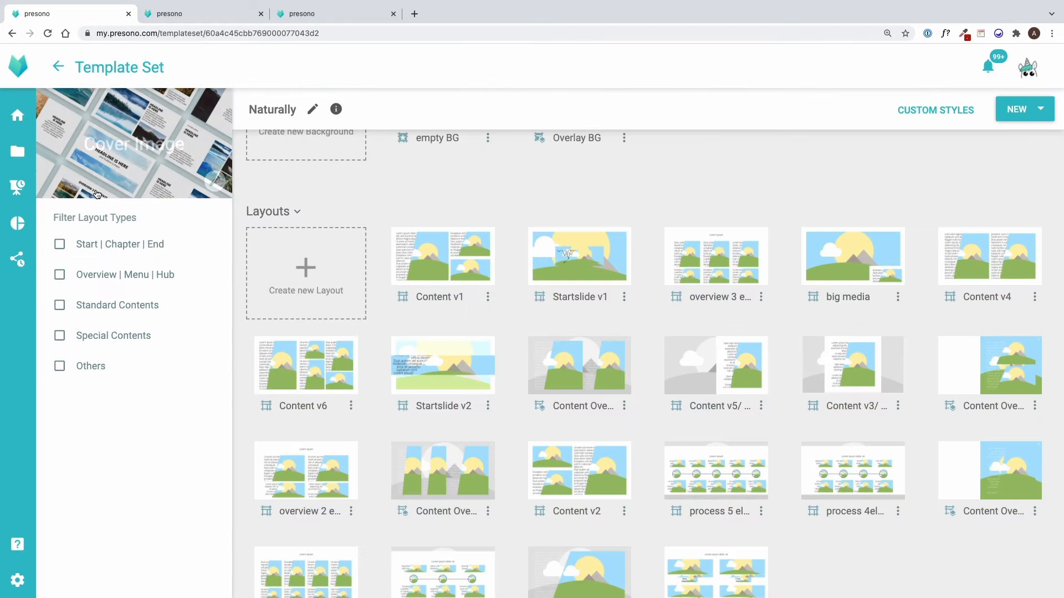
{"action": "left_click", "coordinate": [17, 151]}
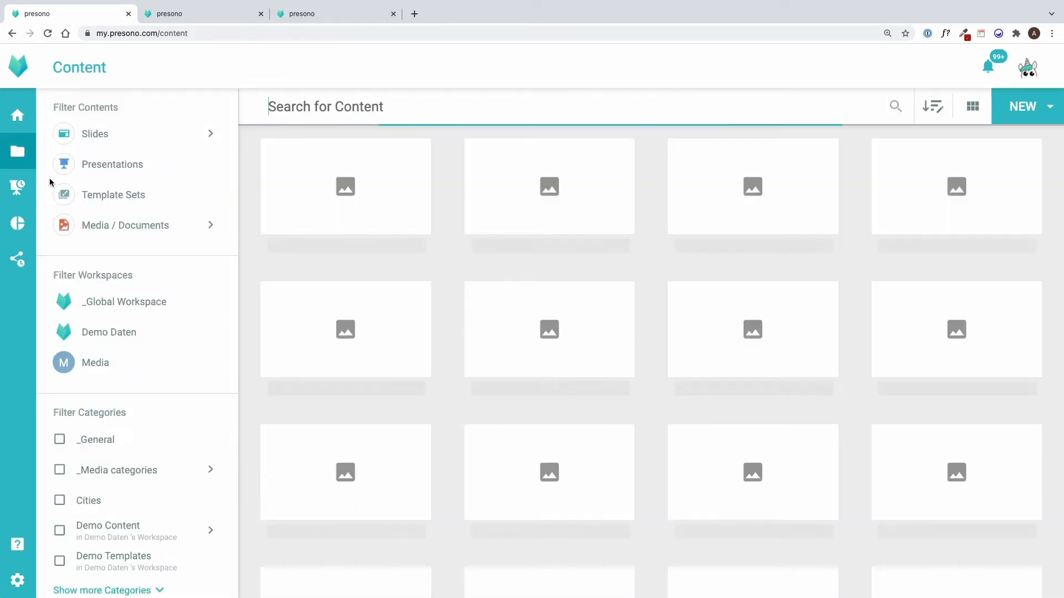
{"action": "left_click", "coordinate": [64, 194]}
{"action": "left_click", "coordinate": [351, 227]}
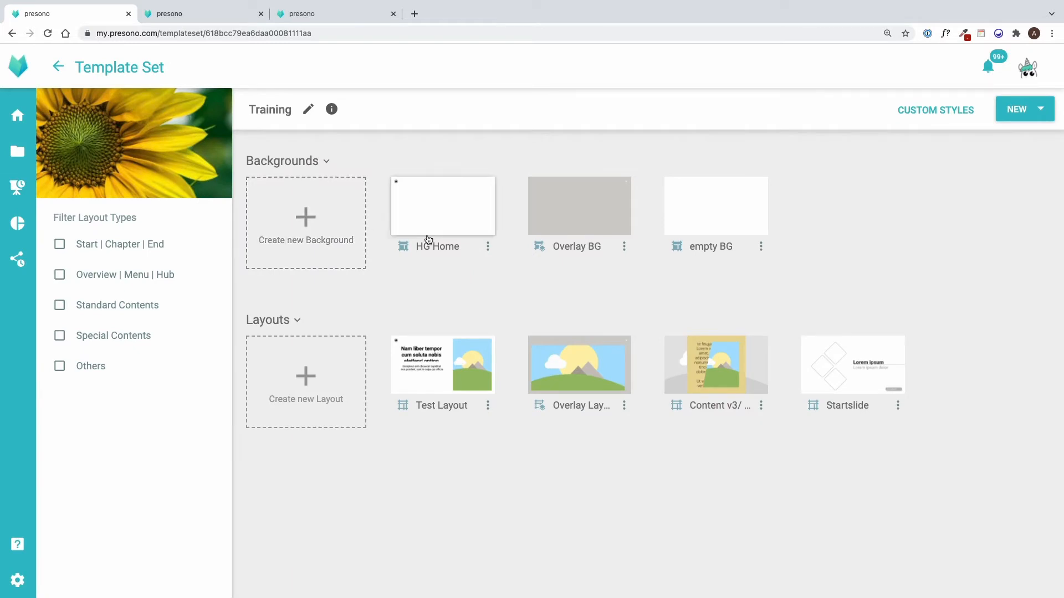
Open the Startslide layout and add a media section over the top diamond frame, about 15.63% wide and 27.78% high.
{"action": "left_click", "coordinate": [851, 374]}
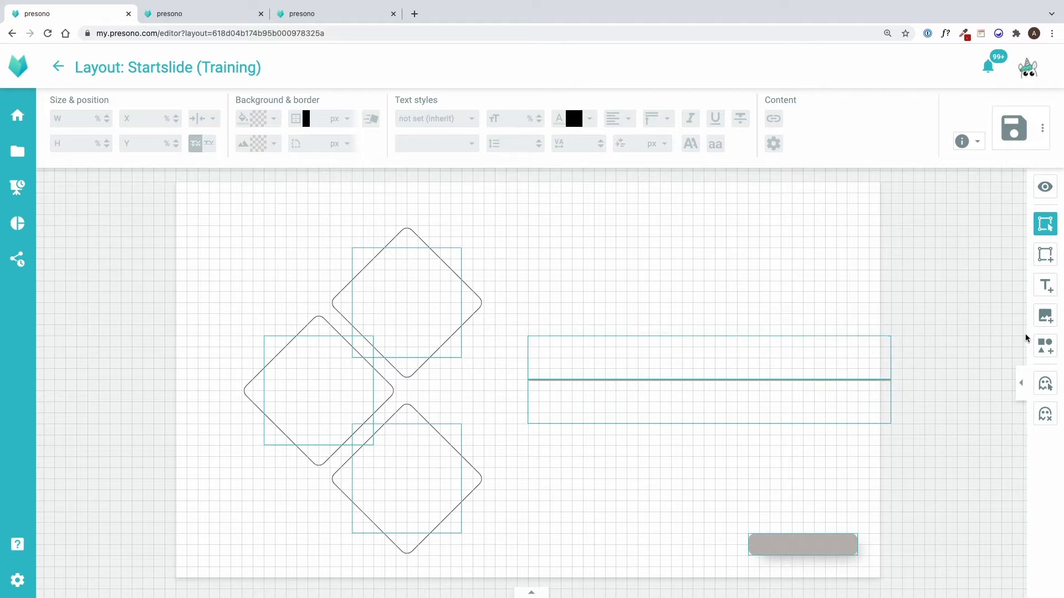
{"action": "left_click", "coordinate": [1021, 383]}
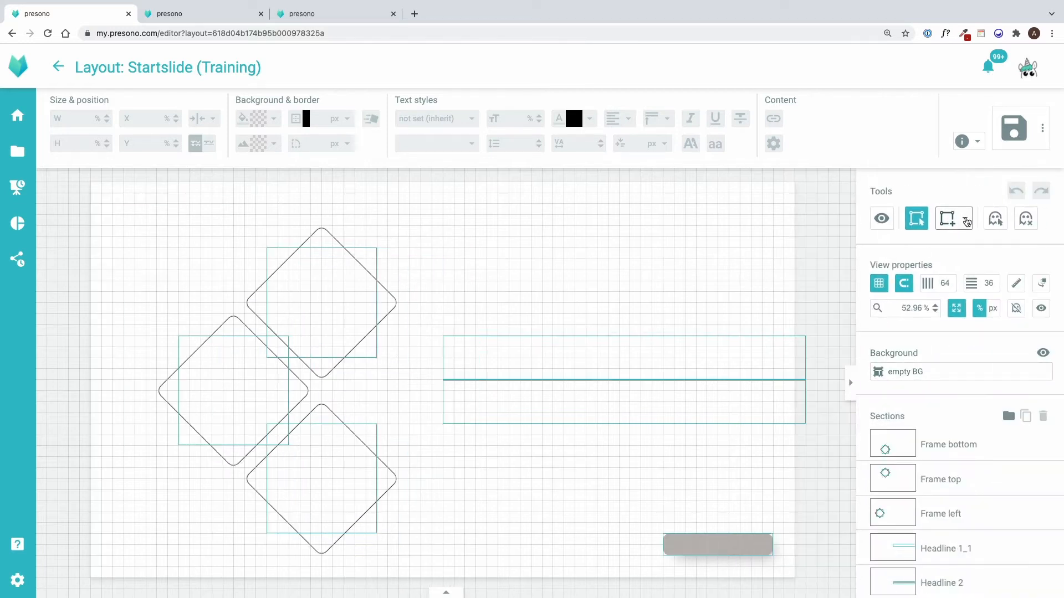
{"action": "left_click", "coordinate": [965, 220]}
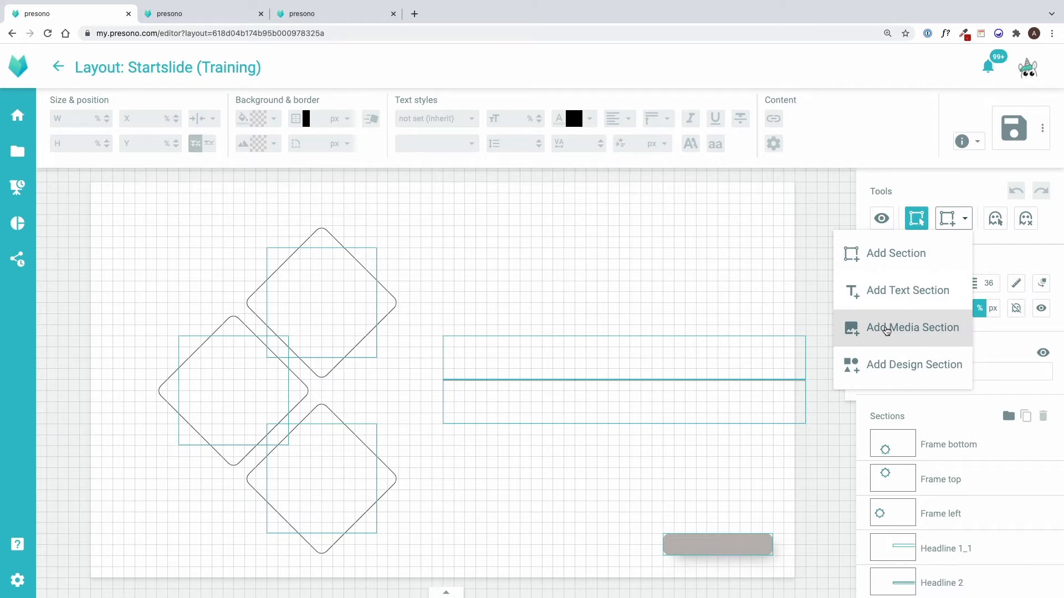
{"action": "left_click", "coordinate": [886, 329]}
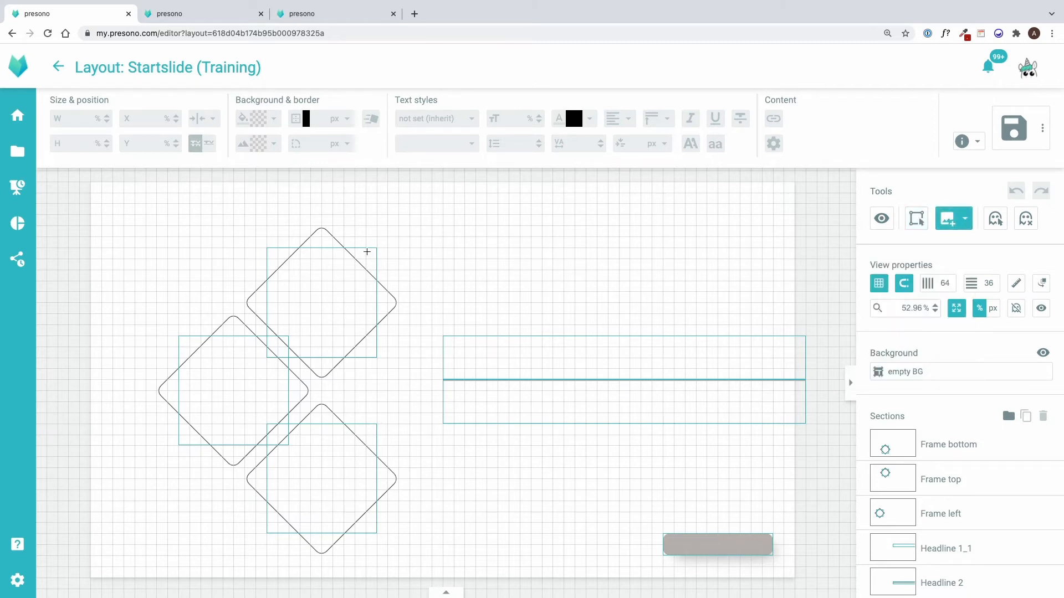
{"action": "left_click_drag", "start_coordinate": [266, 245], "coordinate": [378, 359]}
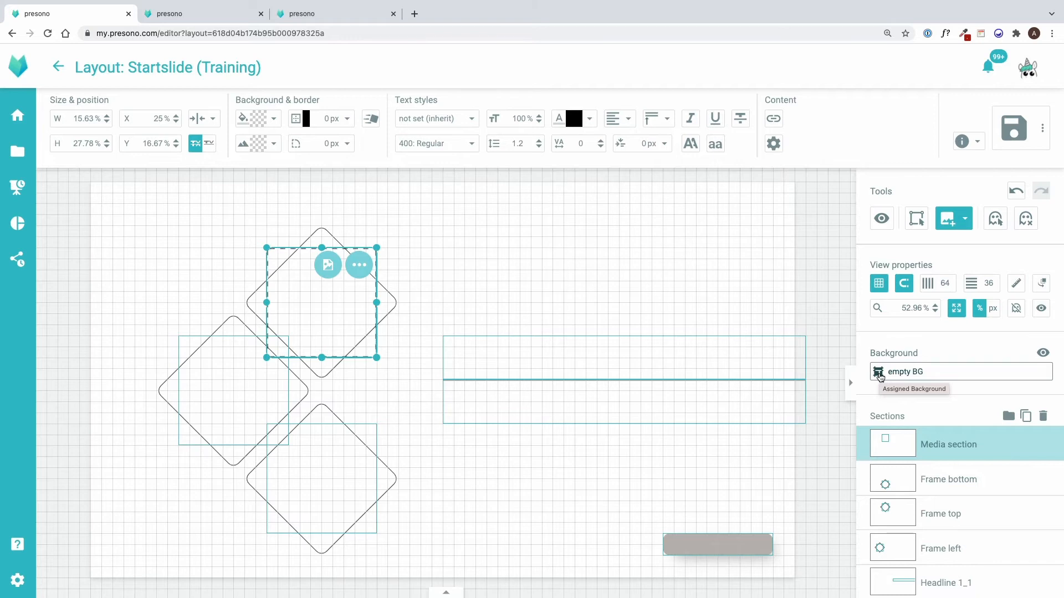
Create a folder named "Frames" in the layout's section list.
{"action": "left_click", "coordinate": [935, 486]}
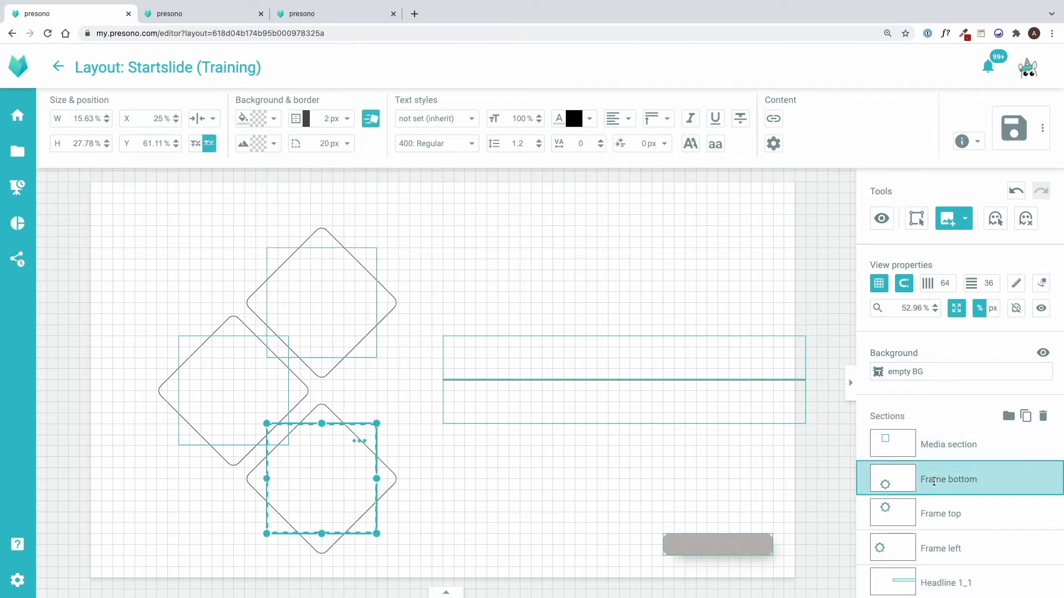
{"action": "left_click", "coordinate": [934, 514]}
{"action": "left_click", "coordinate": [933, 542]}
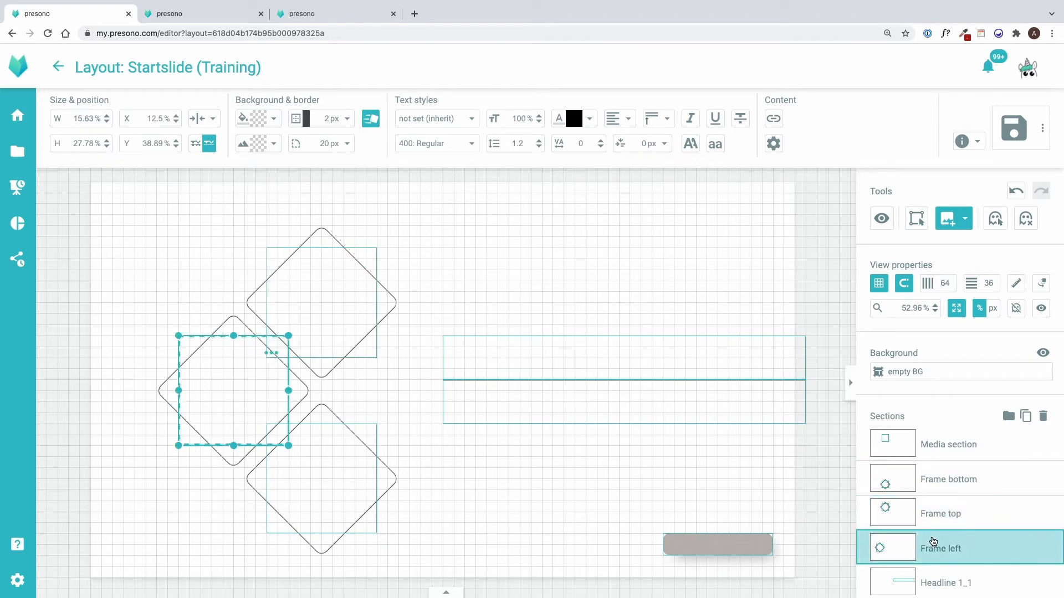
{"action": "left_click", "coordinate": [1008, 417]}
{"action": "double_click", "coordinate": [924, 445]}
{"action": "type", "text": "Frames"}
{"action": "key", "text": "Return"}
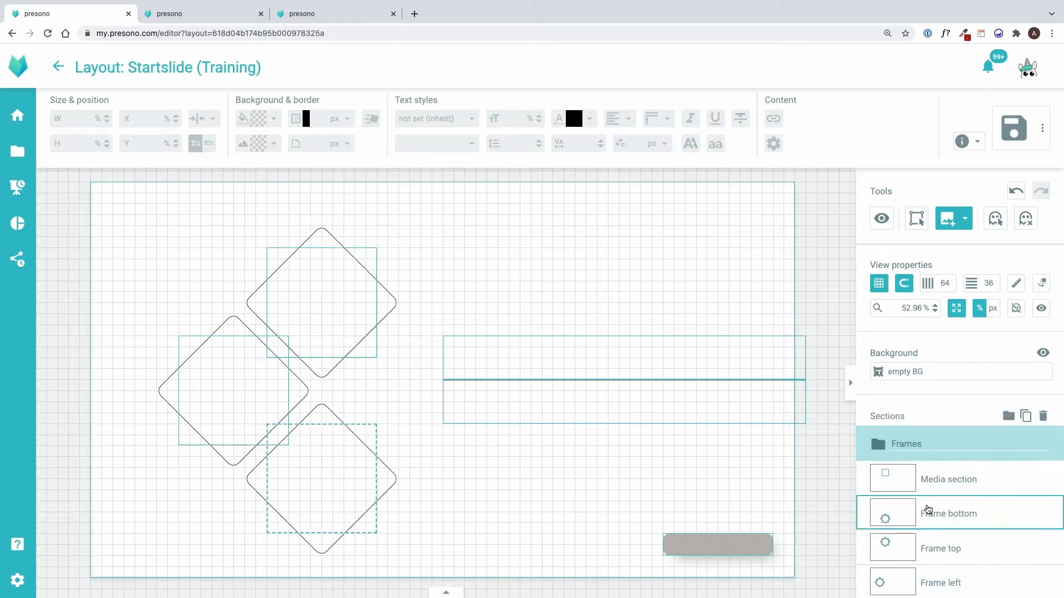
Move the Frame bottom, Frame top and Frame left sections together into the Frames folder.
{"action": "left_click", "coordinate": [923, 507]}
{"action": "scroll", "coordinate": [923, 531], "scroll_direction": "down", "scroll_amount": 1}
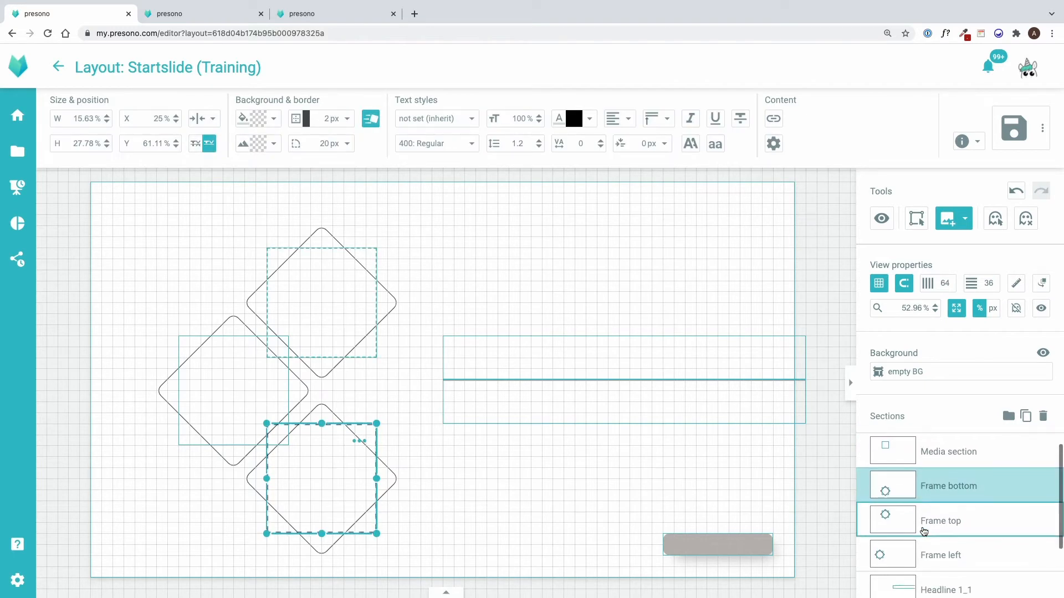
{"action": "left_click", "coordinate": [923, 521], "text": "shift"}
{"action": "left_click", "coordinate": [929, 565], "text": "shift"}
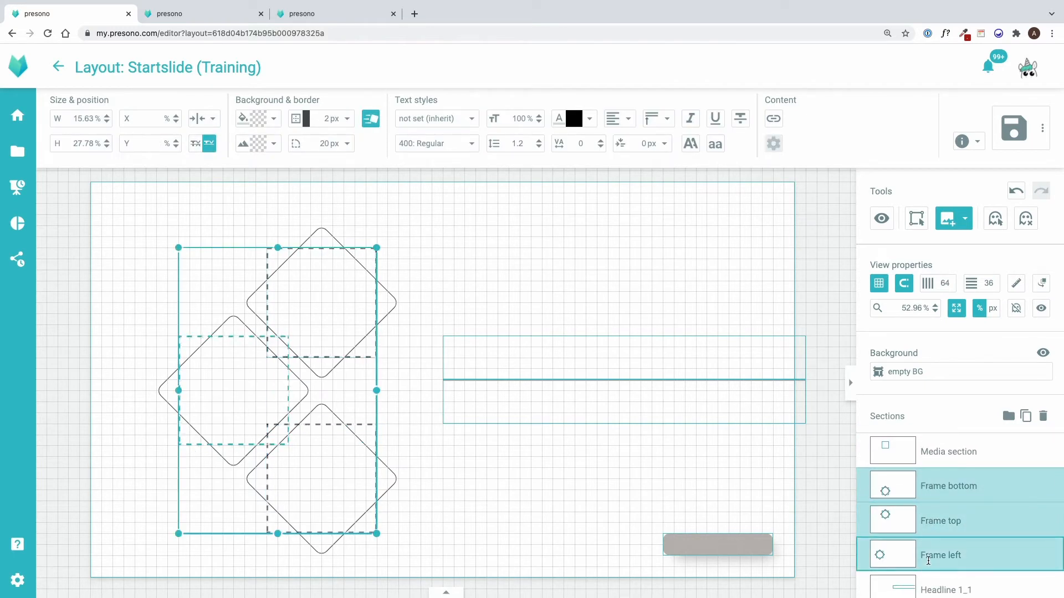
{"action": "scroll", "coordinate": [914, 548], "scroll_direction": "up", "scroll_amount": 1}
{"action": "left_click_drag", "start_coordinate": [900, 525], "coordinate": [918, 498]}
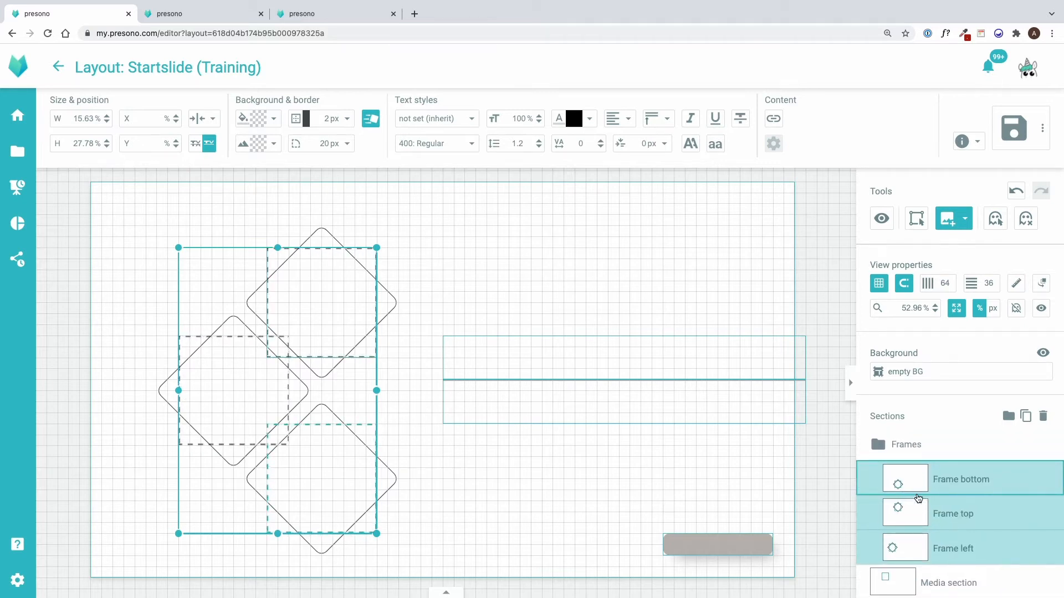
Move the media section above the Frames folder and create a folder named "Media Section" above it.
{"action": "left_click", "coordinate": [889, 586]}
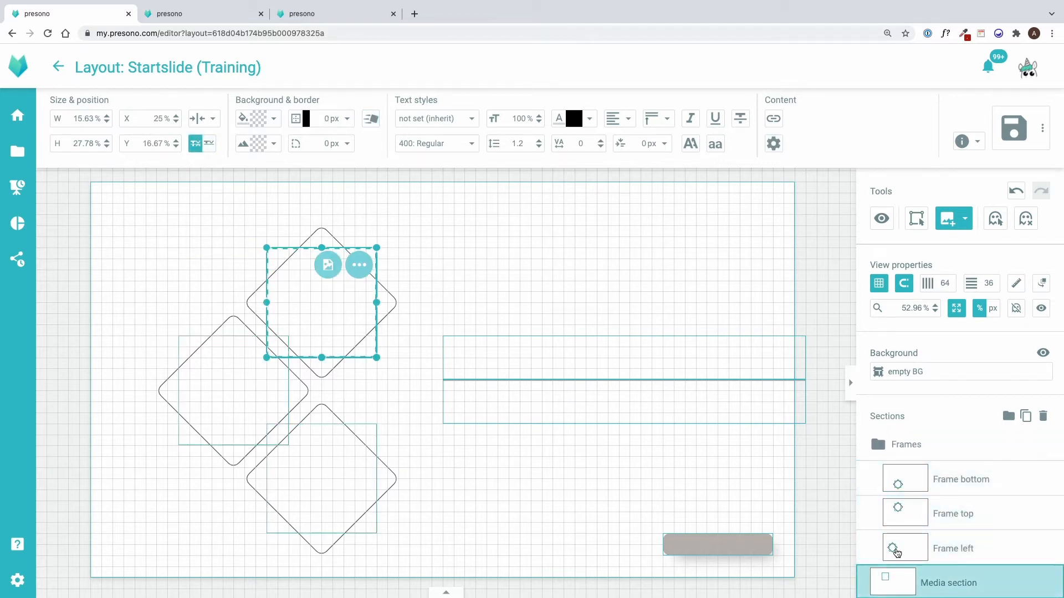
{"action": "left_click_drag", "start_coordinate": [892, 588], "coordinate": [876, 460]}
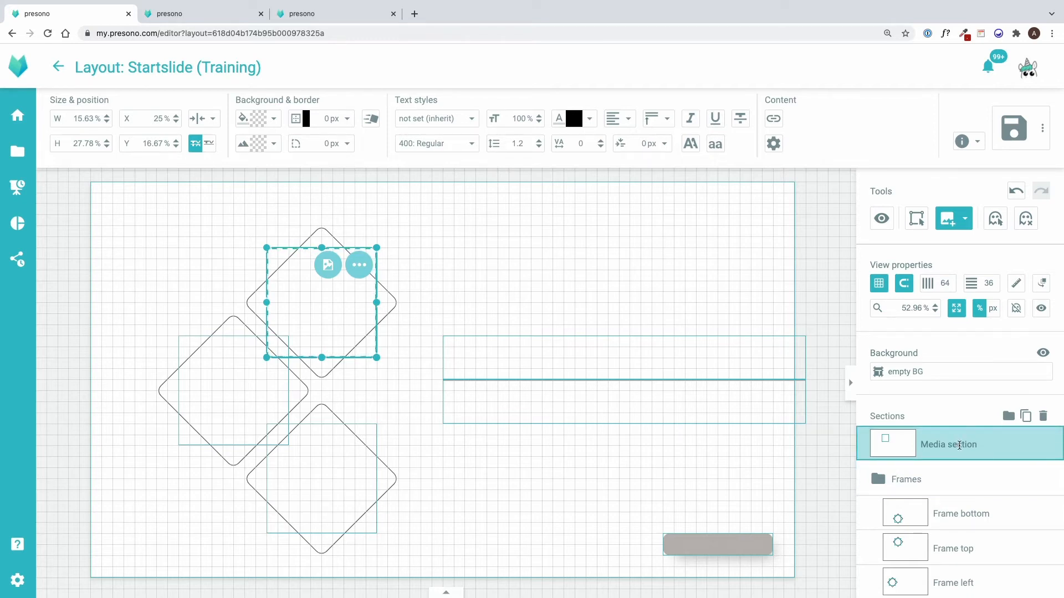
{"action": "left_click", "coordinate": [1008, 416]}
{"action": "double_click", "coordinate": [928, 447]}
{"action": "type", "text": "Med"}
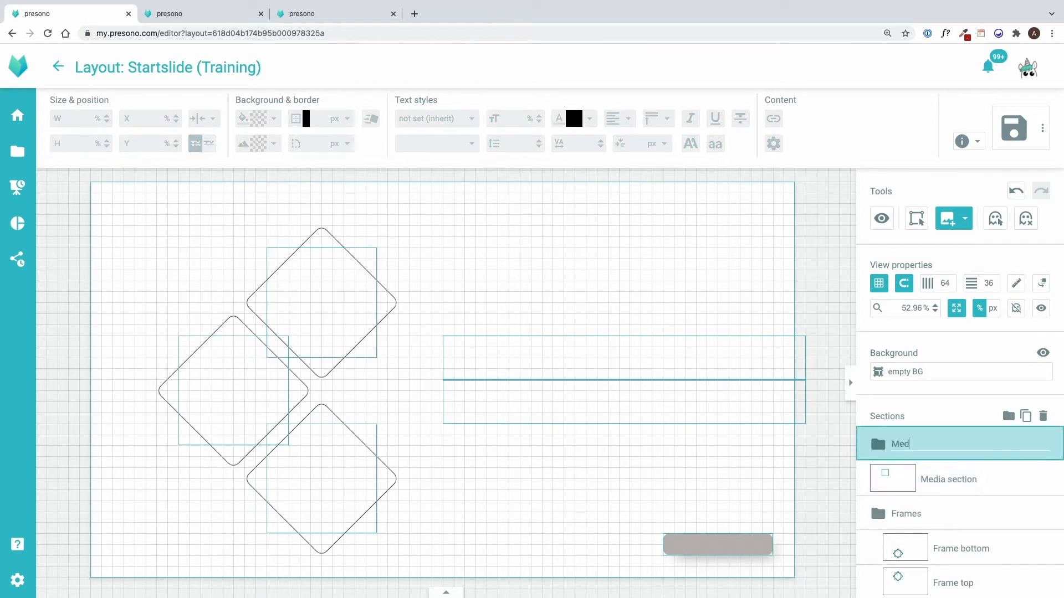
{"action": "type", "text": "ia Section"}
Rename the new media section as "Image Top".
{"action": "left_click", "coordinate": [921, 481]}
{"action": "left_click", "coordinate": [931, 480]}
{"action": "type", "text": "Image Top"}
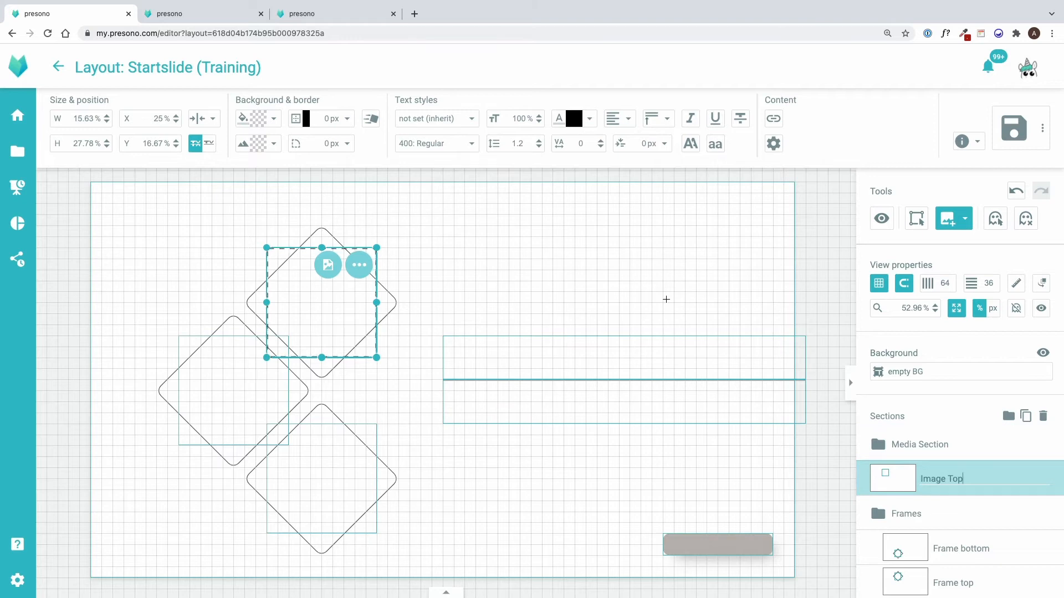
Show the custom styles of Image Top and set its background to the beige preset color EAD998.
{"action": "left_click", "coordinate": [446, 593]}
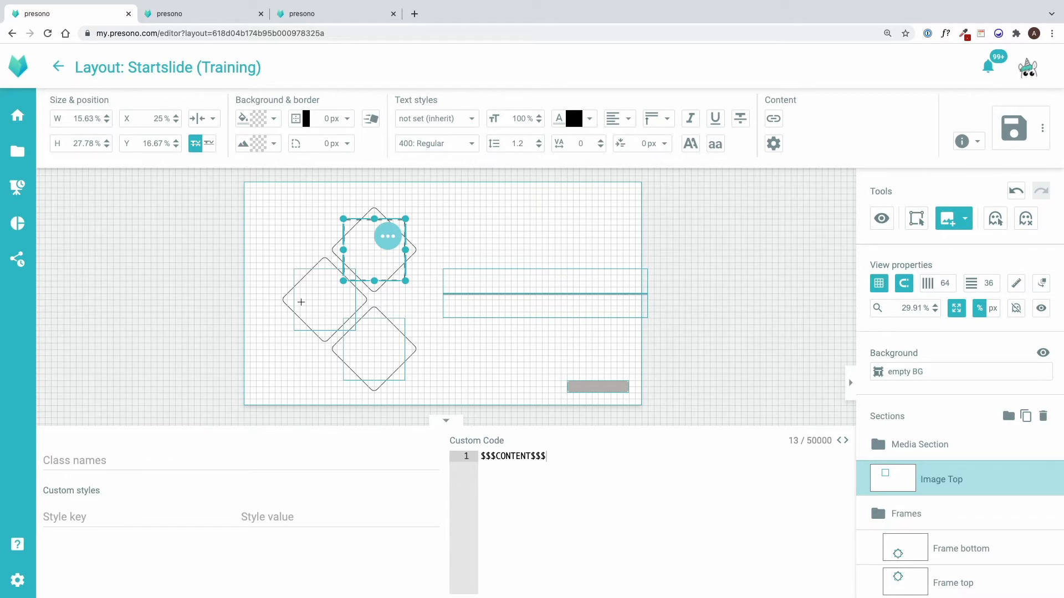
{"action": "left_click", "coordinate": [270, 118]}
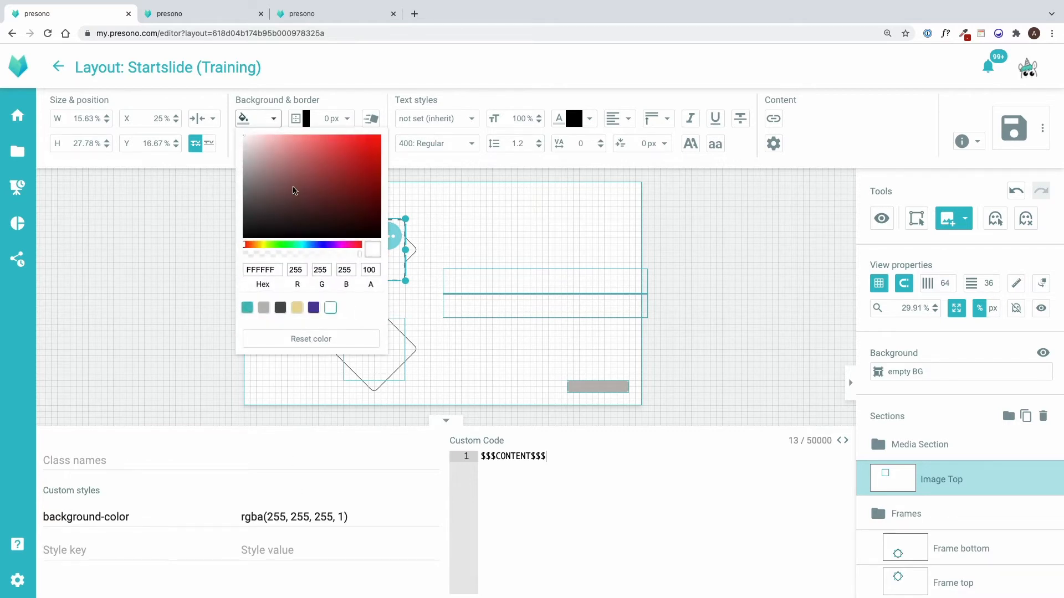
{"action": "left_click", "coordinate": [294, 310]}
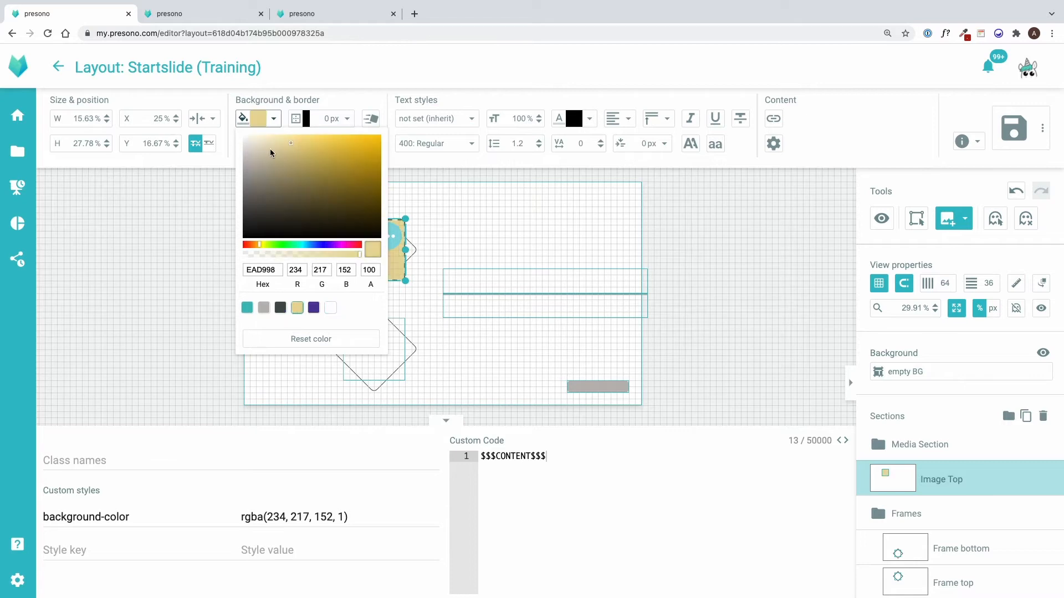
{"action": "left_click", "coordinate": [272, 120]}
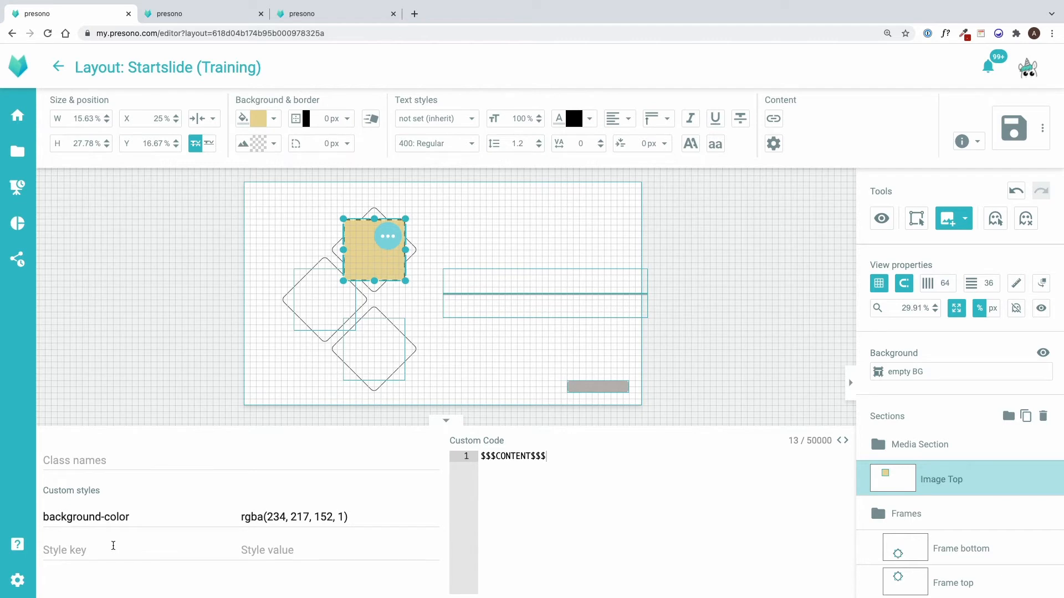
Add a custom style to Image Top with the key transform and the value rotate(45deg).
{"action": "left_click", "coordinate": [113, 545]}
{"action": "type", "text": "transform"}
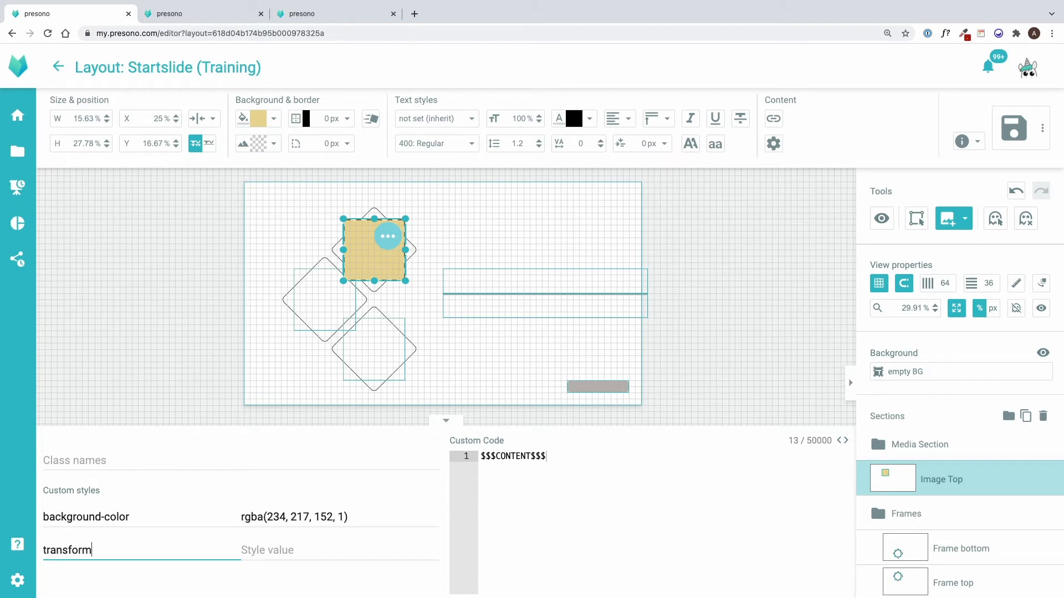
{"action": "left_click", "coordinate": [250, 552]}
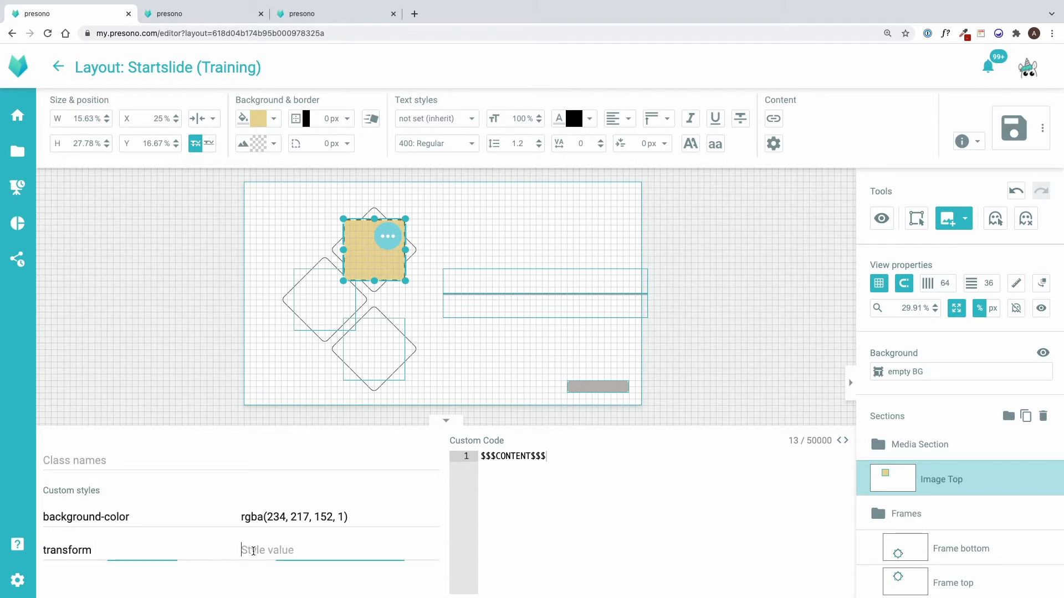
{"action": "type", "text": "rotate"}
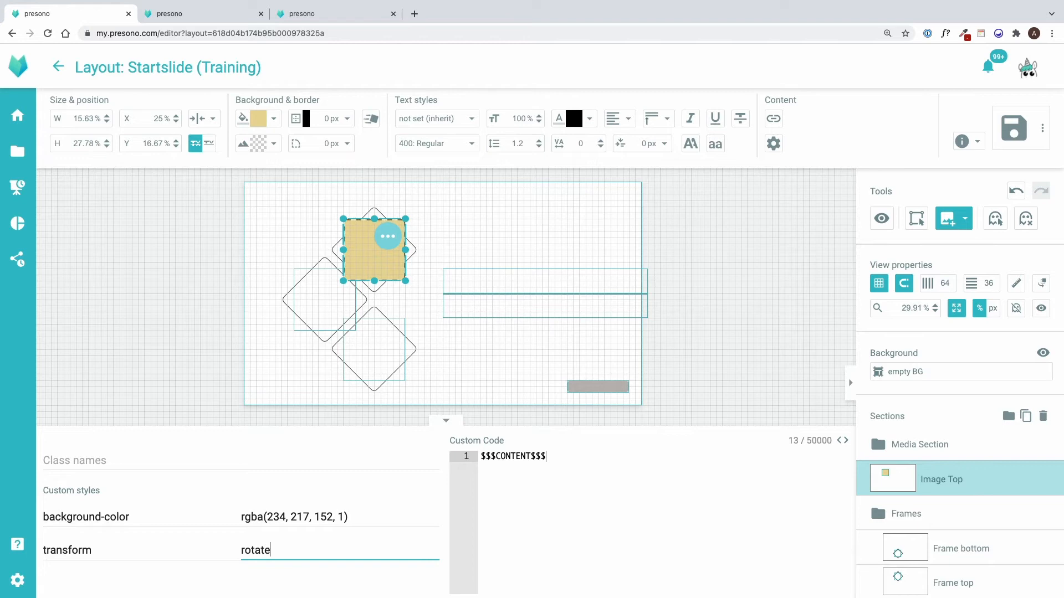
{"action": "type", "text": "(45deg"}
{"action": "key", "text": "Return"}
{"action": "left_click", "coordinate": [279, 515]}
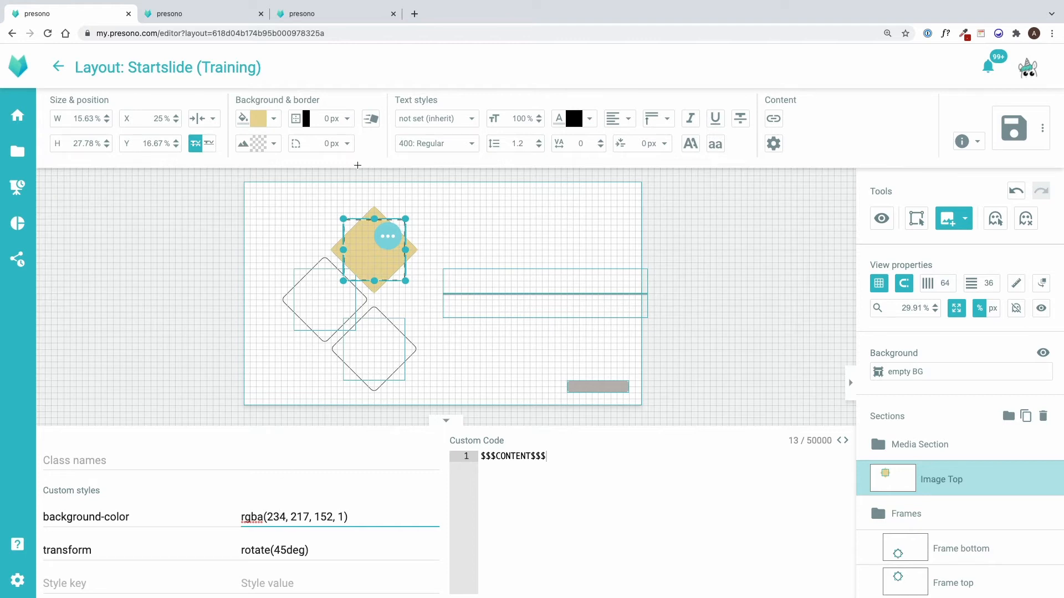
Set Image Top's corner radius to 20 px with its overflow hidden, and save the layout.
{"action": "left_click", "coordinate": [327, 144]}
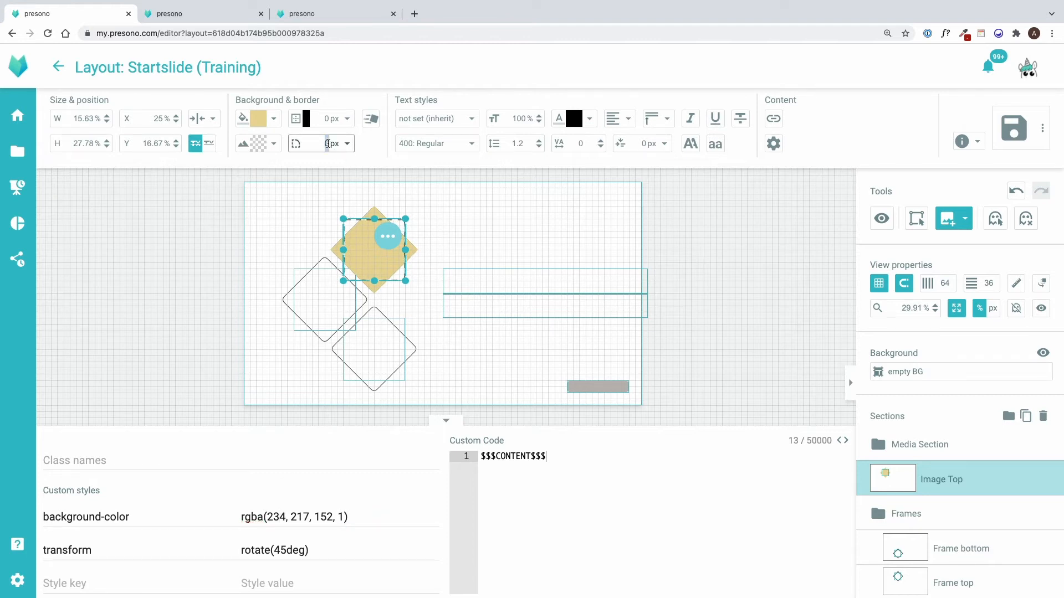
{"action": "type", "text": "2"}
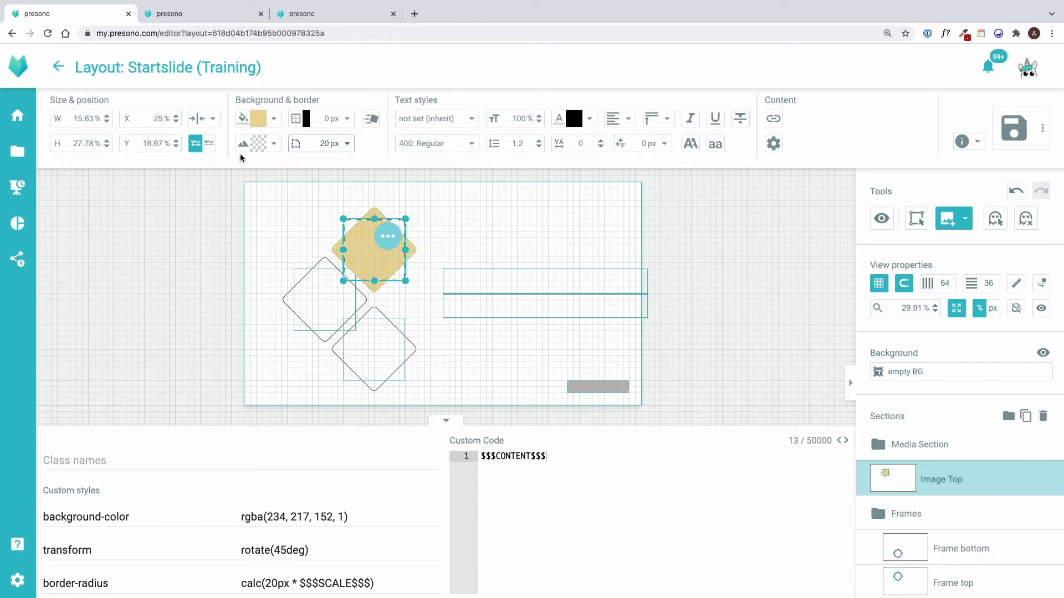
{"action": "left_click", "coordinate": [210, 145]}
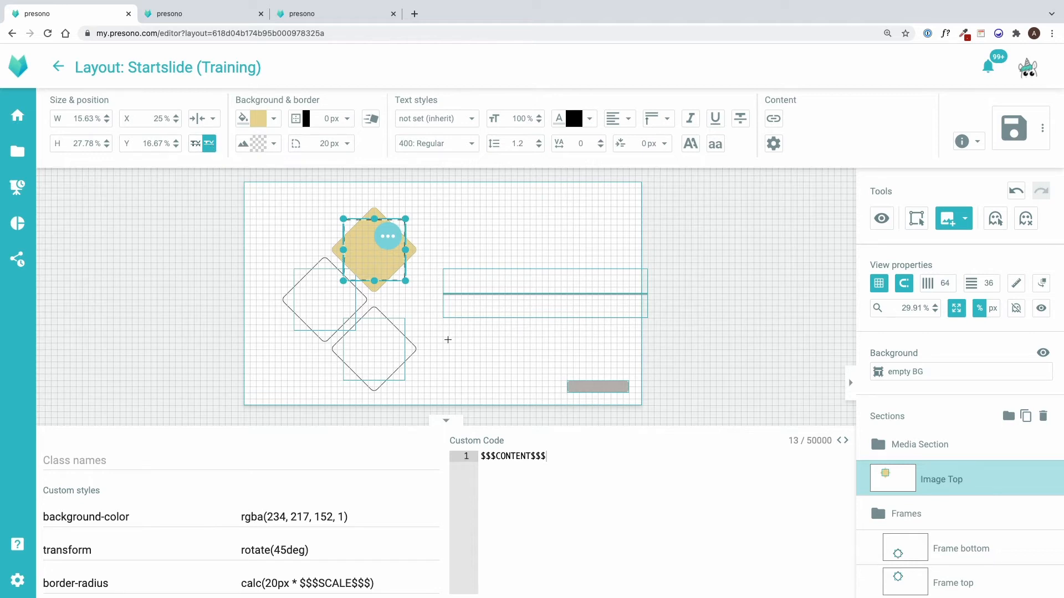
{"action": "left_click", "coordinate": [1011, 140]}
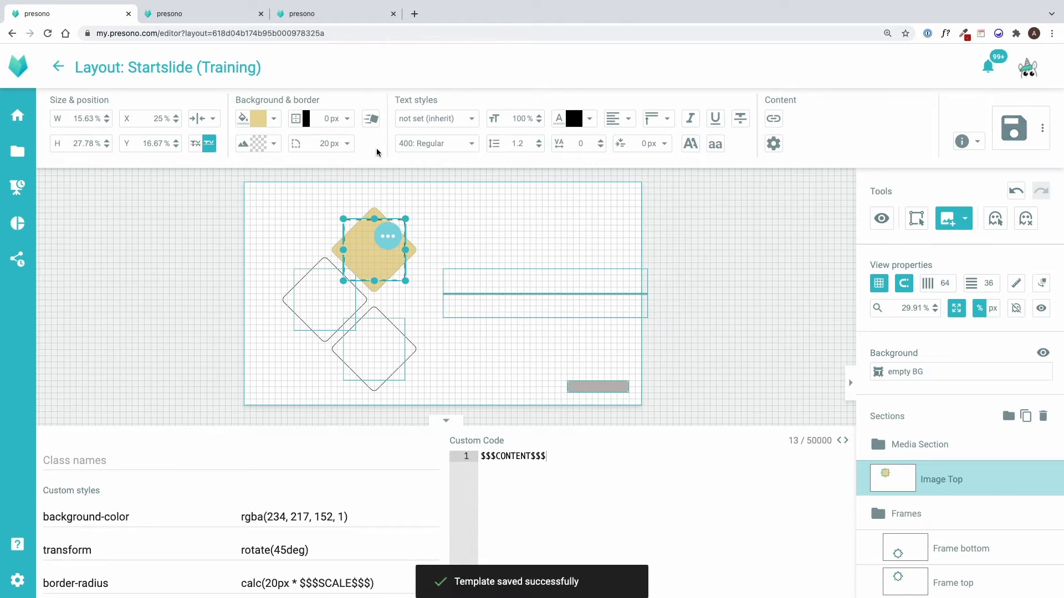
Reload the Training Slide with the updated layout and insert the coastal city photo into Image Top.
{"action": "left_click", "coordinate": [234, 17]}
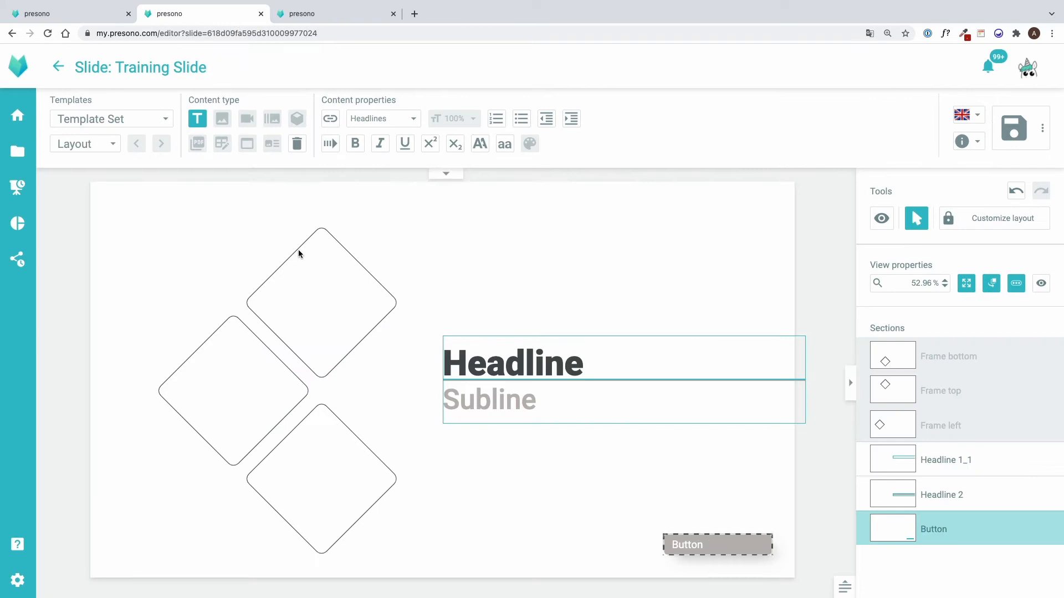
{"action": "key", "text": "ctrl+r"}
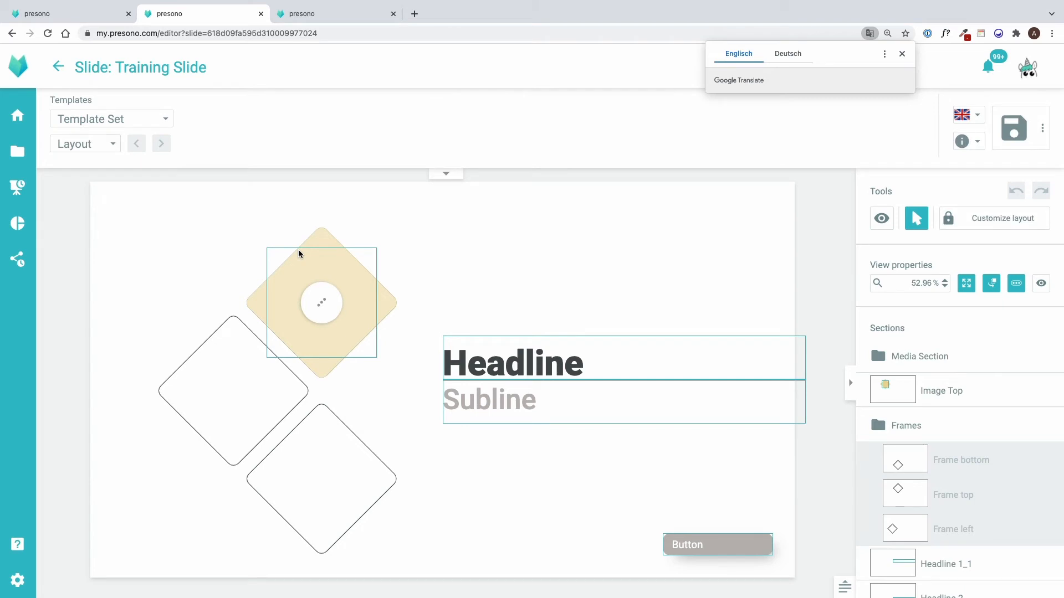
{"action": "left_click", "coordinate": [326, 303]}
{"action": "left_click", "coordinate": [221, 117]}
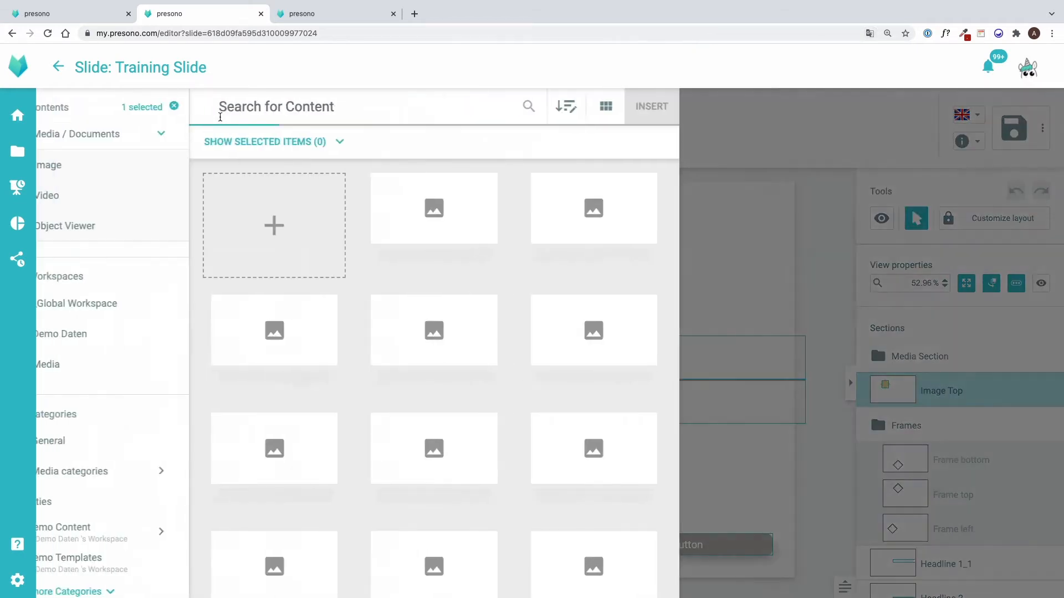
{"action": "double_click", "coordinate": [476, 331]}
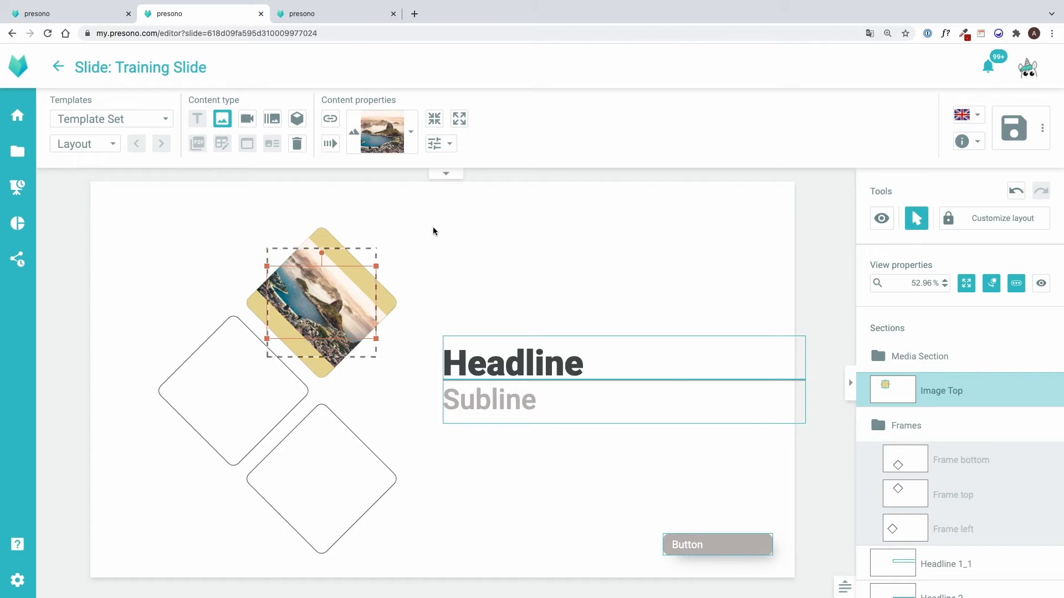
Set the rotation of the photo in Image Top to -45° so it stands upright.
{"action": "left_click", "coordinate": [449, 145]}
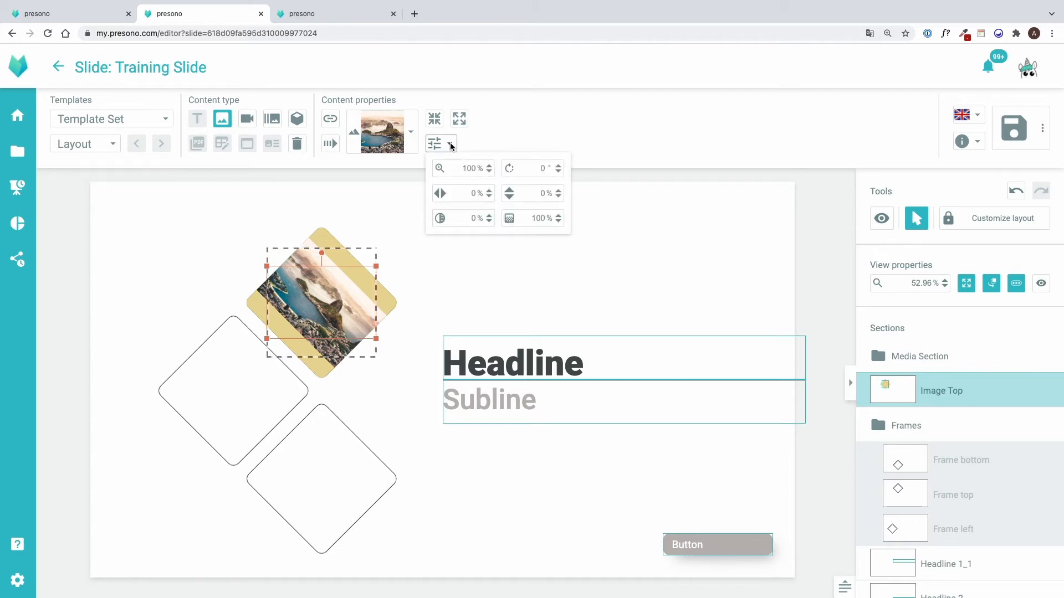
{"action": "double_click", "coordinate": [542, 169]}
{"action": "type", "text": "45"}
{"action": "key", "text": "BackSpace"}
{"action": "key", "text": "BackSpace"}
{"action": "type", "text": "-45"}
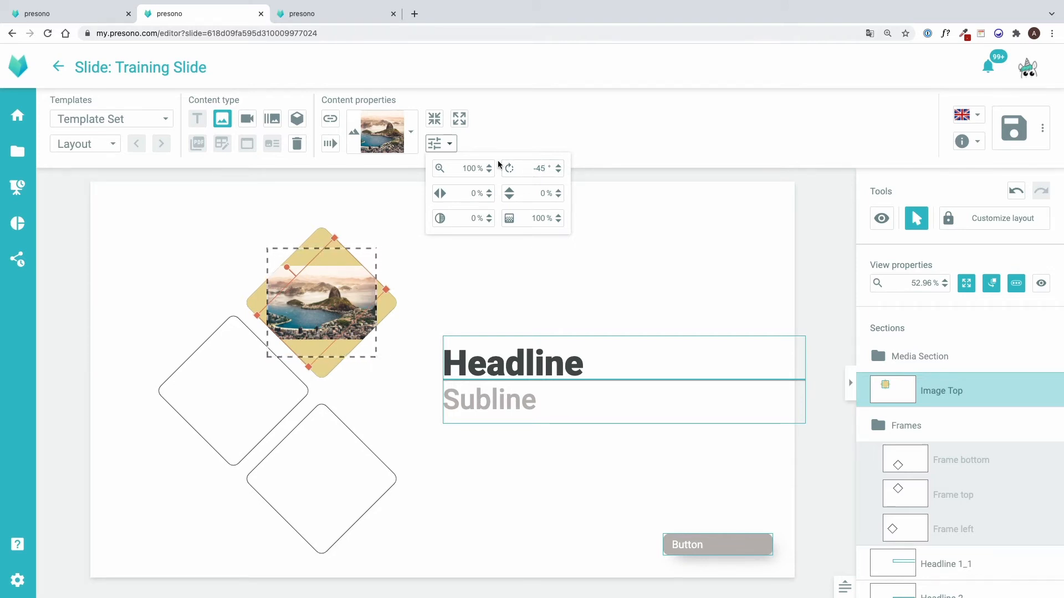
Scale the photo to fill the whole Image Top diamond and save the slide.
{"action": "left_click", "coordinate": [461, 121]}
{"action": "left_click", "coordinate": [461, 121]}
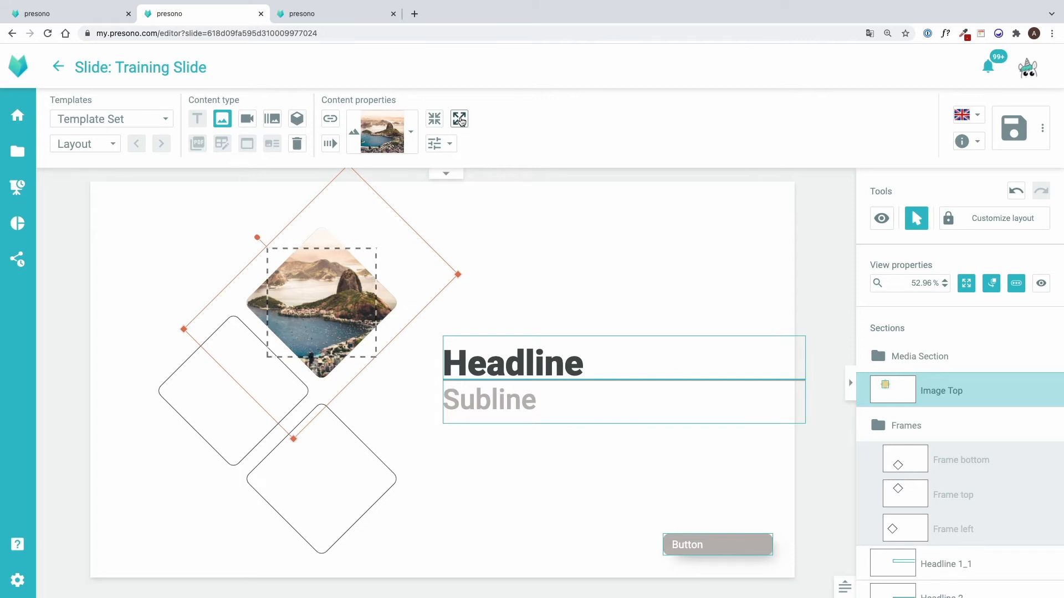
{"action": "left_click", "coordinate": [1013, 133]}
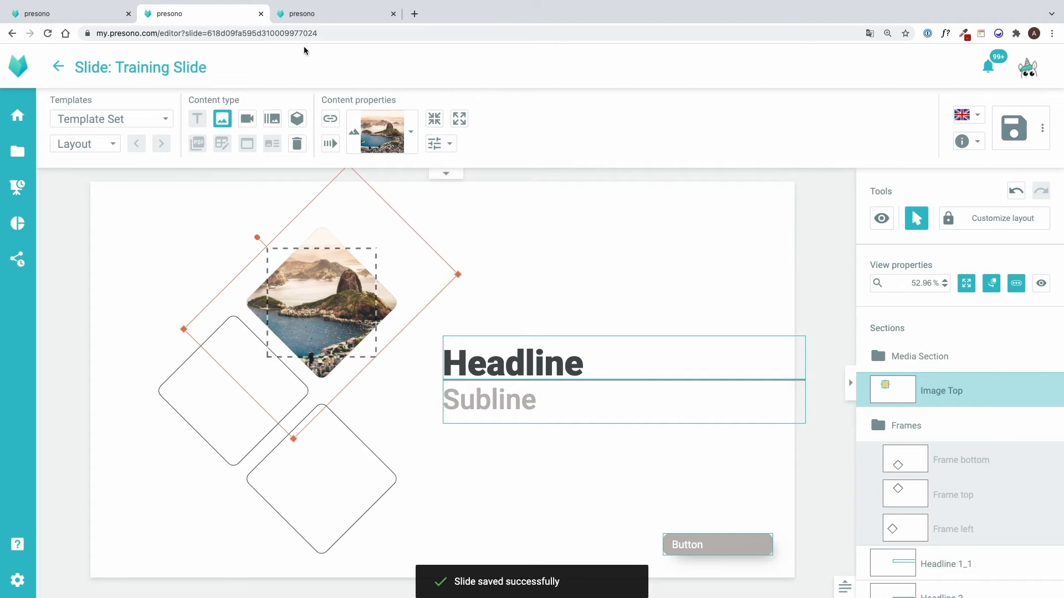
Return to the Startslide layout and reset Image Top's background color.
{"action": "left_click", "coordinate": [98, 15]}
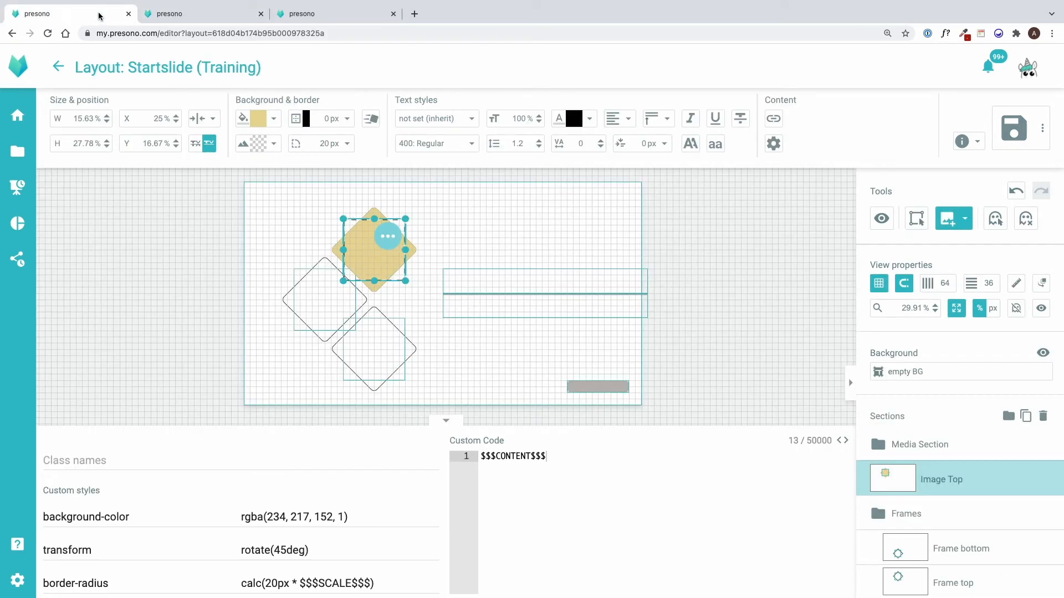
{"action": "left_click", "coordinate": [274, 120]}
{"action": "left_click", "coordinate": [297, 340]}
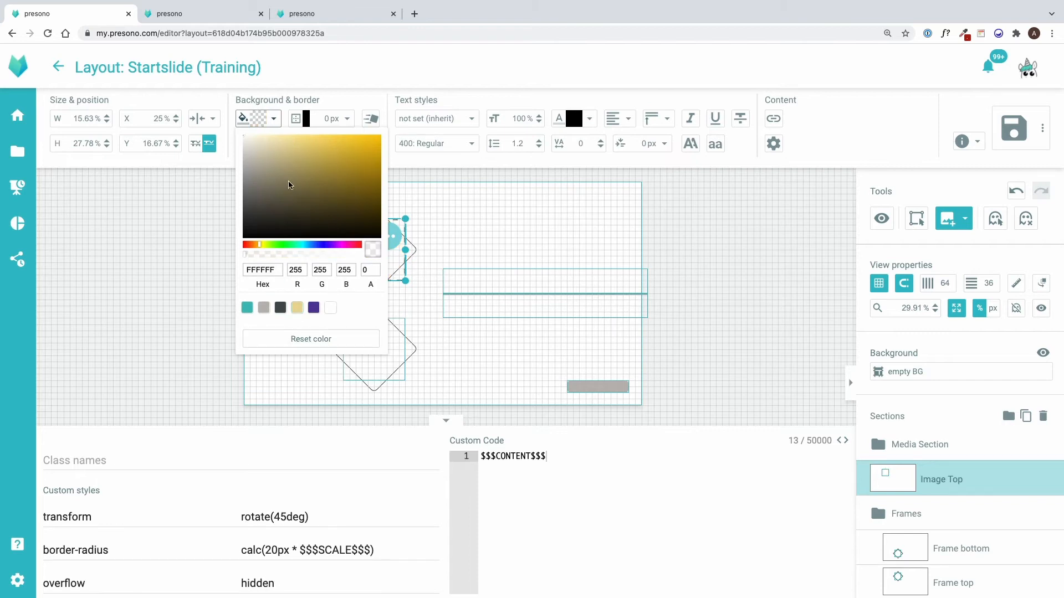
{"action": "left_click", "coordinate": [275, 120]}
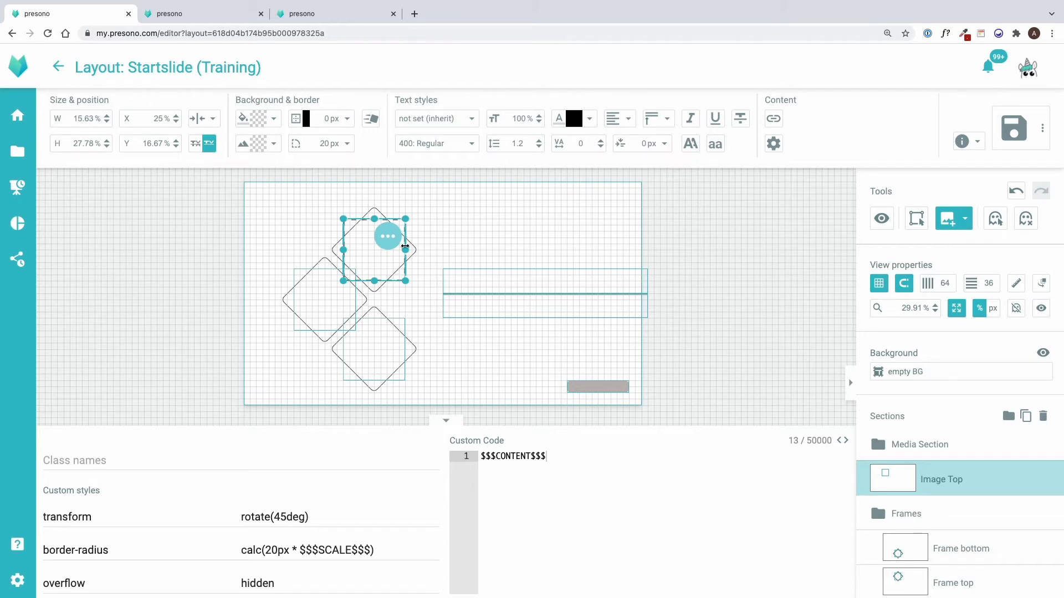
Restrict Image Top's media permissions to images by also disallowing 3D objects, image sequences and videos, and save the layout.
{"action": "left_click", "coordinate": [388, 237]}
{"action": "left_click", "coordinate": [504, 317]}
{"action": "left_click", "coordinate": [479, 317]}
{"action": "left_click", "coordinate": [455, 317]}
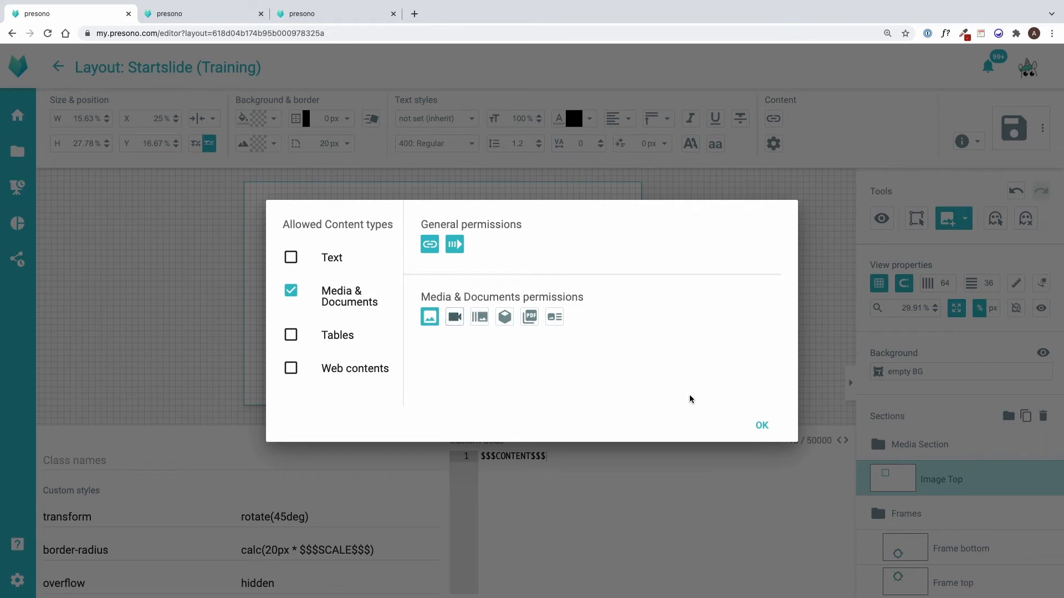
{"action": "left_click", "coordinate": [750, 425]}
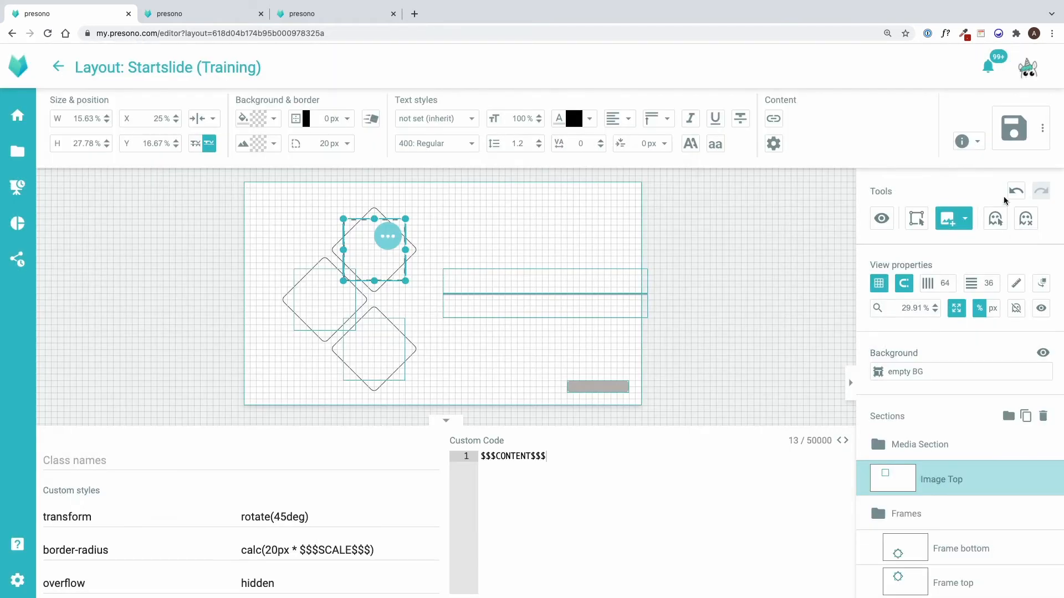
{"action": "left_click", "coordinate": [1012, 138]}
Check which animation, duration and delay are set for the Frame bottom section.
{"action": "left_click", "coordinate": [917, 218]}
{"action": "left_click", "coordinate": [923, 553]}
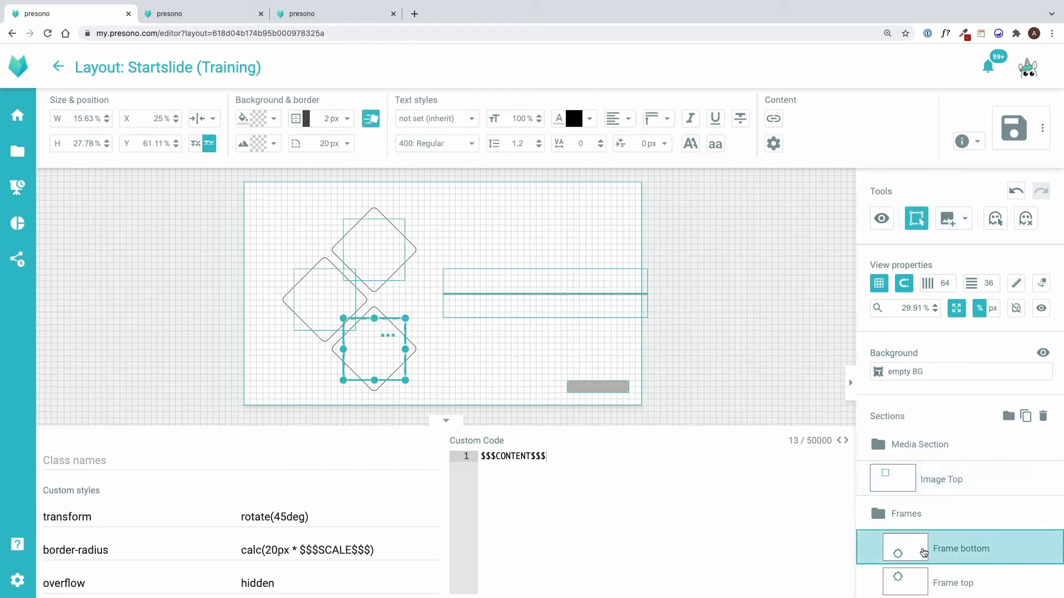
{"action": "left_click", "coordinate": [372, 120]}
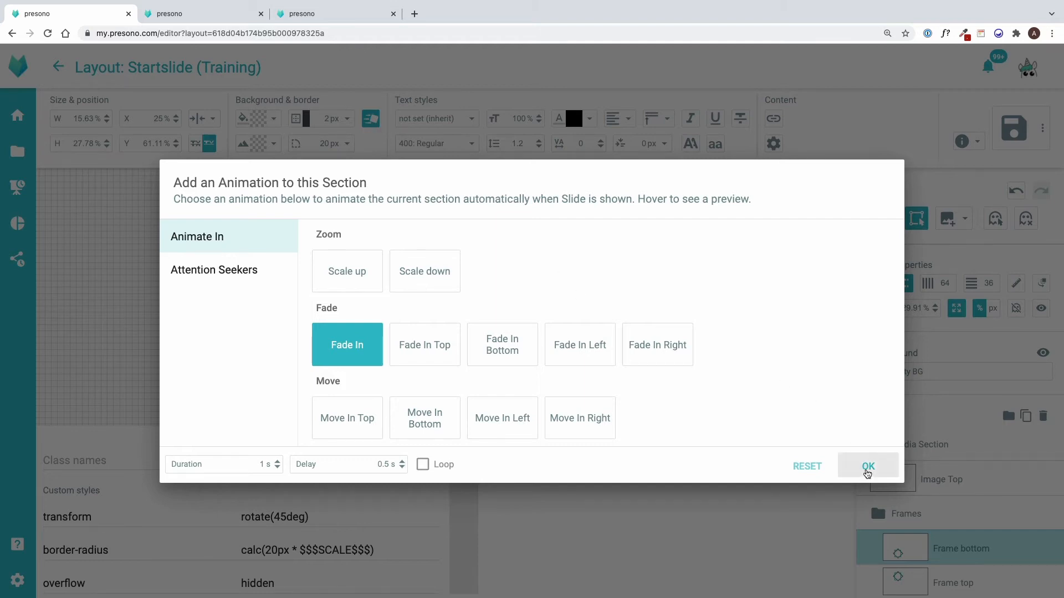
{"action": "left_click", "coordinate": [868, 466]}
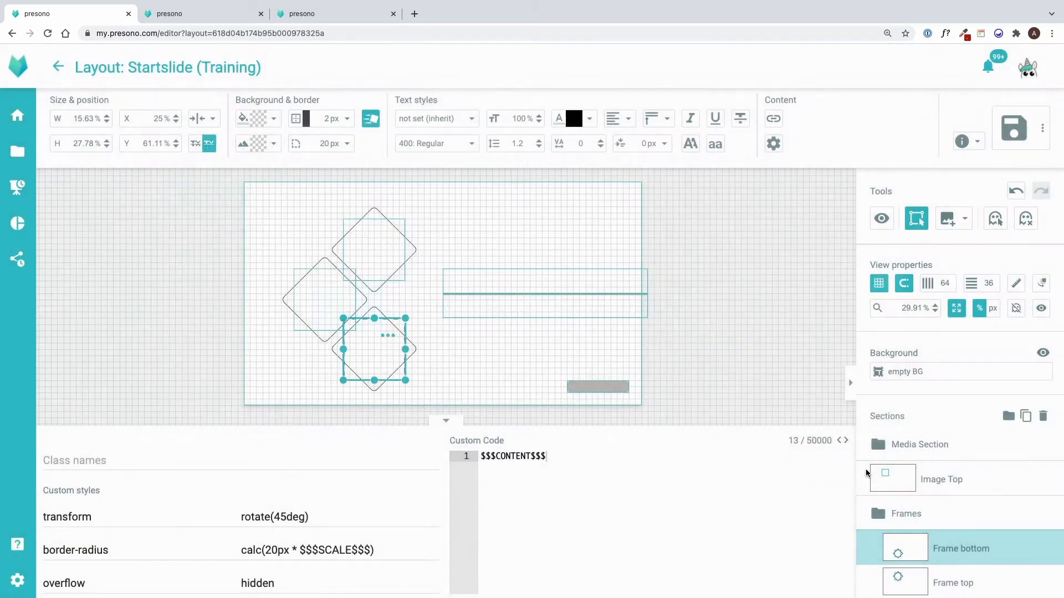
Add a Fade In animation to Image Top with a 1 s duration and a 0.5 s delay.
{"action": "left_click", "coordinate": [900, 480]}
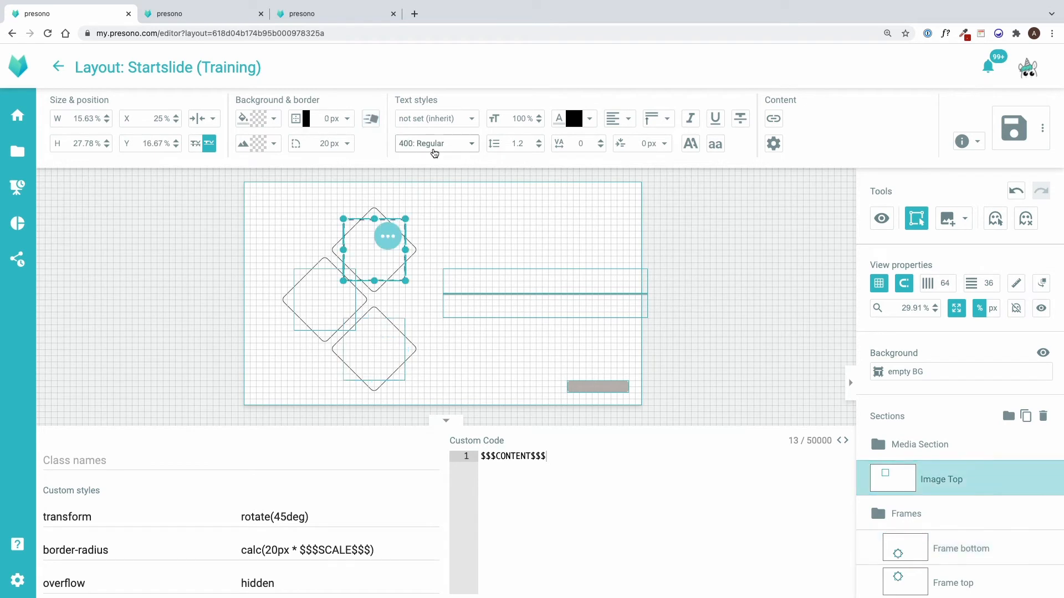
{"action": "left_click", "coordinate": [376, 122]}
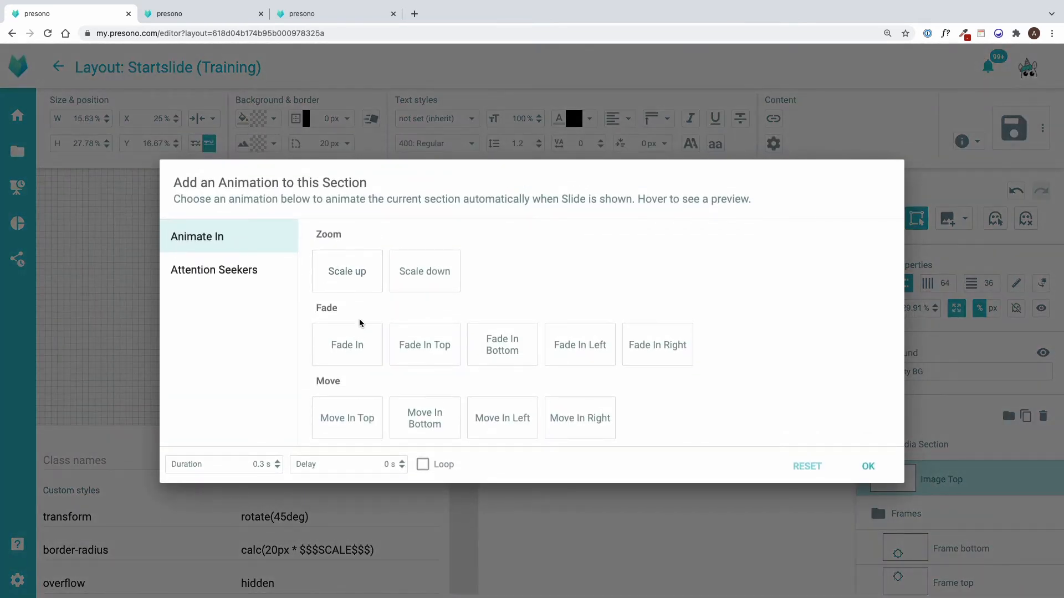
{"action": "left_click", "coordinate": [346, 345]}
{"action": "left_click", "coordinate": [256, 464]}
{"action": "double_click", "coordinate": [259, 466]}
{"action": "type", "text": "1"}
{"action": "key", "text": "Tab"}
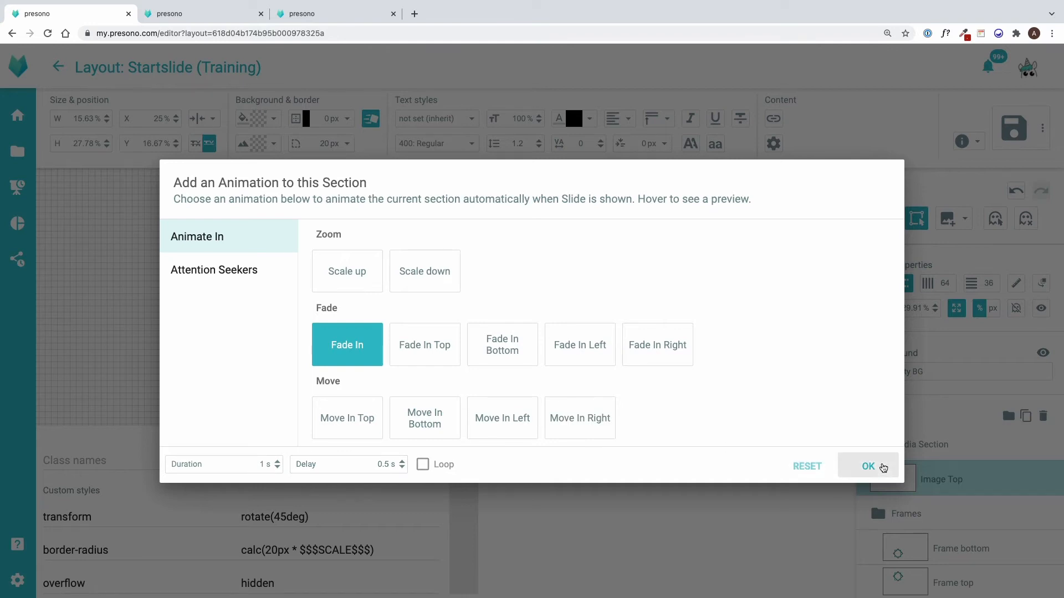
{"action": "left_click", "coordinate": [877, 466]}
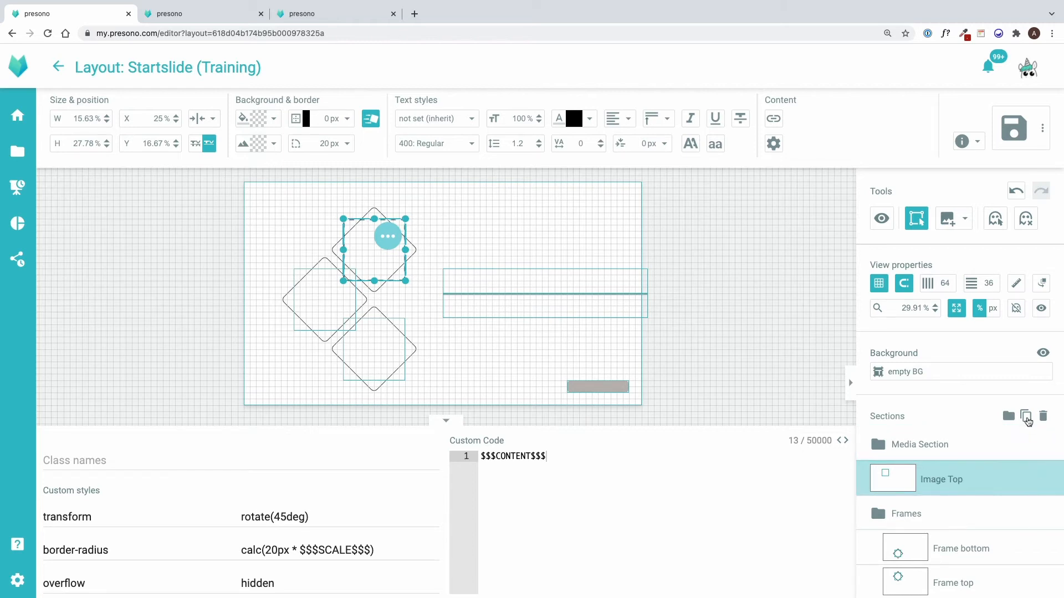
Duplicate the Image Top section twice and rename the copies Image left and Image bottom.
{"action": "left_click", "coordinate": [1026, 420]}
{"action": "left_click", "coordinate": [1026, 421]}
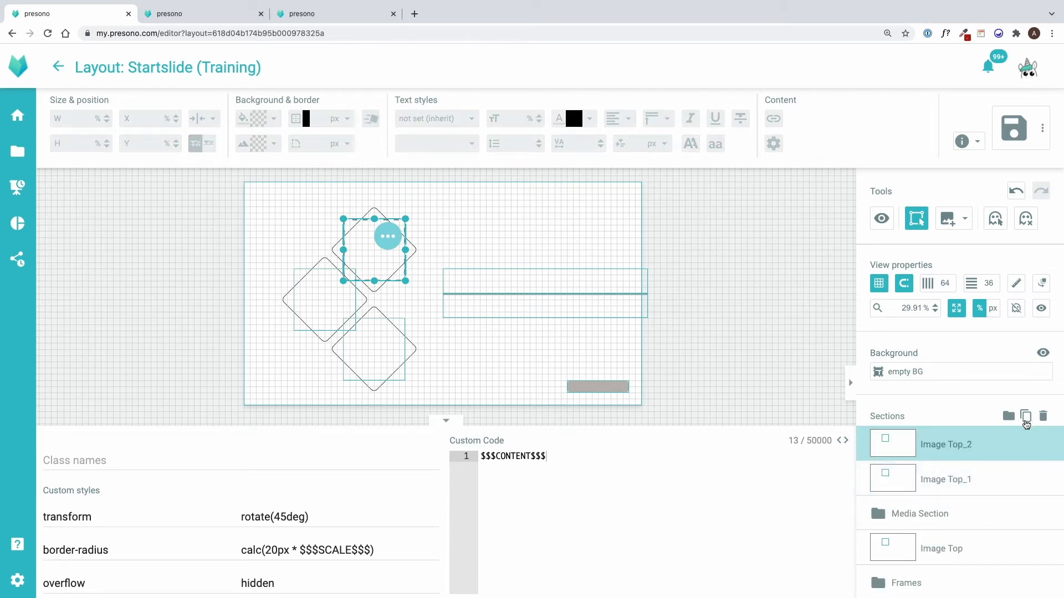
{"action": "double_click", "coordinate": [979, 448]}
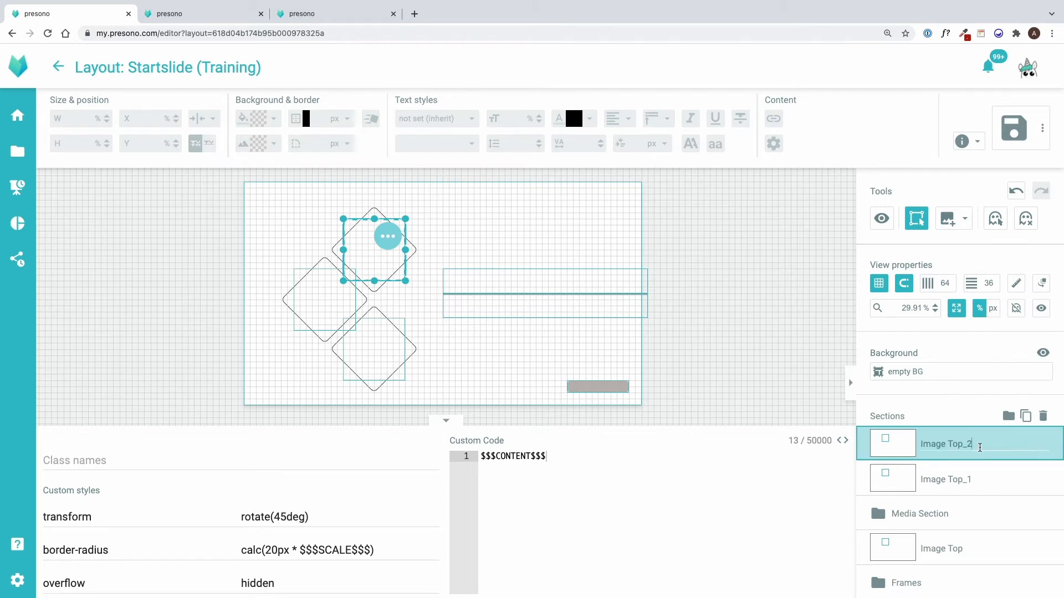
{"action": "key", "text": "BackSpace"}
{"action": "key", "text": "BackSpace"}
{"action": "key", "text": "BackSpace"}
{"action": "type", "text": "left"}
{"action": "double_click", "coordinate": [974, 479]}
{"action": "key", "text": "BackSpace"}
{"action": "key", "text": "BackSpace"}
{"action": "key", "text": "BackSpace"}
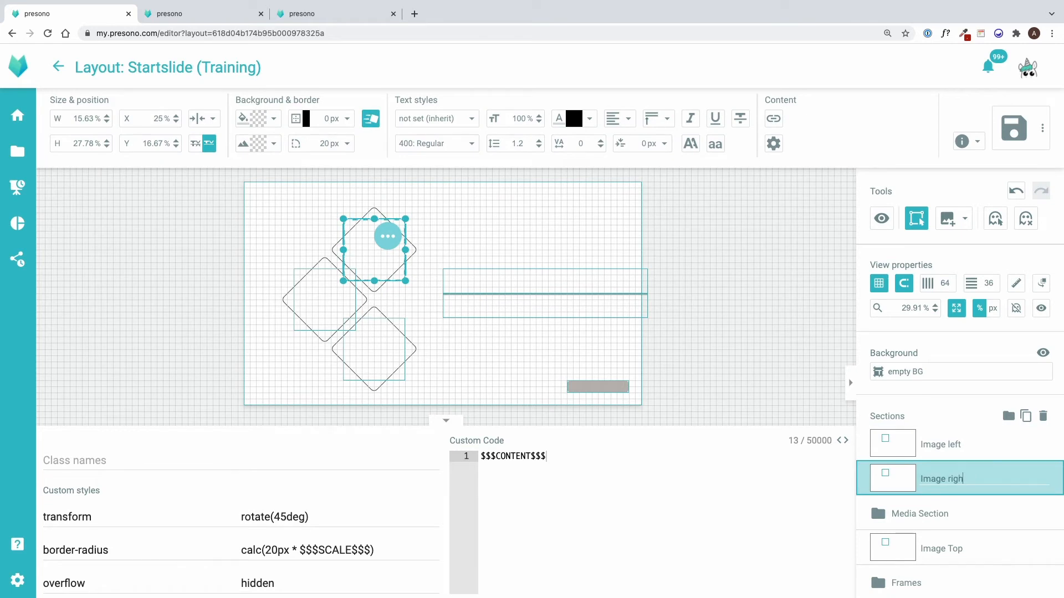
{"action": "type", "text": "bottom"}
Put Image left and Image bottom into Media Section, placing them over the left frame (X 12.5%, Y 38.89%) and bottom frame (X 25%, Y 61.11%).
{"action": "left_click", "coordinate": [962, 442], "text": "shift"}
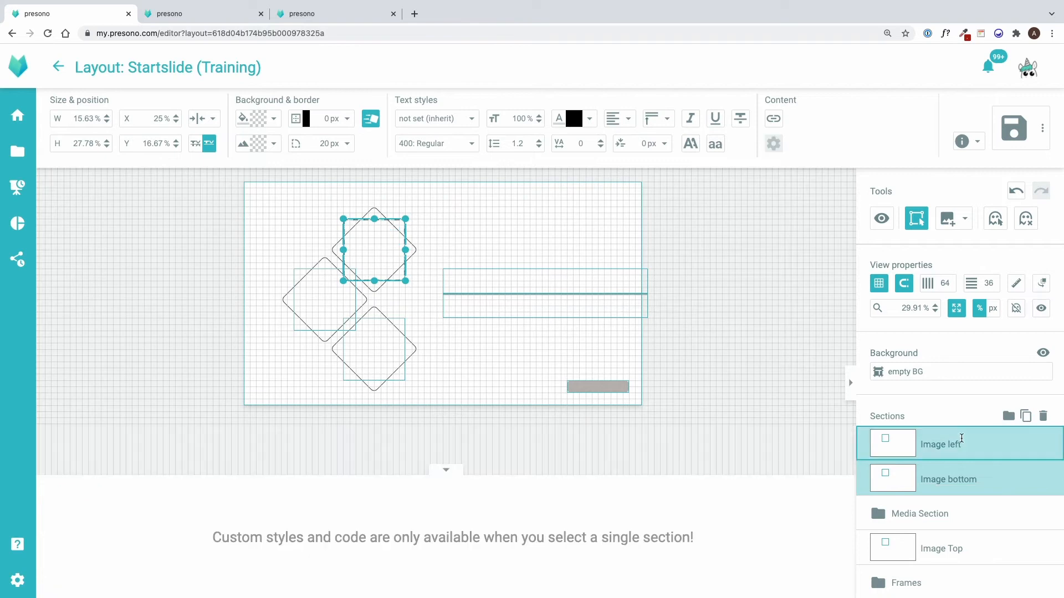
{"action": "left_click_drag", "start_coordinate": [888, 447], "coordinate": [901, 524]}
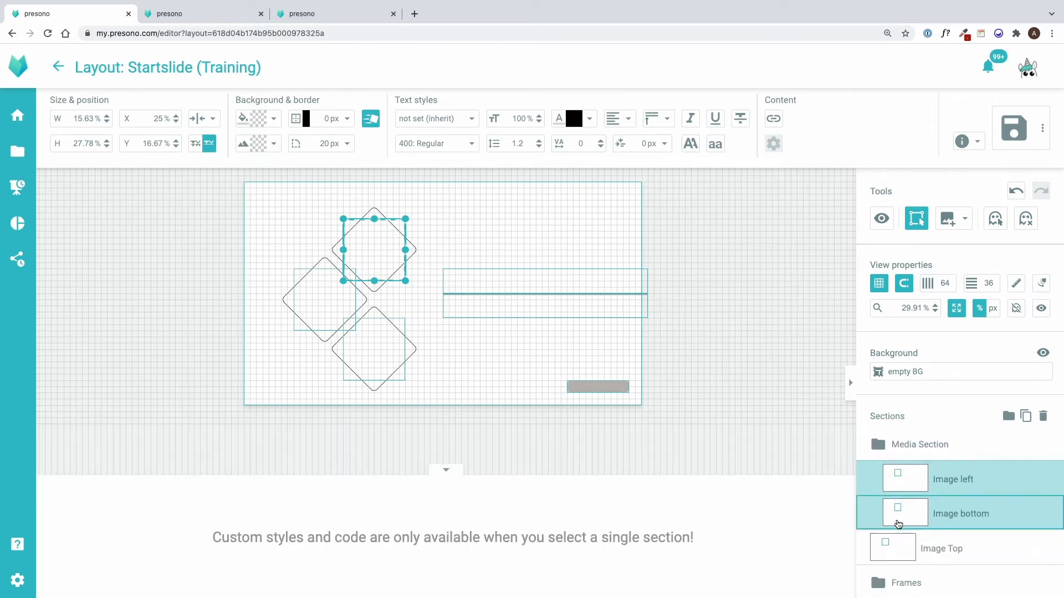
{"action": "left_click", "coordinate": [918, 473]}
{"action": "left_click_drag", "start_coordinate": [367, 217], "coordinate": [317, 267]}
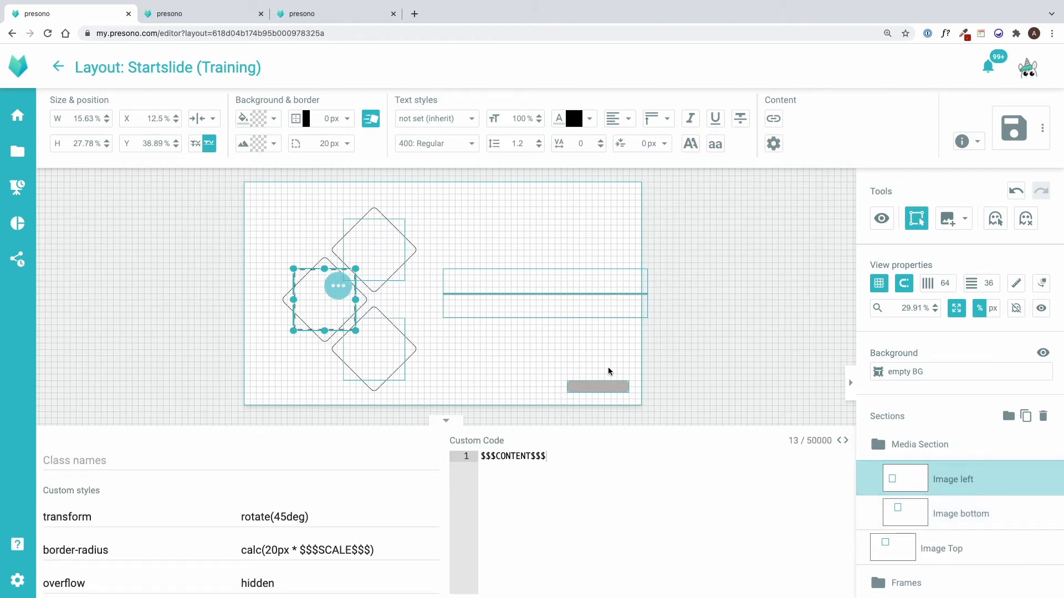
{"action": "left_click", "coordinate": [942, 514]}
{"action": "left_click_drag", "start_coordinate": [359, 220], "coordinate": [361, 320]}
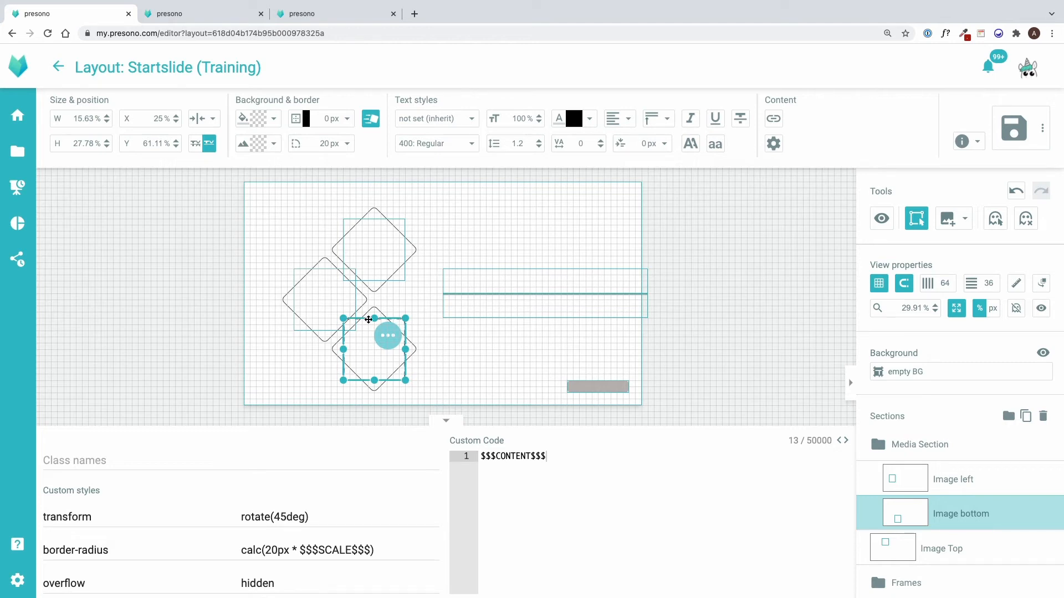
Move Image Top into the Media Section folder above Image left and save the layout.
{"action": "left_click_drag", "start_coordinate": [873, 538], "coordinate": [897, 501]}
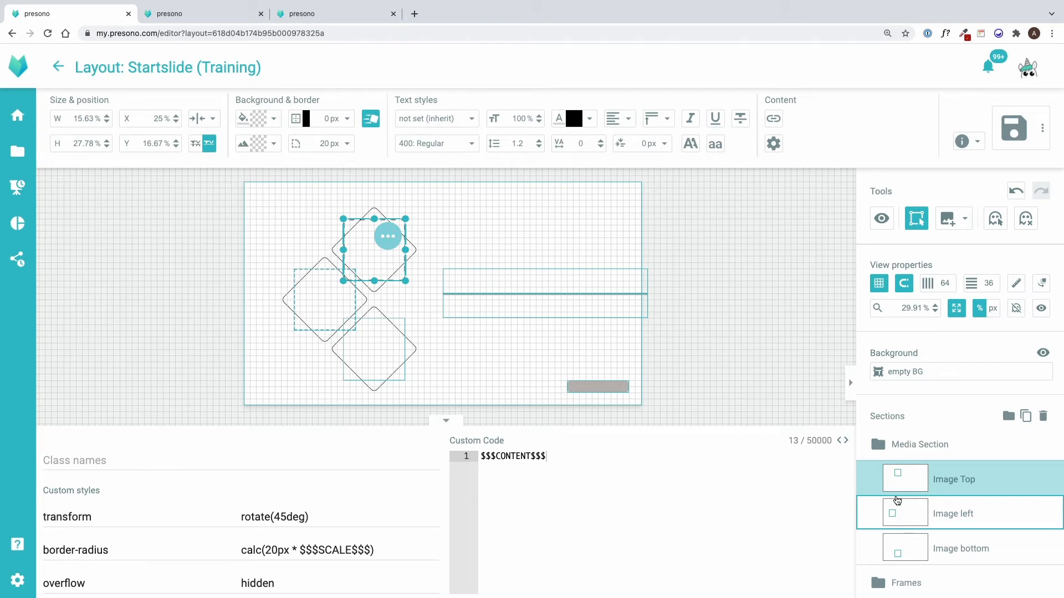
{"action": "scroll", "coordinate": [909, 514], "scroll_direction": "down", "scroll_amount": 1}
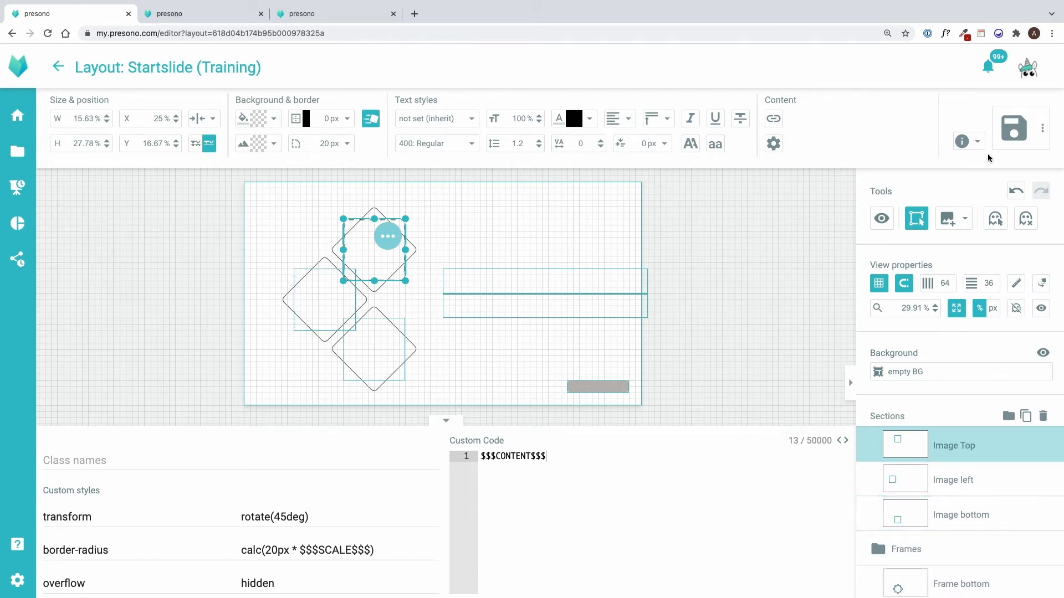
{"action": "left_click", "coordinate": [1013, 129]}
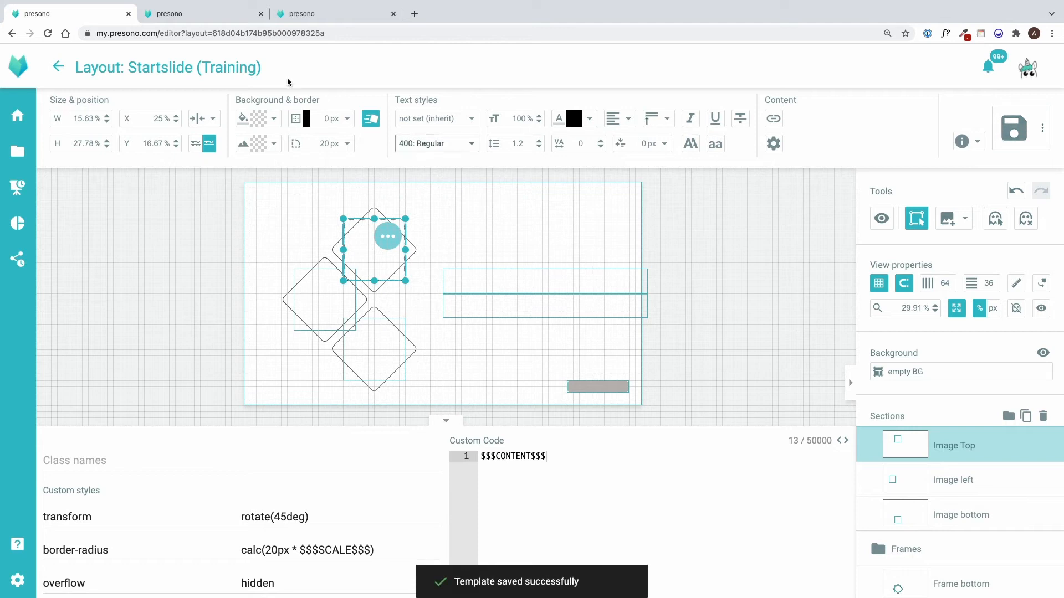
Reload the Training Slide with the updated layout and insert the green mountain Rio de Janeiro photo into Image left.
{"action": "left_click", "coordinate": [210, 15]}
{"action": "key", "text": "super+r"}
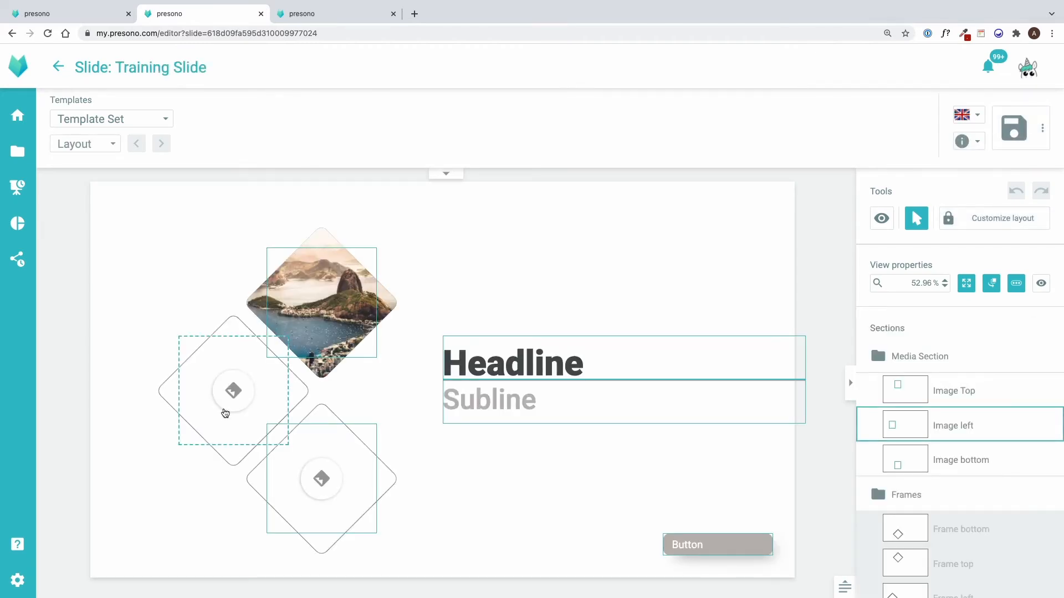
{"action": "left_click", "coordinate": [232, 393]}
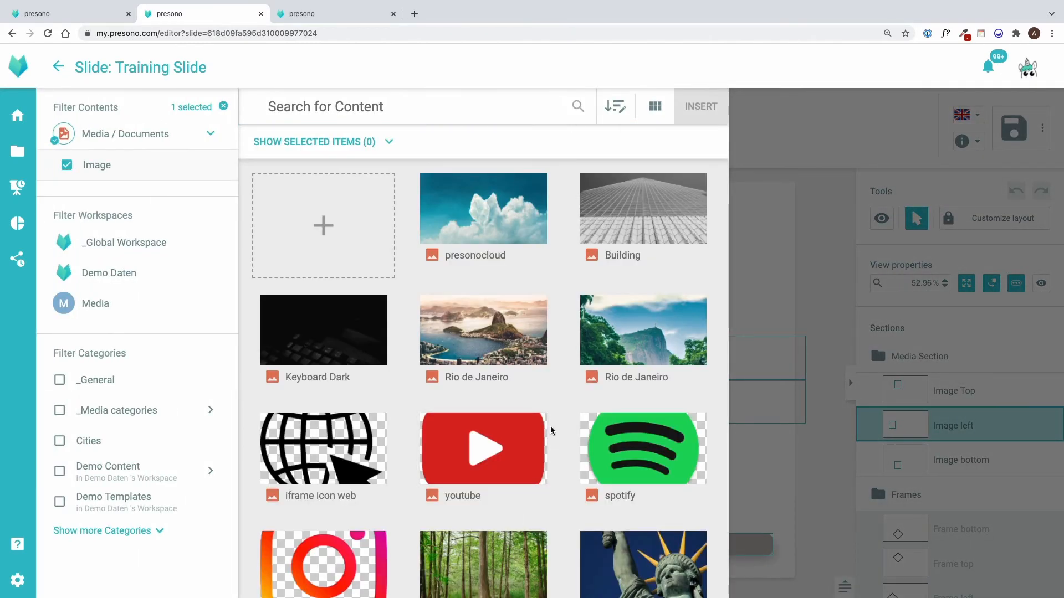
{"action": "double_click", "coordinate": [616, 313]}
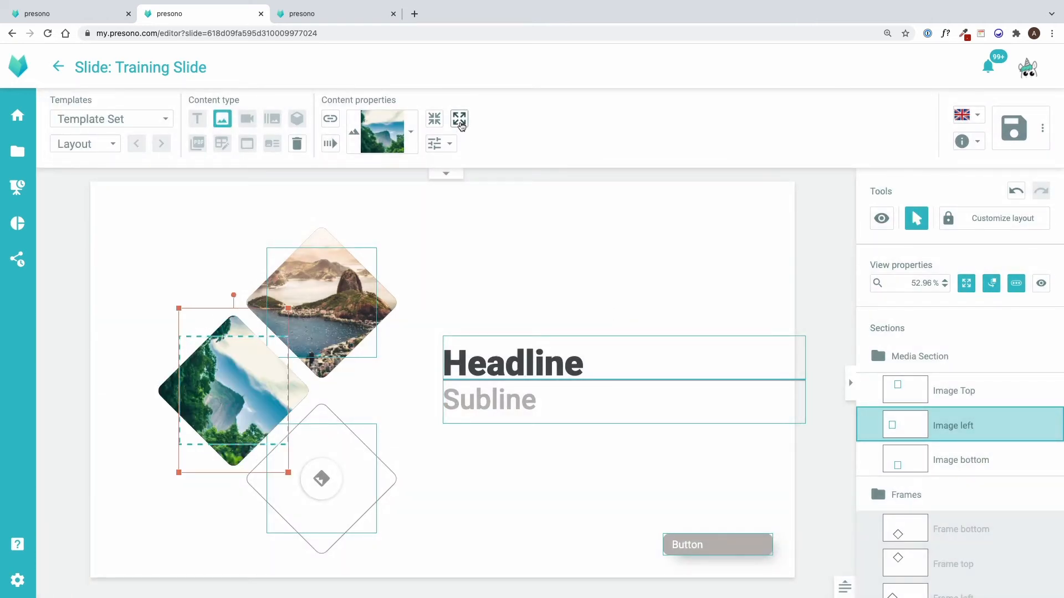
Set the rotation of the Image left photo to -45° and scale it to fill its diamond.
{"action": "left_click", "coordinate": [449, 144]}
{"action": "type", "text": "-45"}
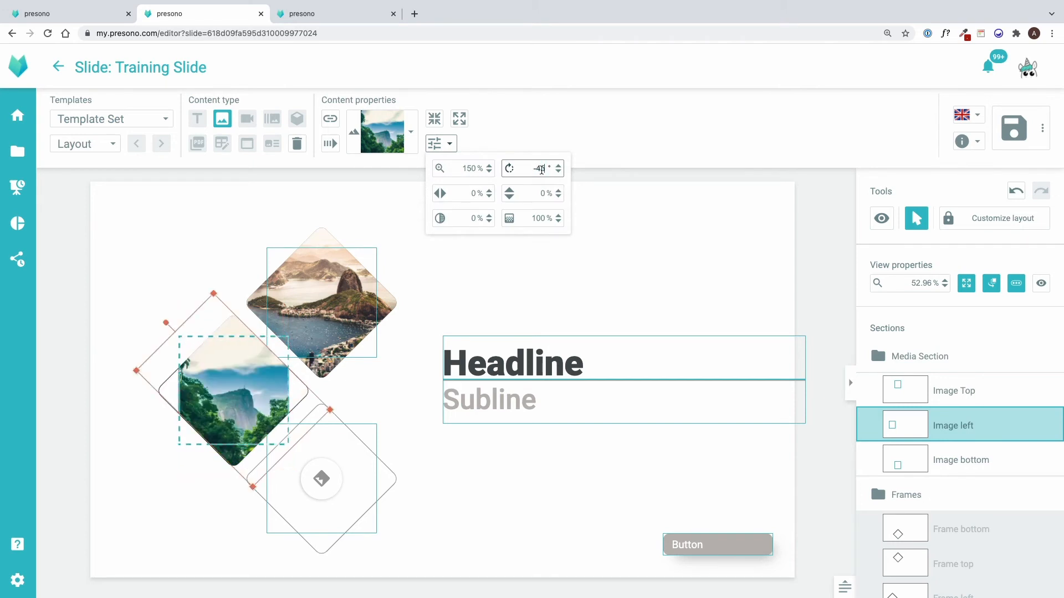
{"action": "left_click", "coordinate": [459, 118]}
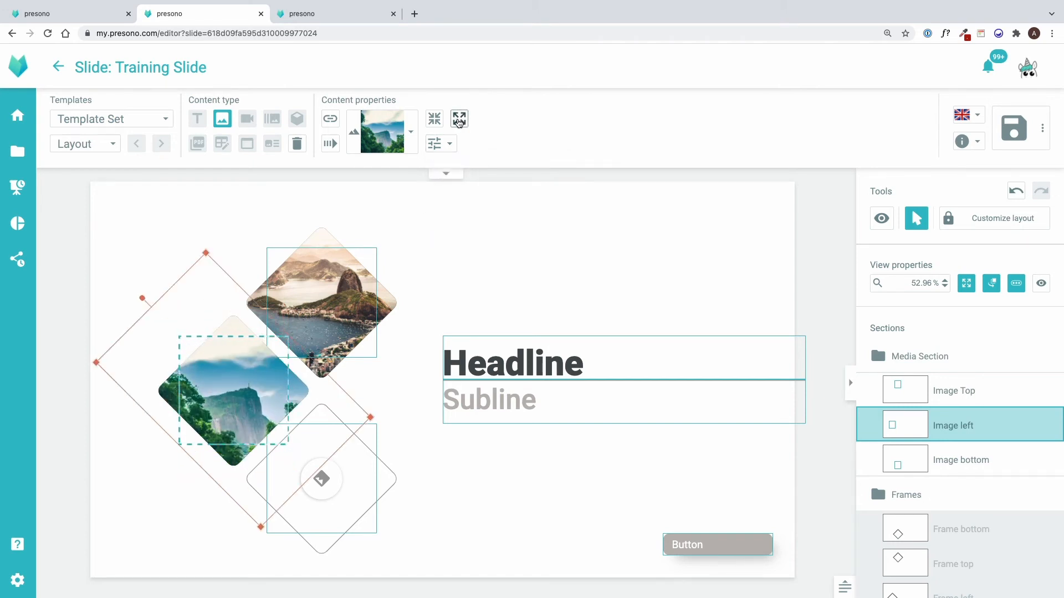
Insert the New York City photo with the neon billboards at night into Image bottom.
{"action": "left_click", "coordinate": [342, 504]}
{"action": "left_click", "coordinate": [326, 478]}
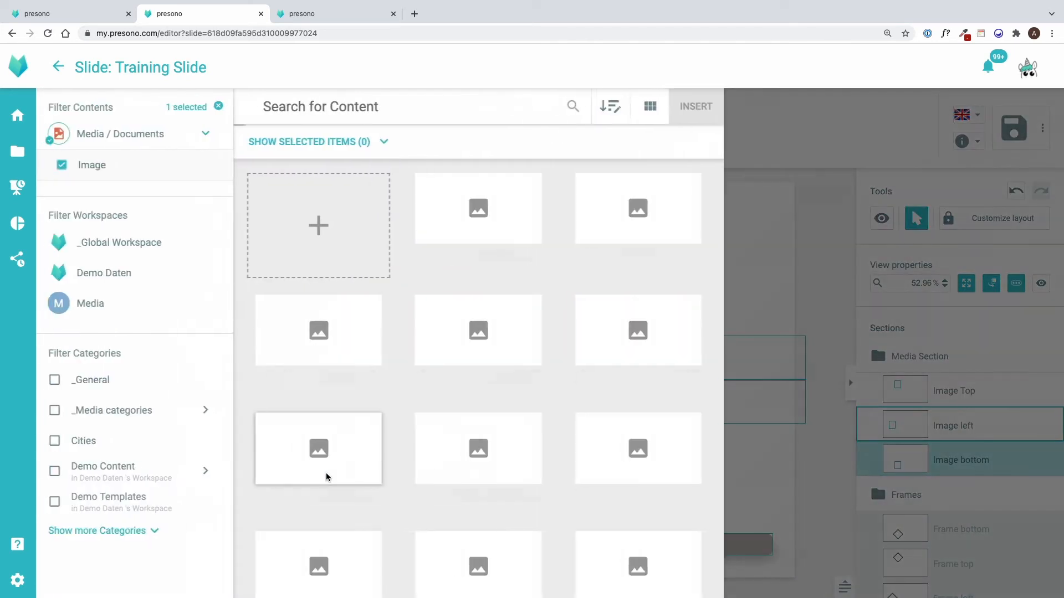
{"action": "scroll", "coordinate": [436, 397], "scroll_direction": "down", "scroll_amount": 2}
{"action": "scroll", "coordinate": [435, 396], "scroll_direction": "down", "scroll_amount": 3}
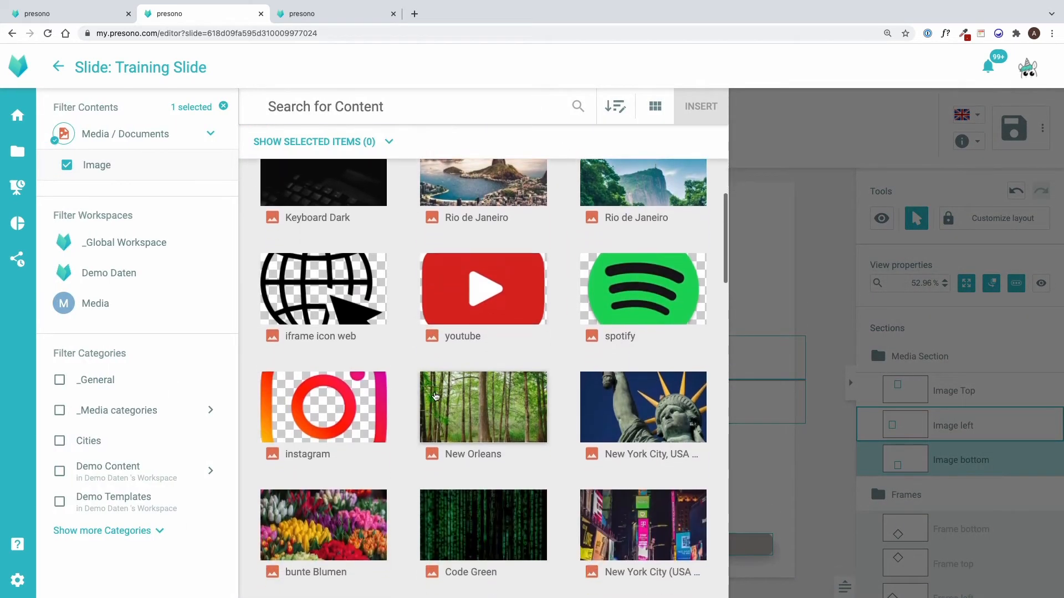
{"action": "left_click", "coordinate": [643, 440]}
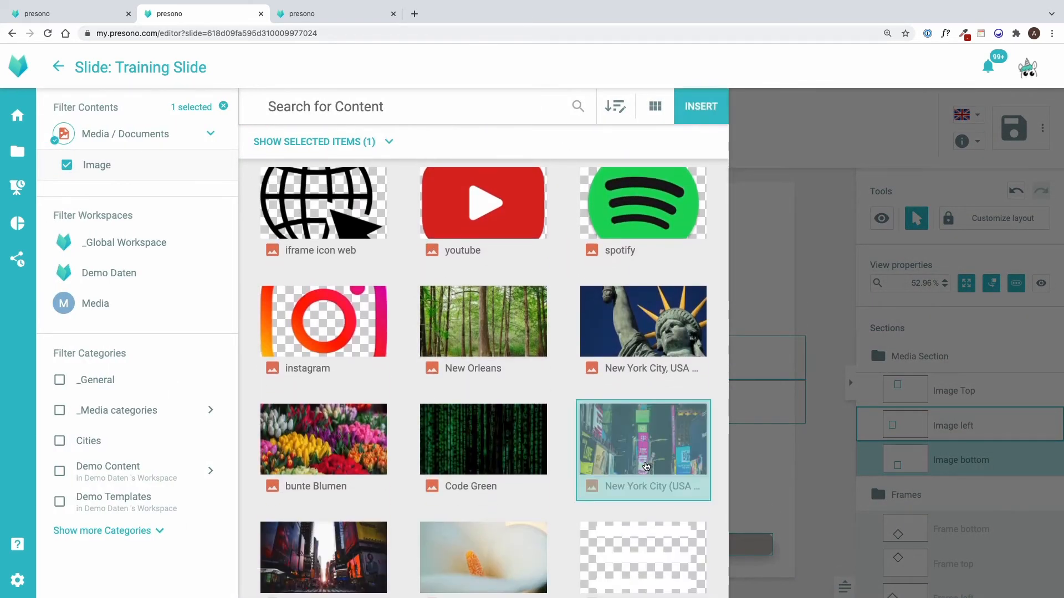
{"action": "left_click", "coordinate": [700, 107]}
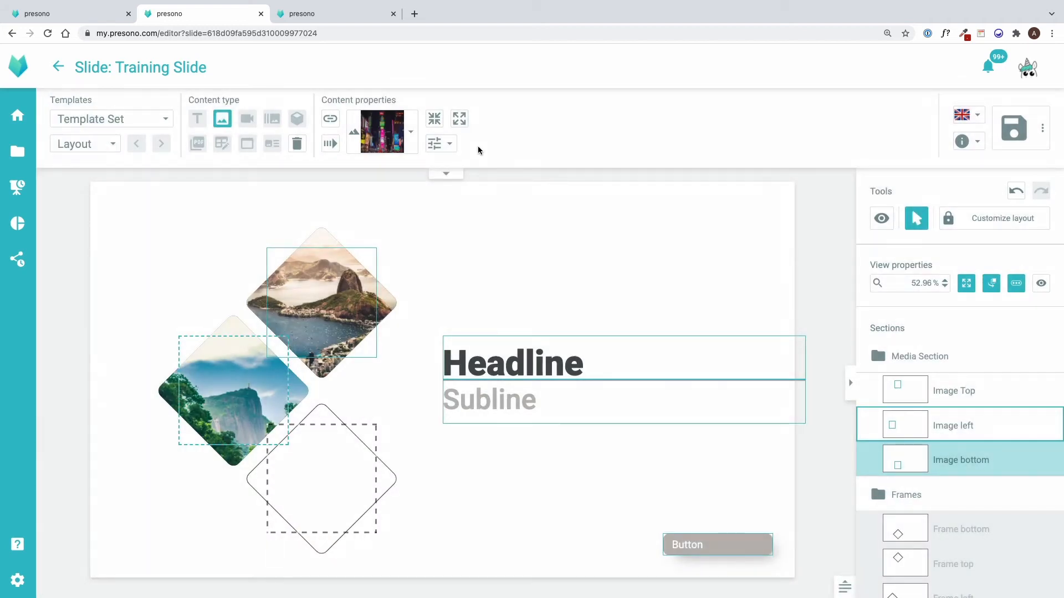
Set the Image bottom photo's rotation to -45°, scaled to fill its diamond, and show the slide in preview mode.
{"action": "left_click", "coordinate": [450, 144]}
{"action": "left_click", "coordinate": [544, 168]}
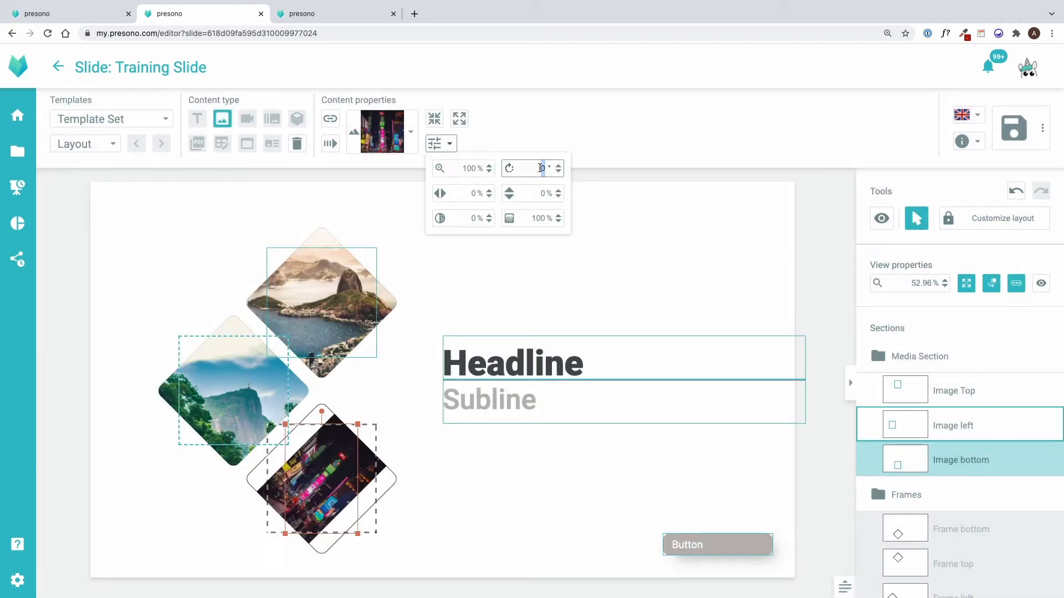
{"action": "type", "text": "45"}
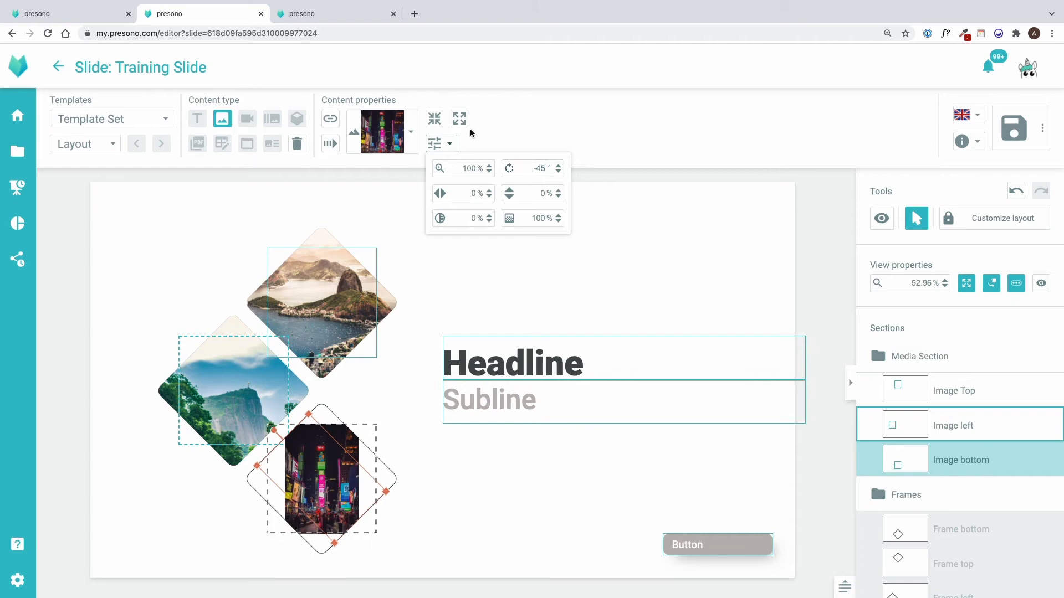
{"action": "left_click", "coordinate": [440, 145]}
{"action": "left_click", "coordinate": [459, 119]}
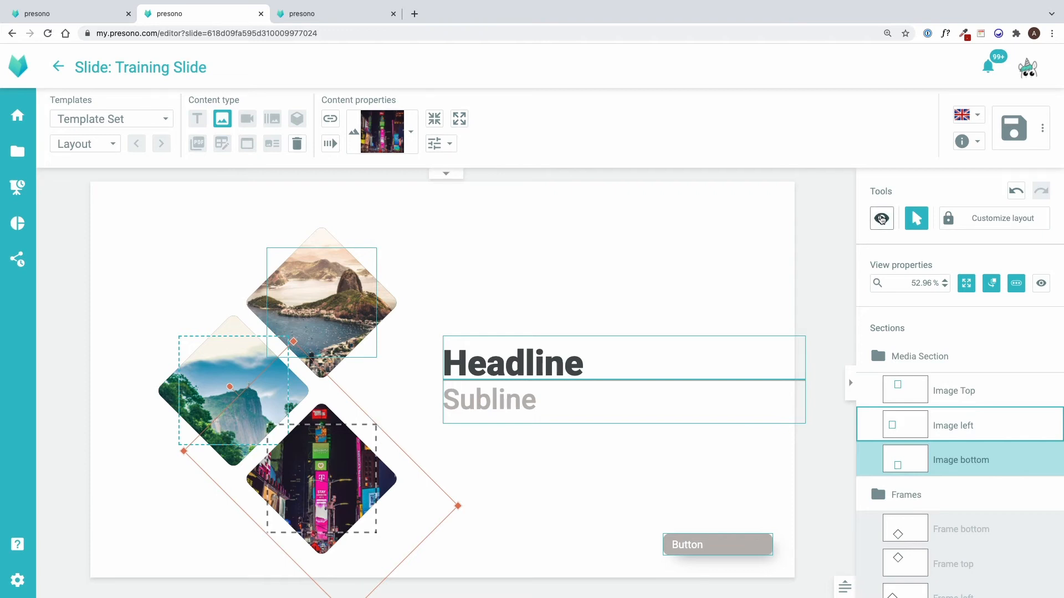
{"action": "left_click", "coordinate": [881, 219]}
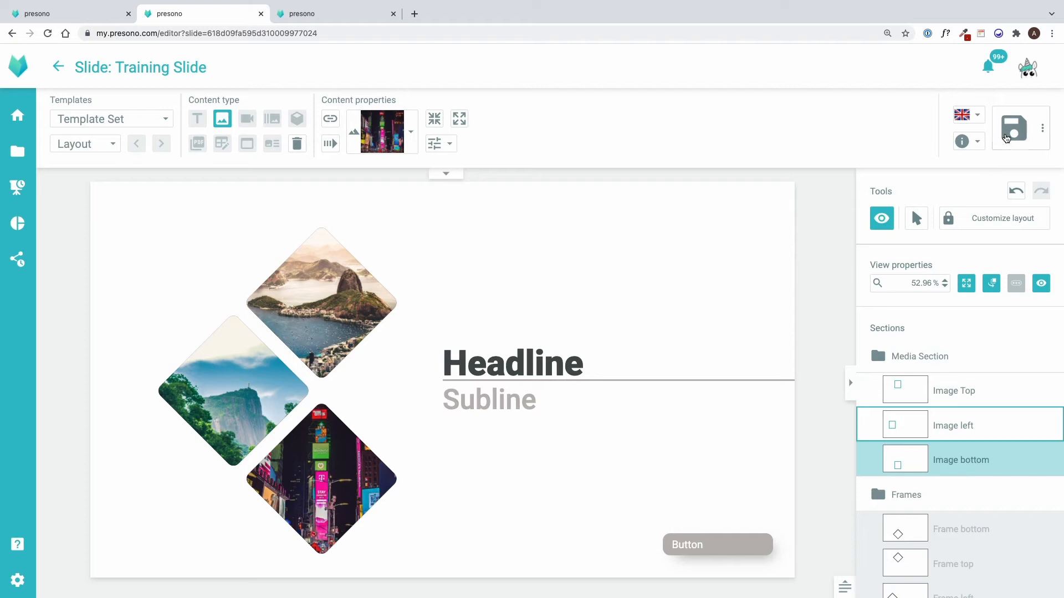
Save the Training Slide and open the custom styles of the Training template set.
{"action": "left_click", "coordinate": [1014, 132]}
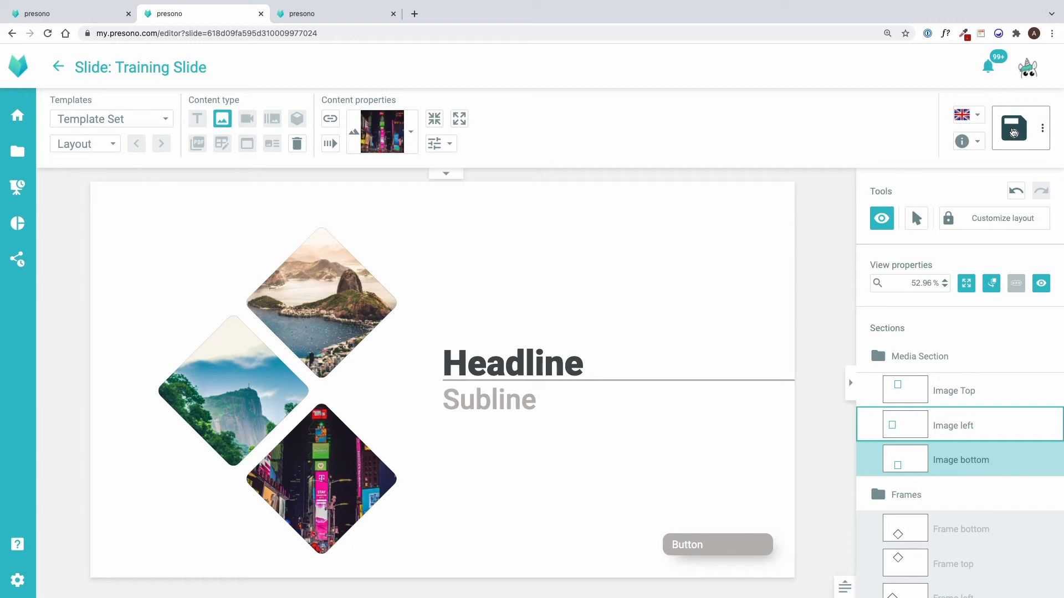
{"action": "left_click", "coordinate": [1013, 132]}
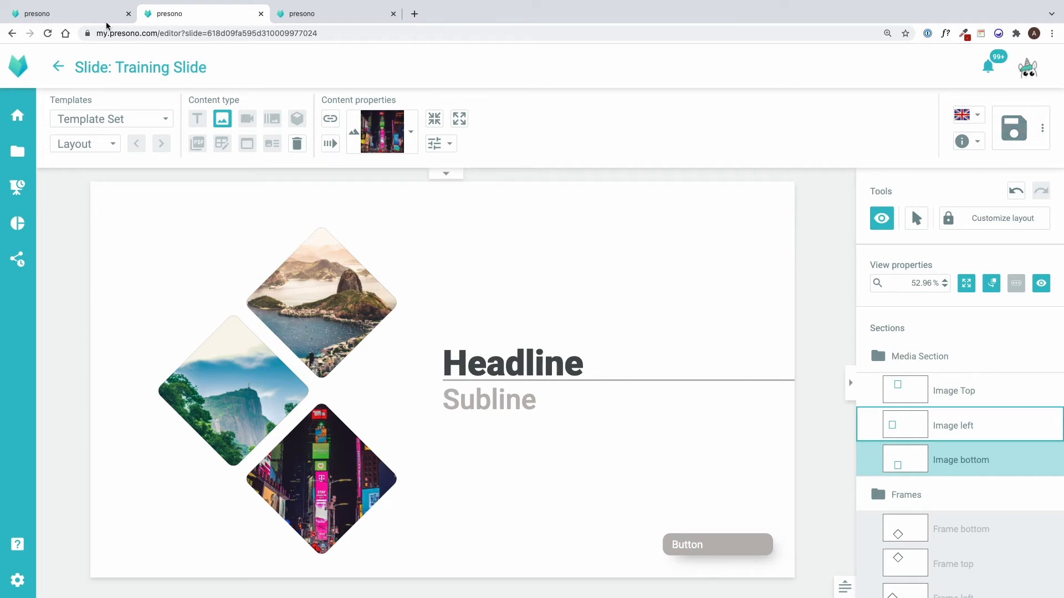
{"action": "left_click", "coordinate": [83, 16]}
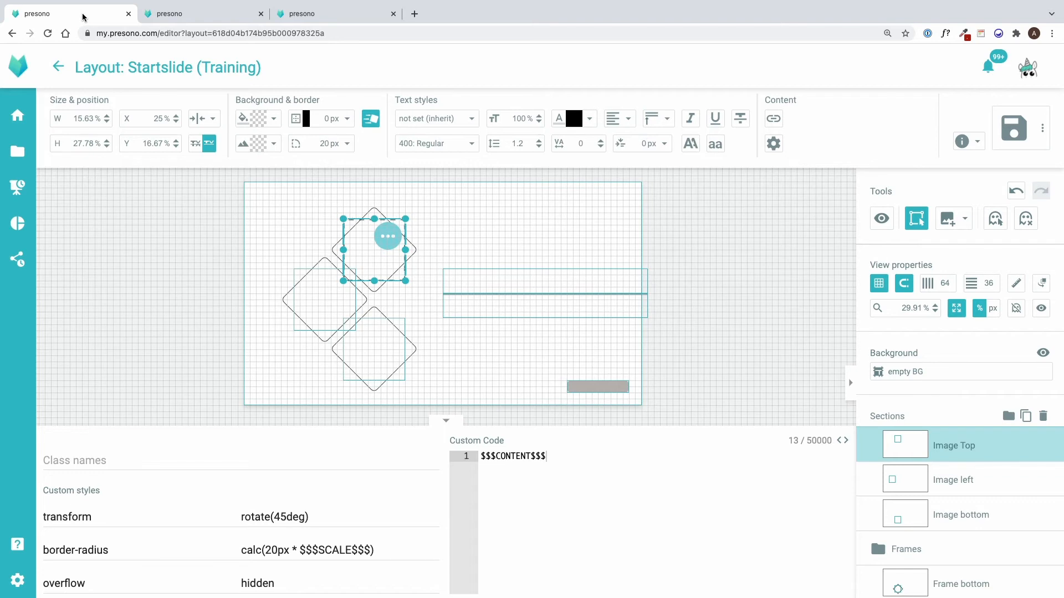
{"action": "left_click", "coordinate": [56, 67]}
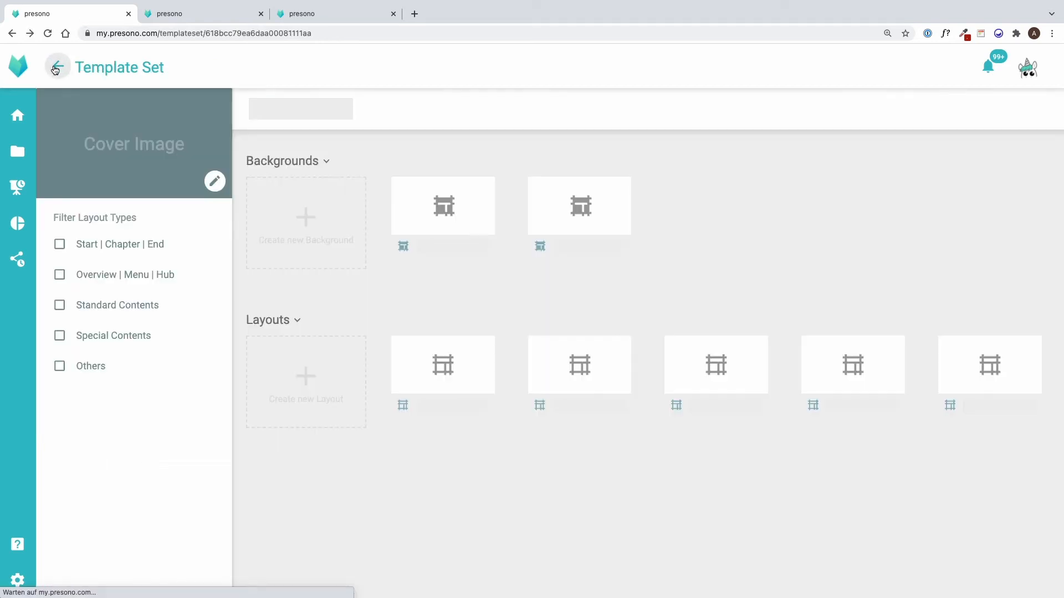
{"action": "left_click", "coordinate": [888, 112]}
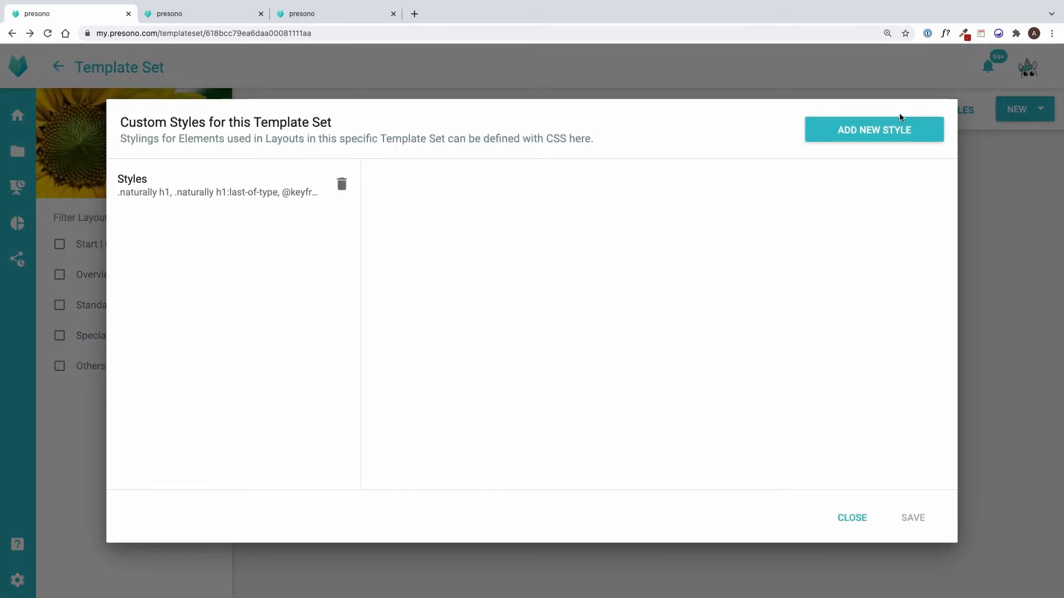
Add a new custom style to the template set and name it Hover Effect.
{"action": "left_click", "coordinate": [876, 132]}
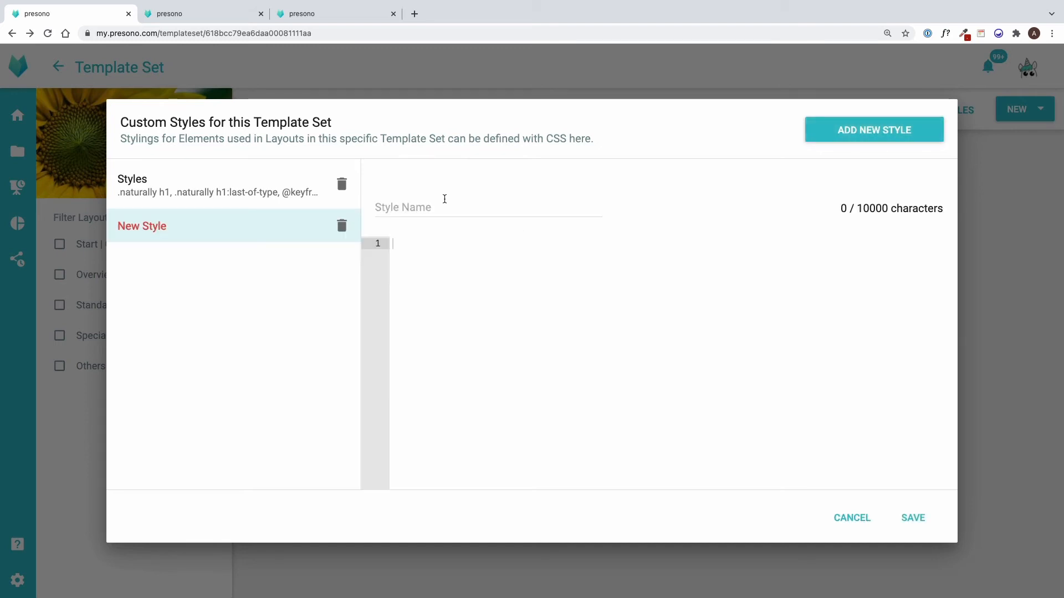
{"action": "left_click", "coordinate": [445, 198]}
{"action": "type", "text": "Ho"}
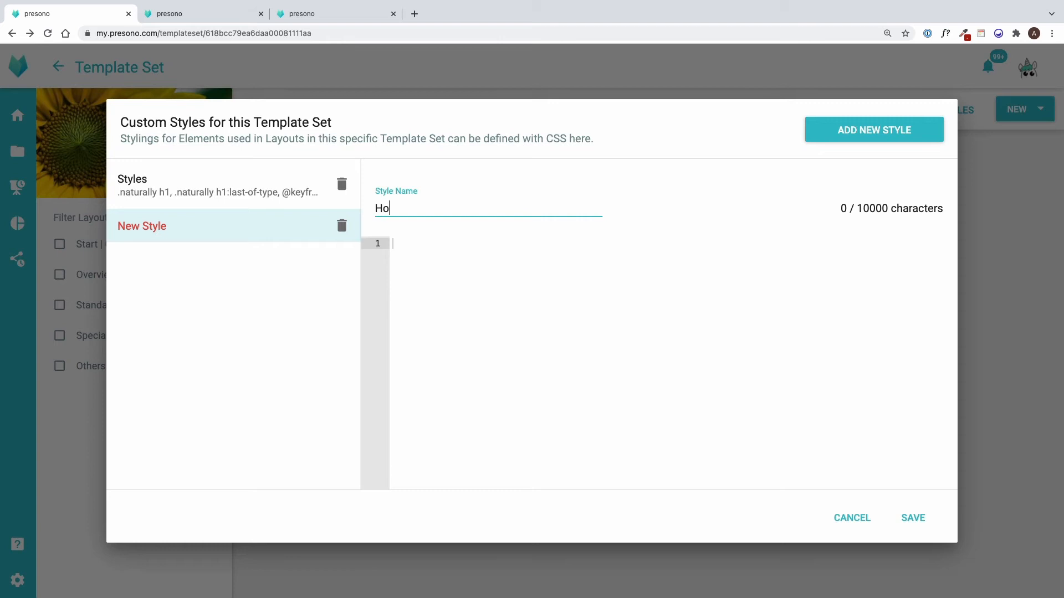
{"action": "type", "text": "ver Effect"}
Write a .hoverElement rule in the Hover Effect style with filter: grayscale(100%);.
{"action": "left_click", "coordinate": [408, 245]}
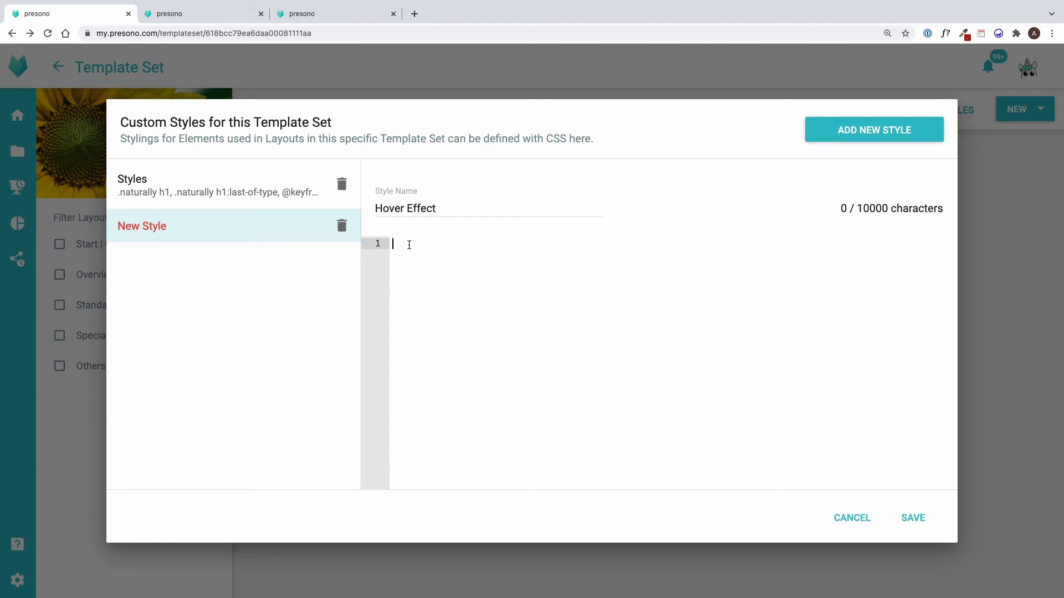
{"action": "type", "text": ".hoverElement"}
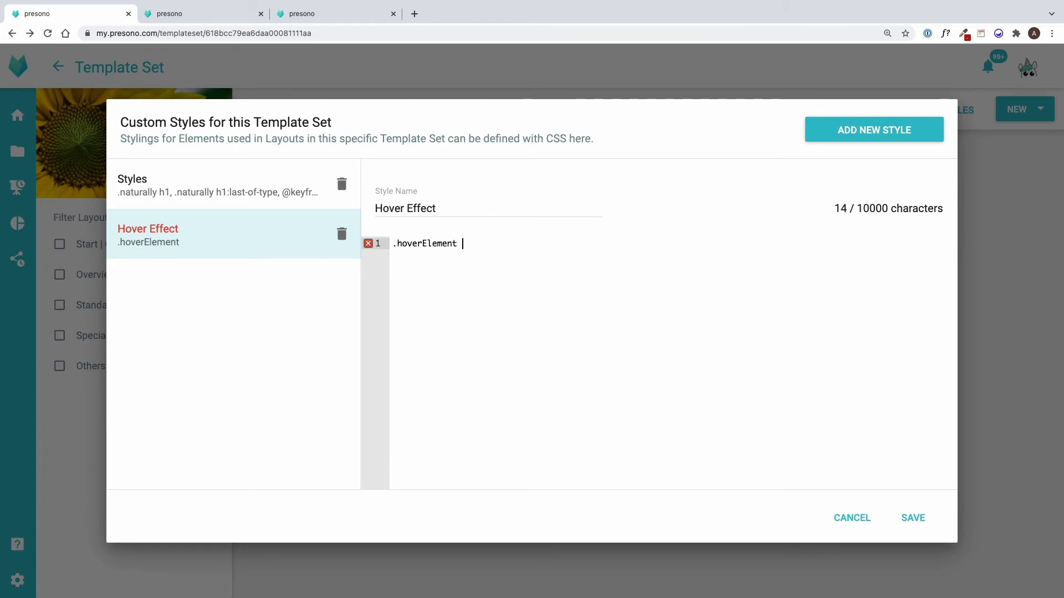
{"action": "type", "text": " {"}
{"action": "key", "text": "Return"}
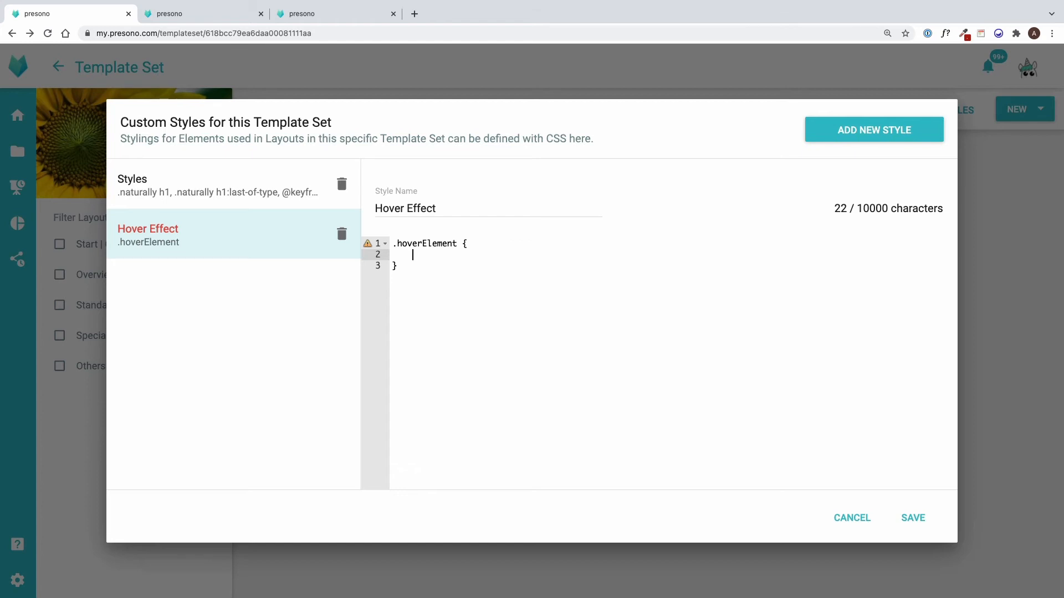
{"action": "type", "text": "filter: grayscale ("}
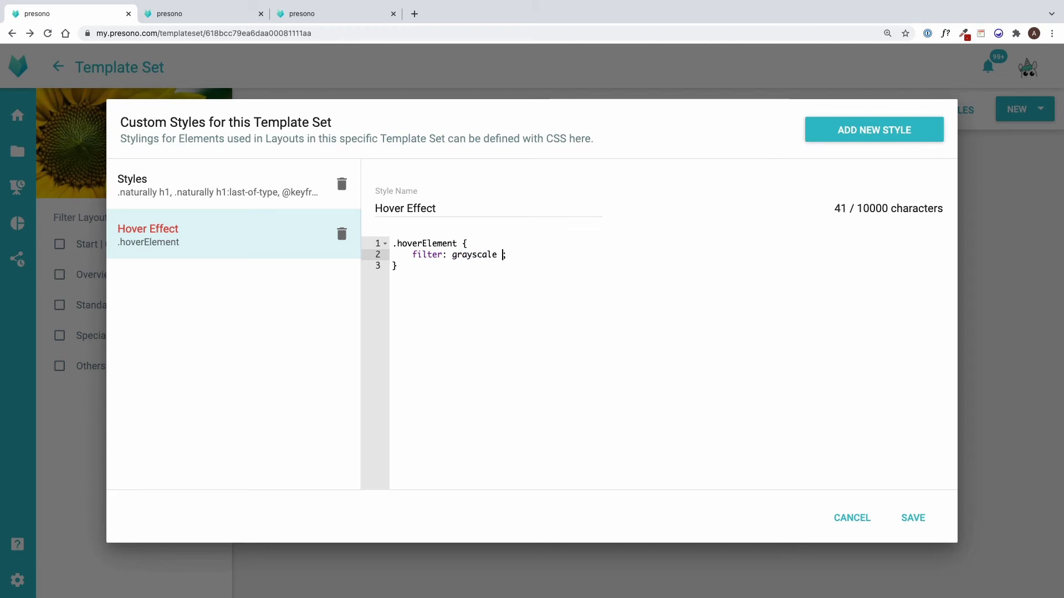
{"action": "type", "text": "100"}
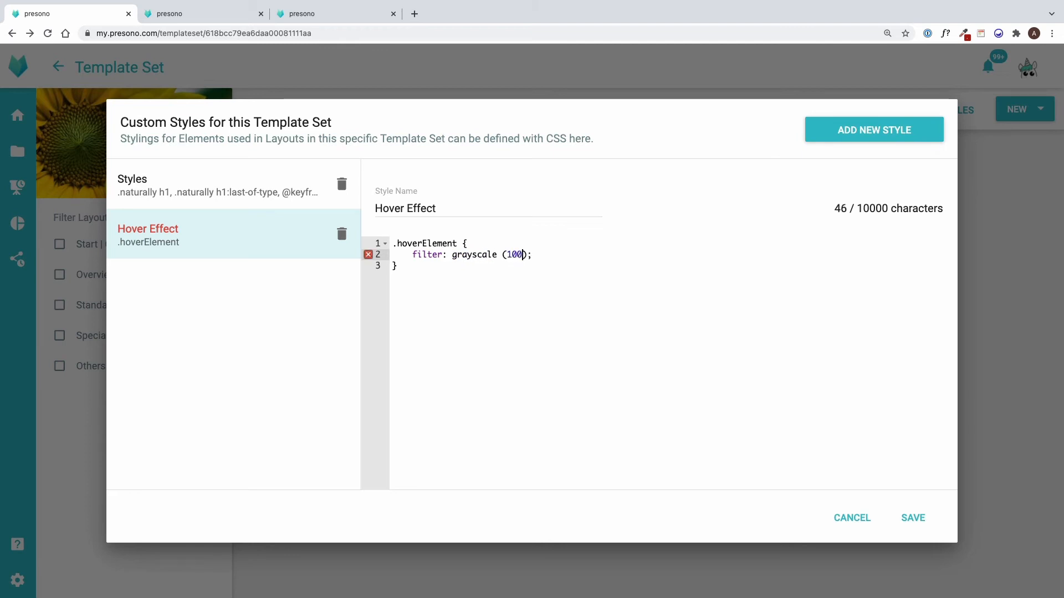
{"action": "type", "text": "%"}
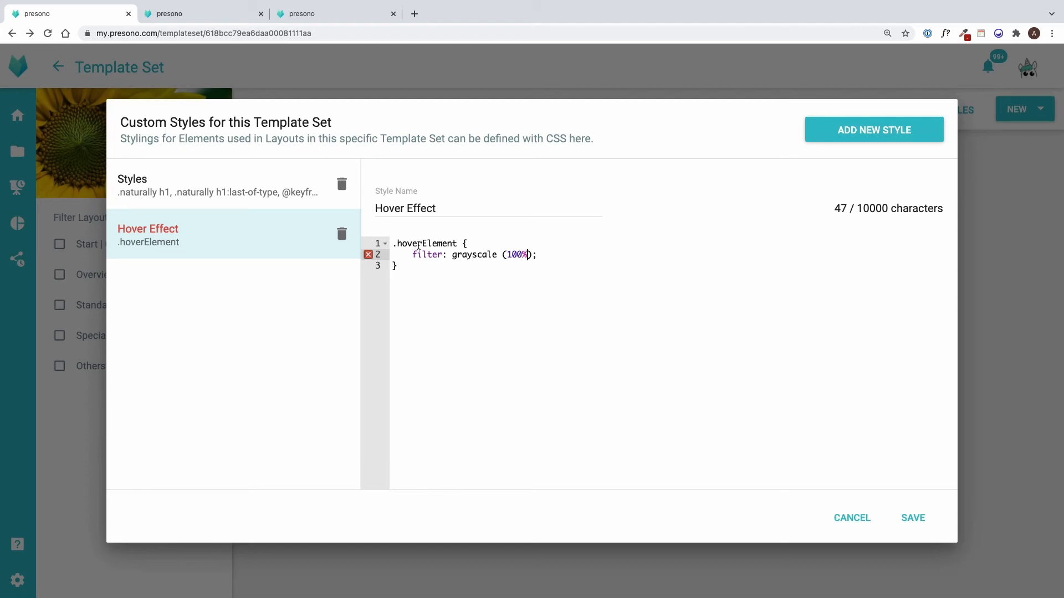
{"action": "left_click", "coordinate": [503, 255]}
{"action": "key", "text": "BackSpace"}
Add an empty .hoverElement:hover rule below the .hoverElement rule, separated by a blank line.
{"action": "left_click", "coordinate": [444, 284]}
{"action": "key", "text": "Return"}
{"action": "key", "text": "Return"}
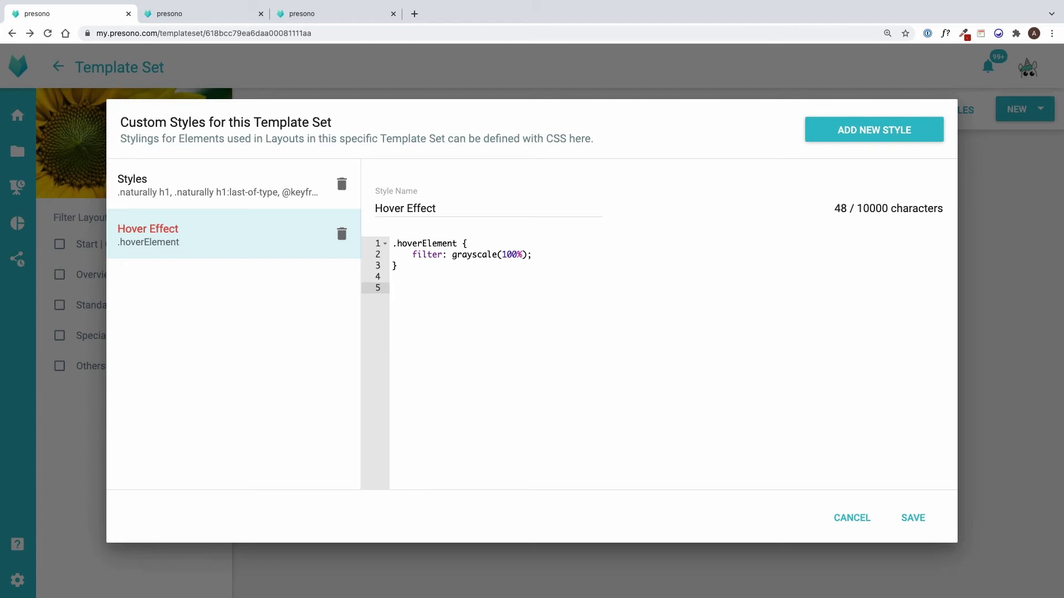
{"action": "type", "text": ".hoverElement hover"}
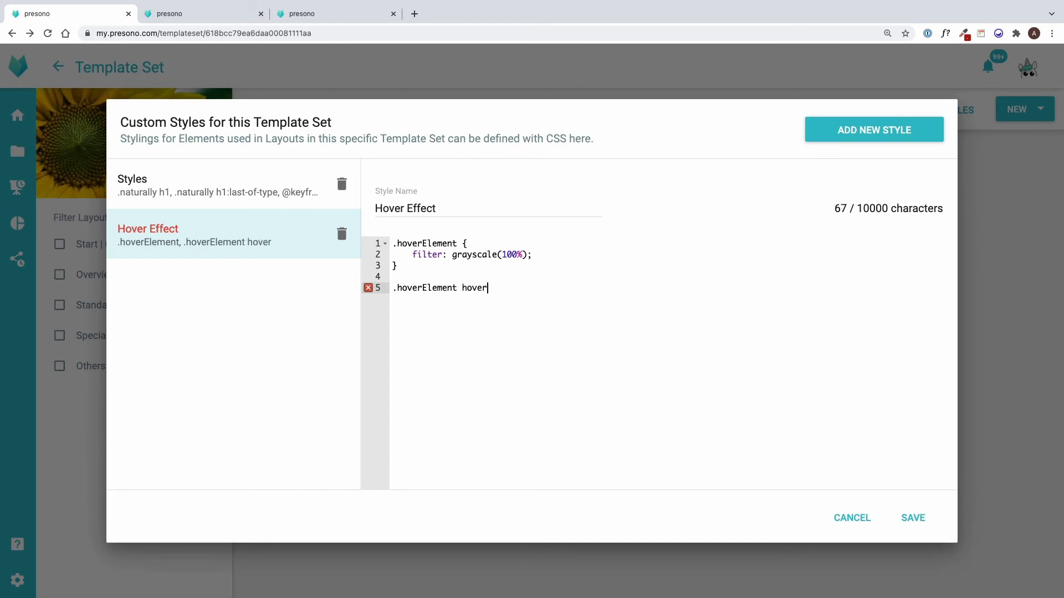
{"action": "type", "text": " {"}
{"action": "key", "text": "Return"}
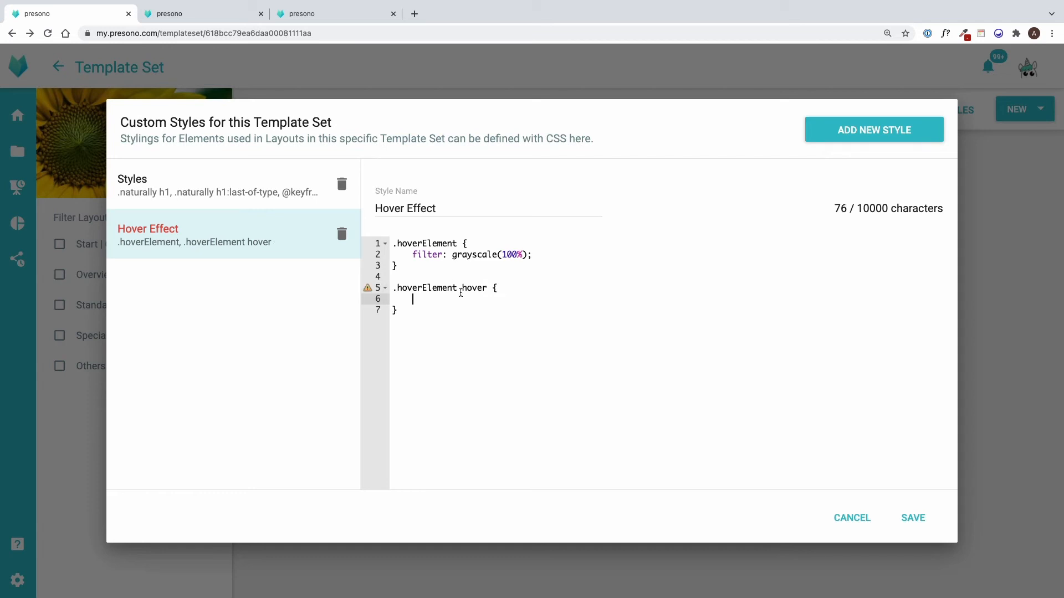
{"action": "left_click", "coordinate": [461, 289]}
{"action": "key", "text": "BackSpace"}
{"action": "type", "text": ":"}
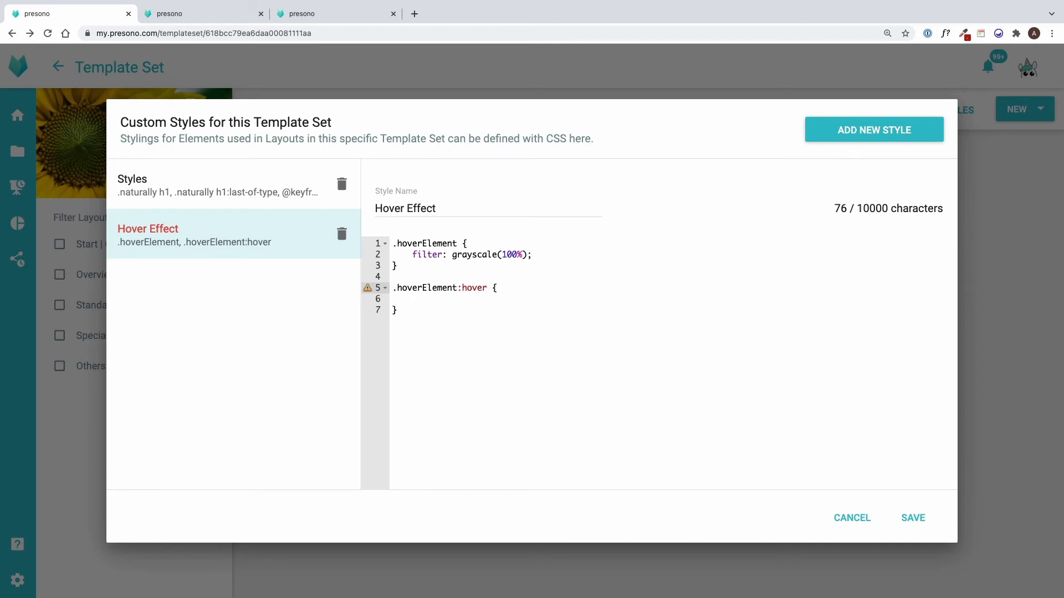
Enter filter: grayscale(0%); in the .hoverElement:hover rule.
{"action": "left_click", "coordinate": [436, 299]}
{"action": "type", "text": "fi"}
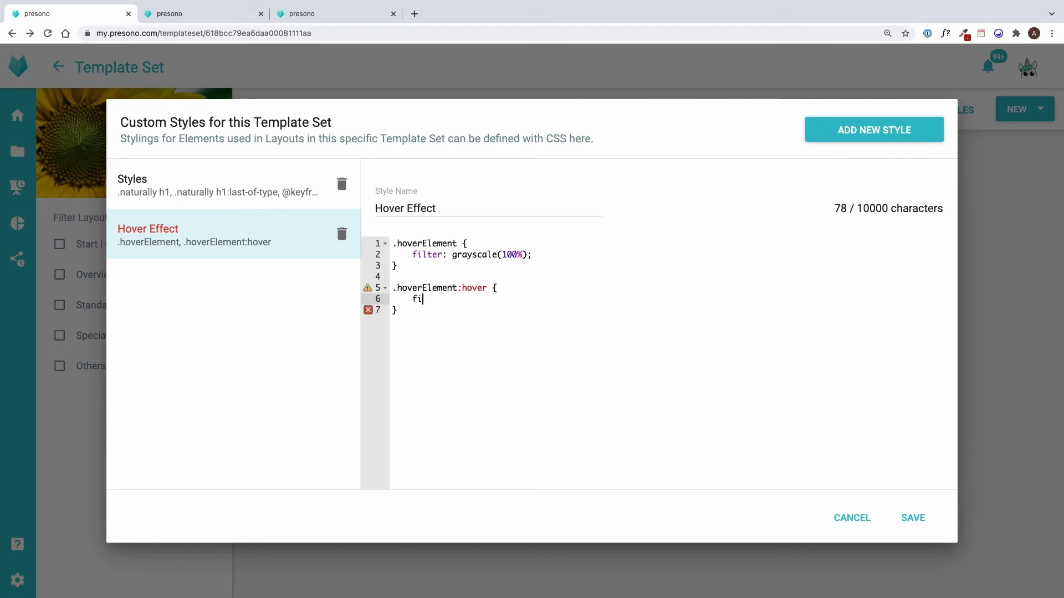
{"action": "type", "text": "lter: graysc"}
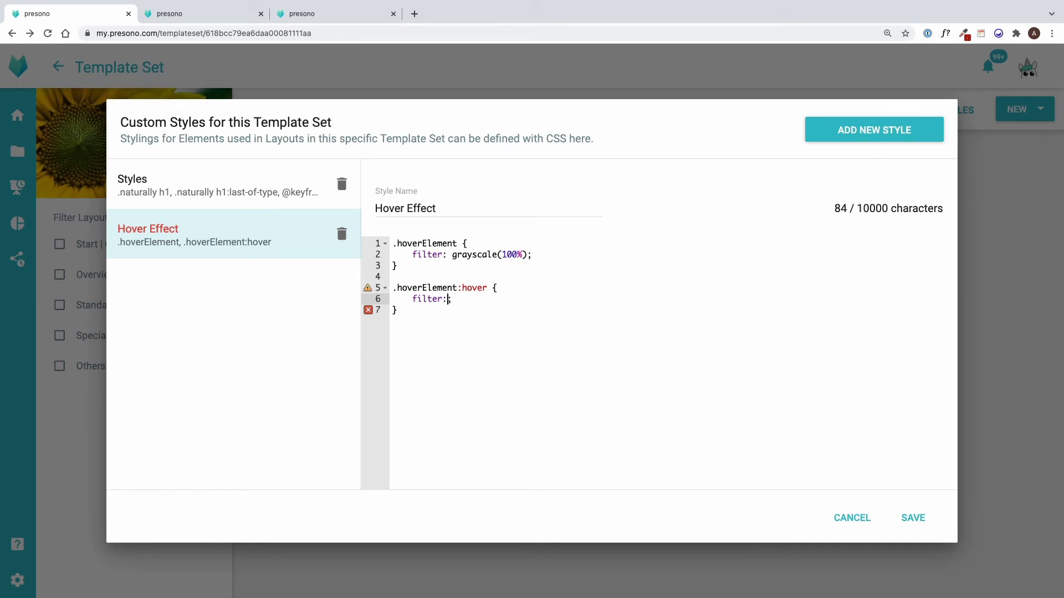
{"action": "type", "text": "ale(0%"}
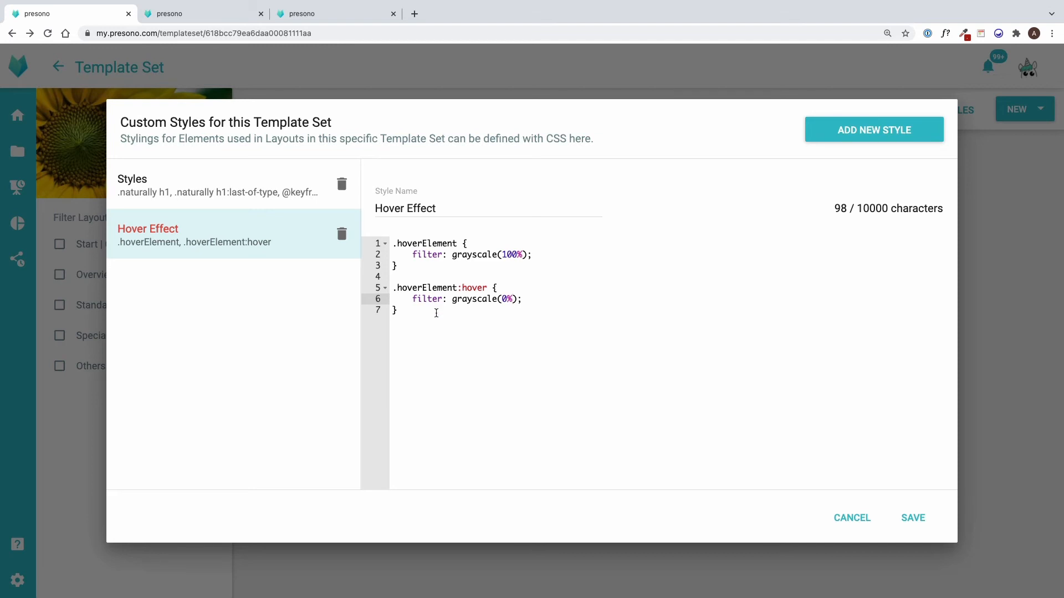
Add transition: filter 0.5s; below the filter line of the .hoverElement rule and save the style.
{"action": "left_click", "coordinate": [529, 254]}
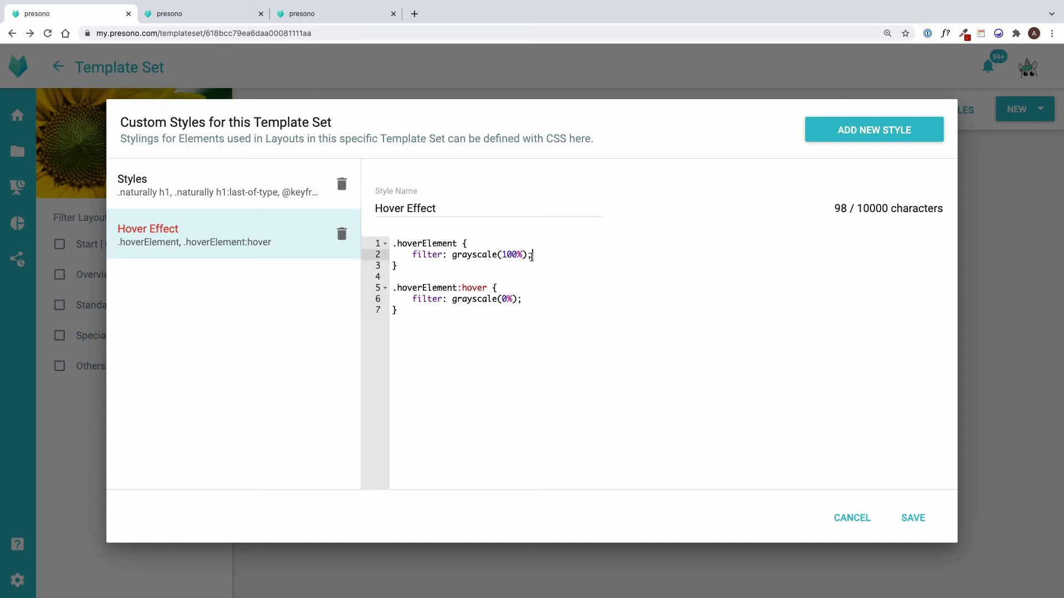
{"action": "key", "text": "Return"}
{"action": "type", "text": "transit"}
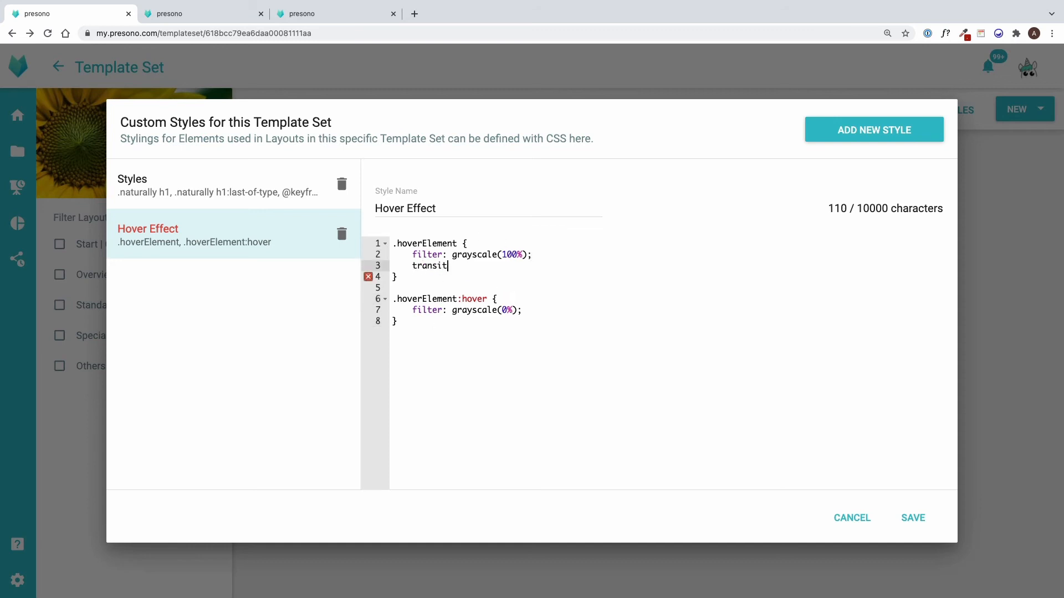
{"action": "type", "text": "ion:"}
{"action": "type", "text": " filter"}
{"action": "type", "text": " 0.5"}
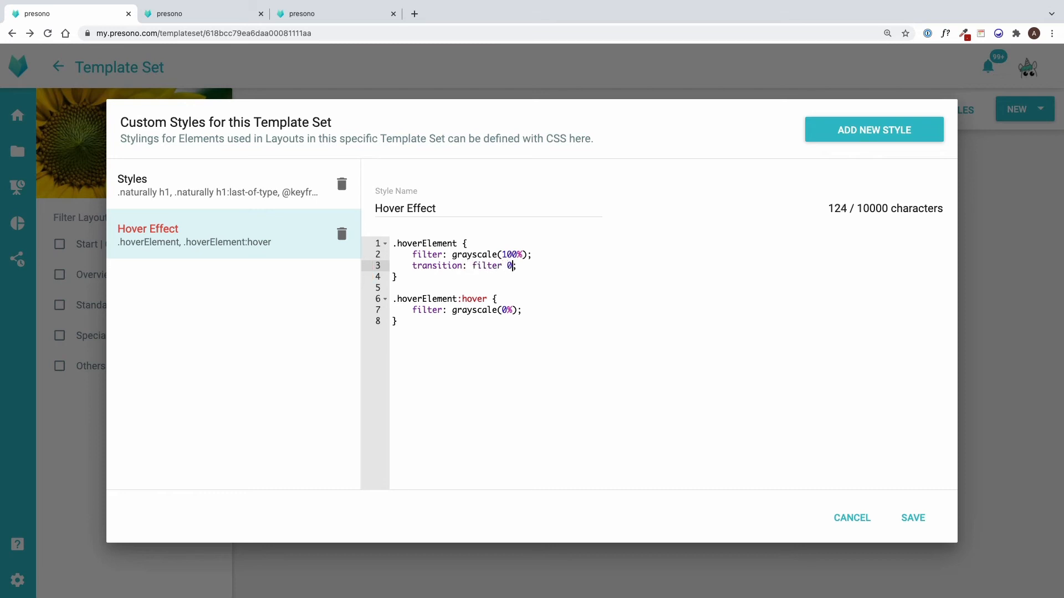
{"action": "type", "text": "s"}
{"action": "left_click", "coordinate": [913, 518]}
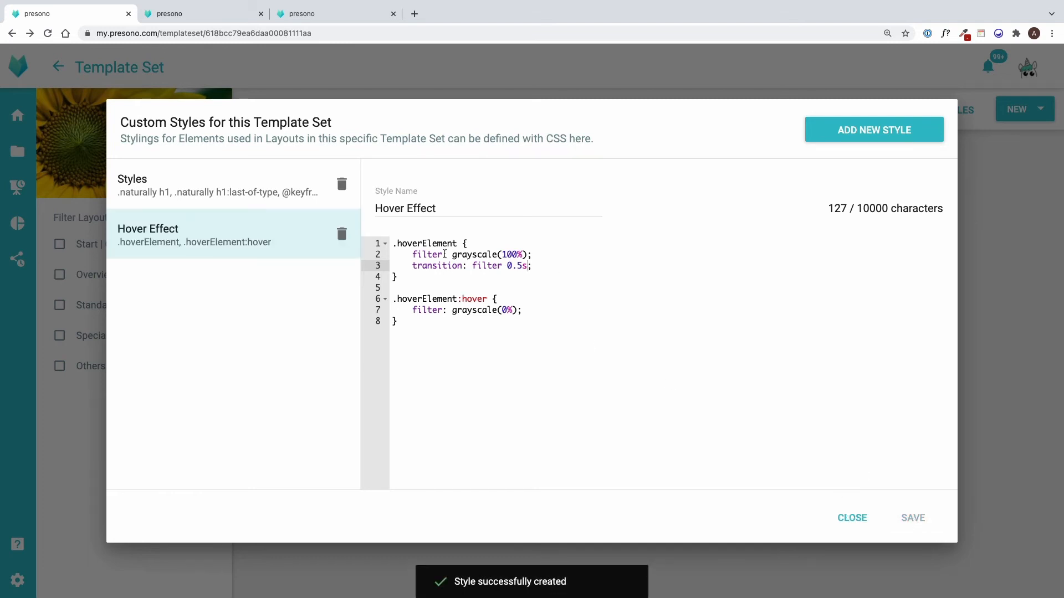
Copy the class name hoverElement, without its dot, from the style code and close the custom styles.
{"action": "left_click", "coordinate": [458, 243]}
{"action": "left_click_drag", "start_coordinate": [458, 244], "coordinate": [400, 244]}
{"action": "key", "text": "ctrl+c"}
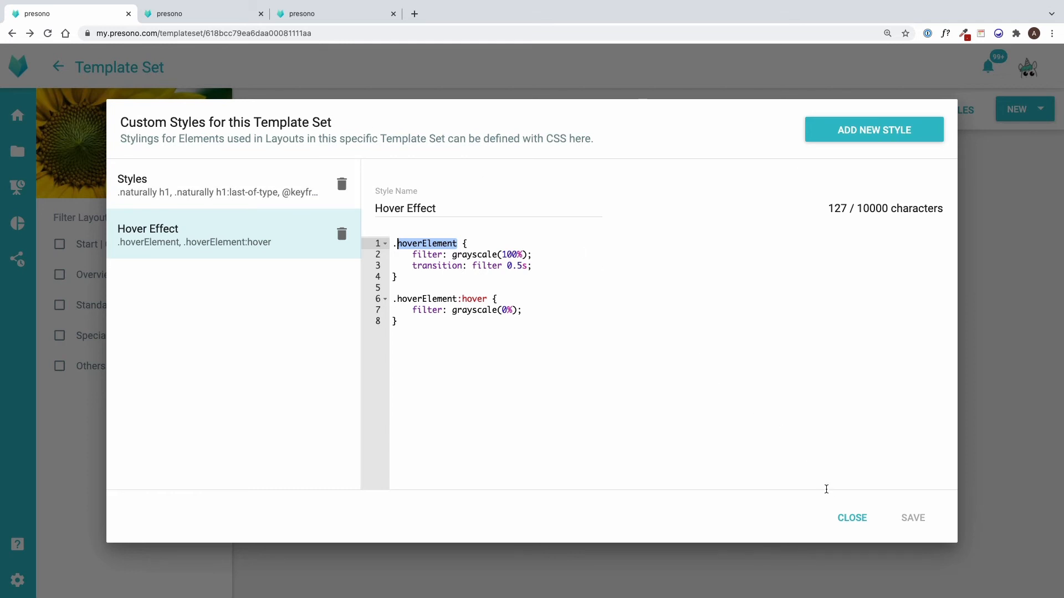
{"action": "left_click", "coordinate": [851, 517]}
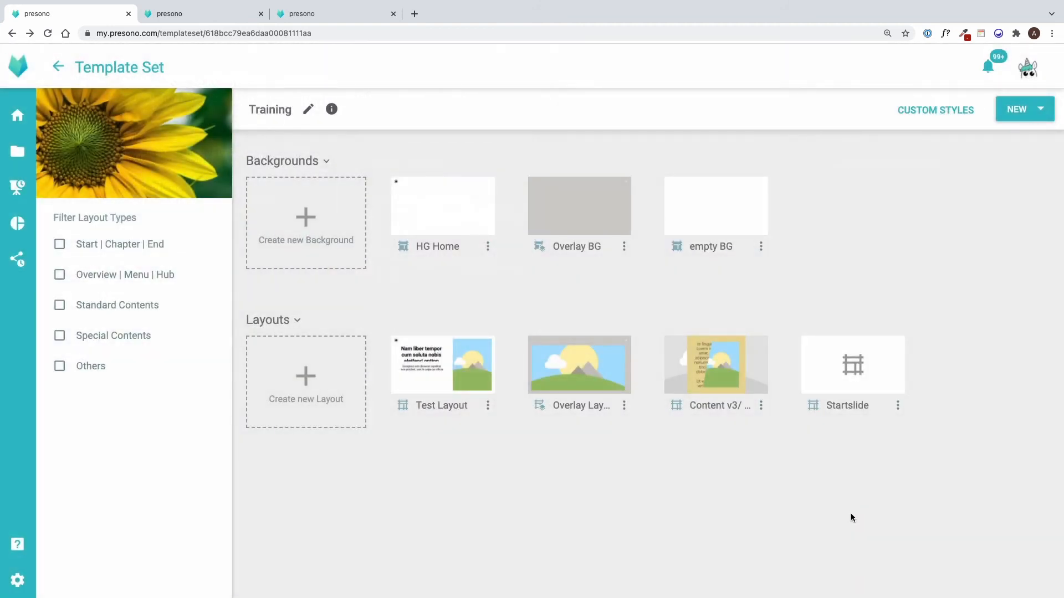
Open the Startslide layout and assign the class name hoverElement to the Image Top section.
{"action": "left_click", "coordinate": [849, 384]}
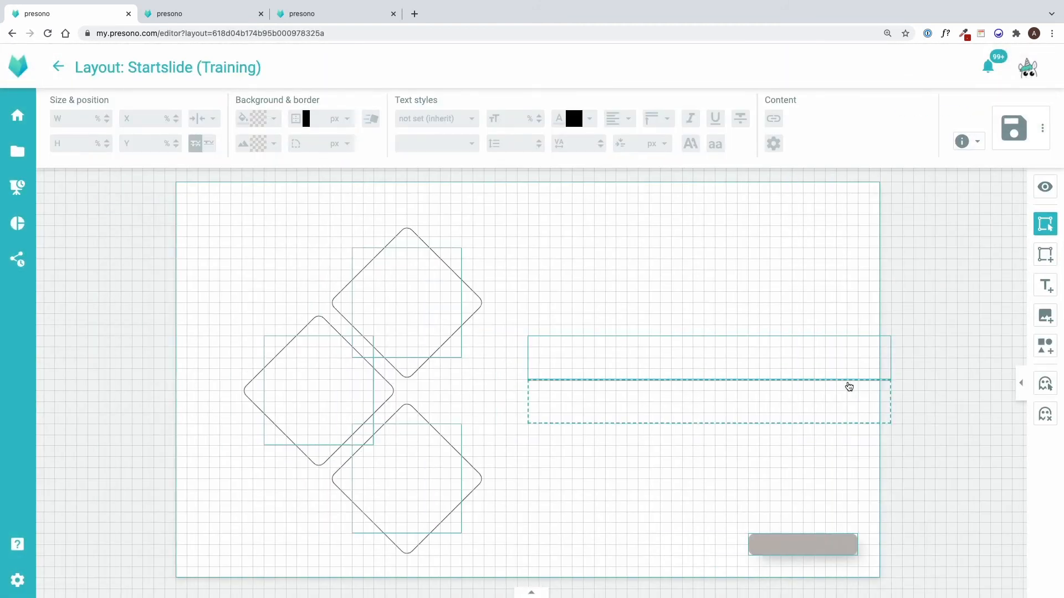
{"action": "left_click", "coordinate": [1022, 383]}
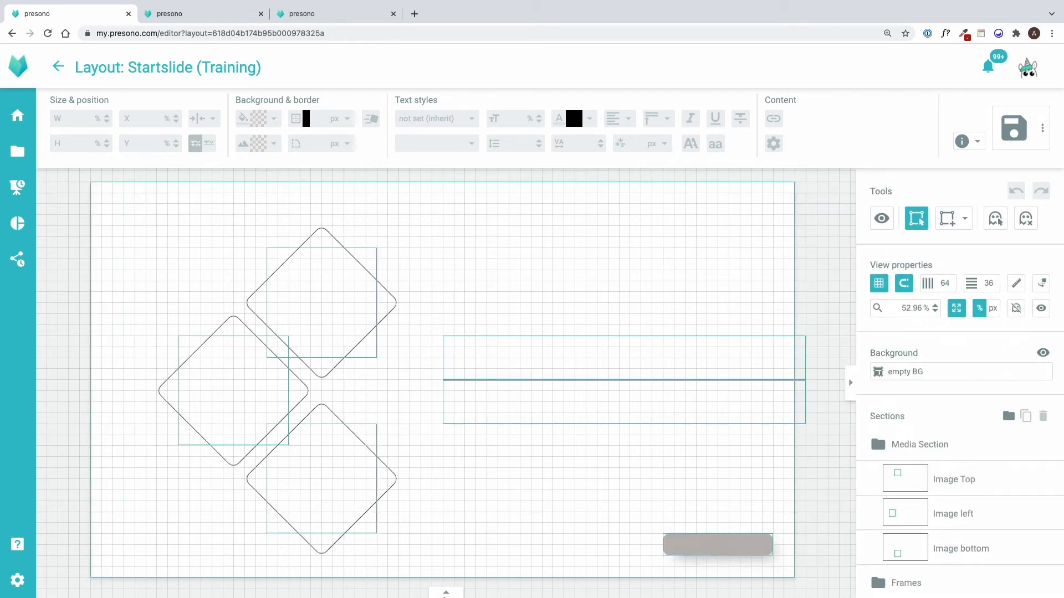
{"action": "left_click", "coordinate": [446, 592]}
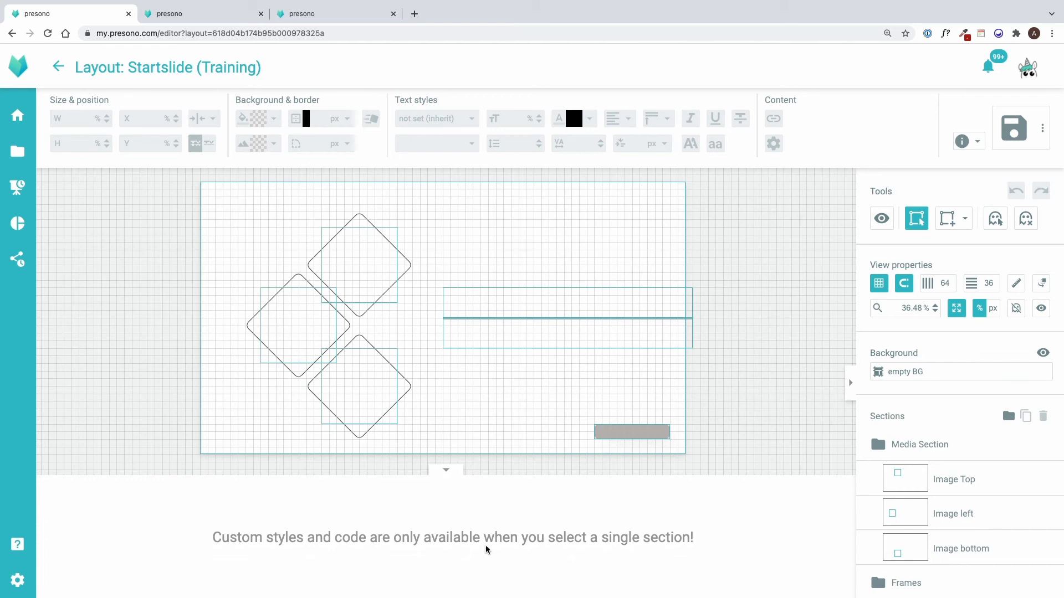
{"action": "left_click", "coordinate": [880, 483]}
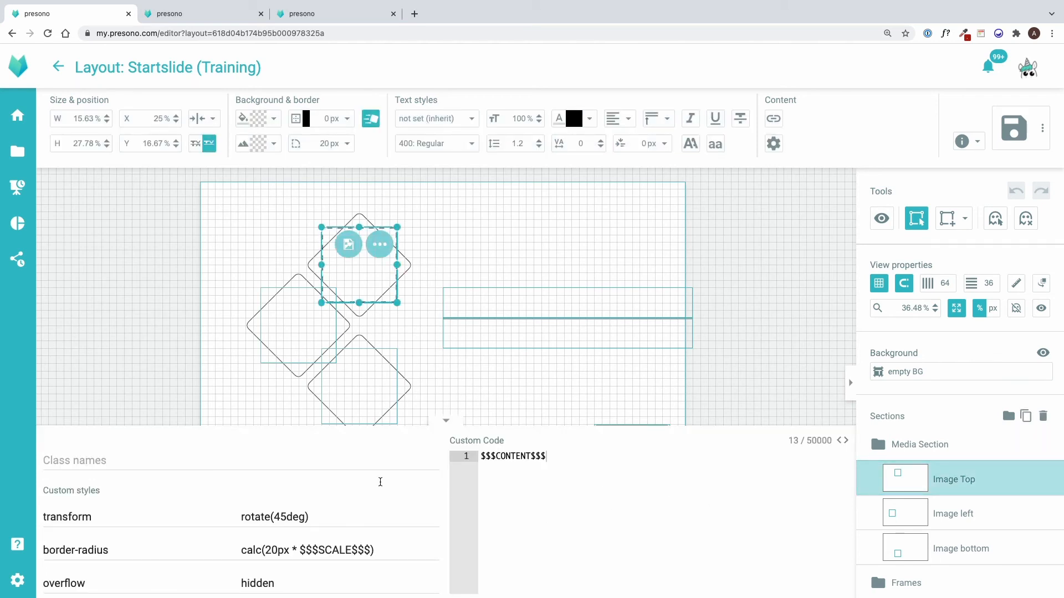
{"action": "left_click", "coordinate": [144, 459]}
{"action": "type", "text": "hoverElement"}
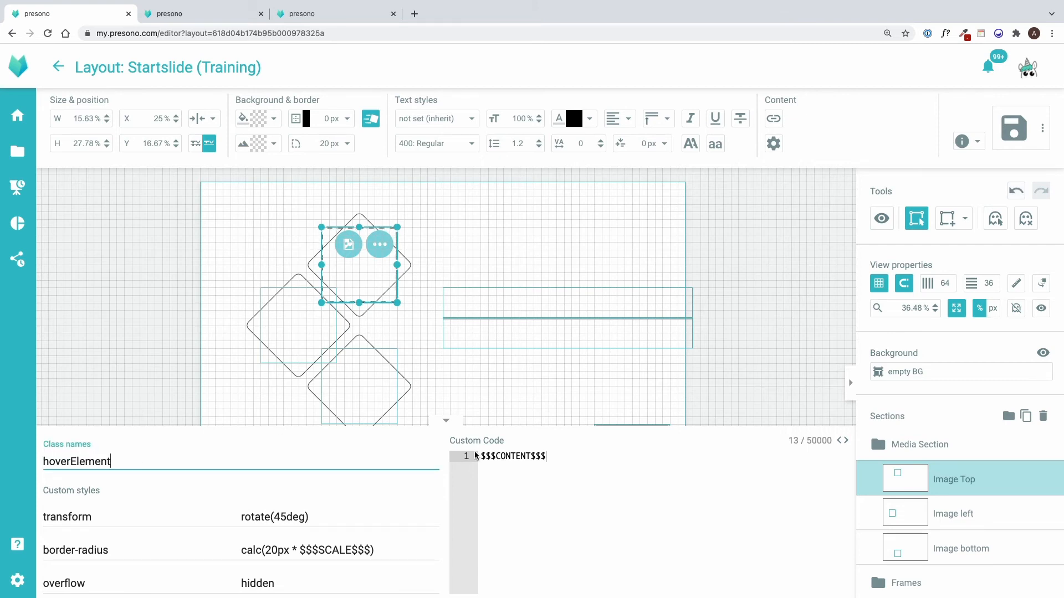
Assign the class name hoverElement to the Image left and Image bottom sections and save the layout.
{"action": "left_click", "coordinate": [917, 521]}
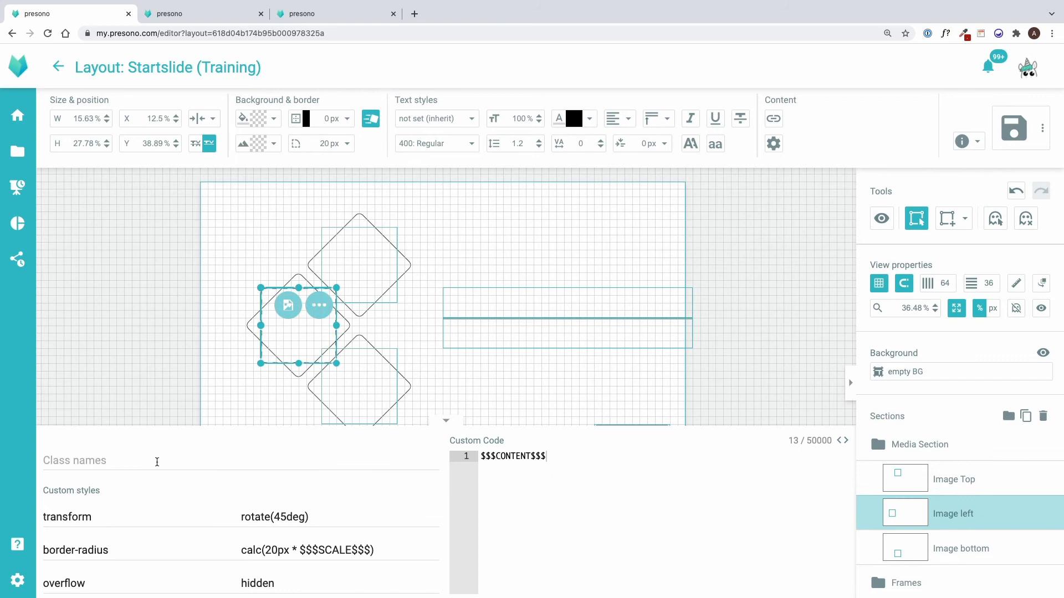
{"action": "left_click", "coordinate": [156, 461]}
{"action": "key", "text": "ctrl+v"}
{"action": "left_click", "coordinate": [388, 385]}
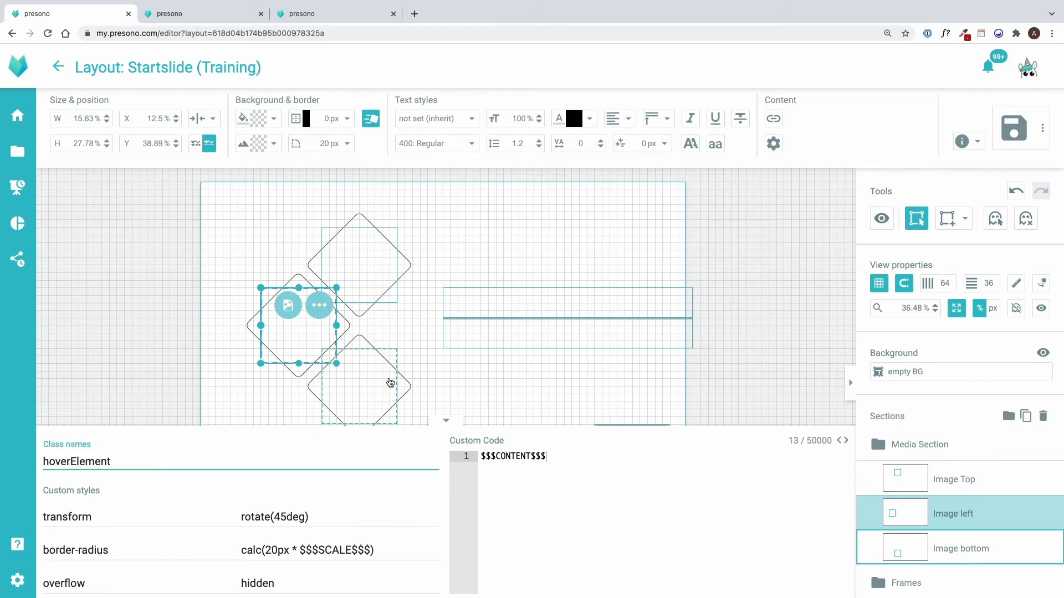
{"action": "left_click", "coordinate": [156, 458]}
{"action": "key", "text": "ctrl+v"}
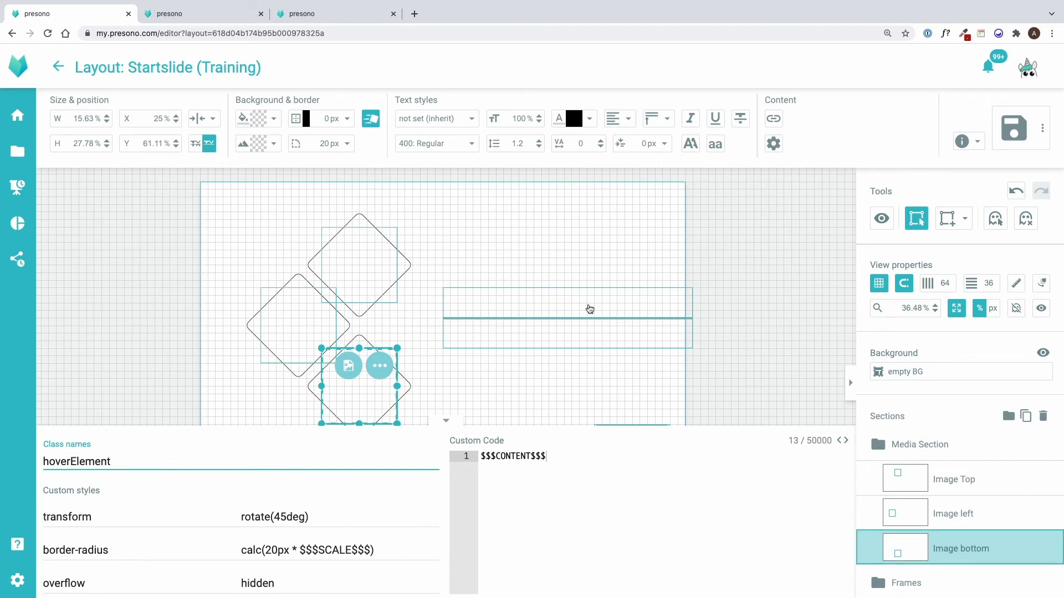
{"action": "left_click", "coordinate": [1010, 134]}
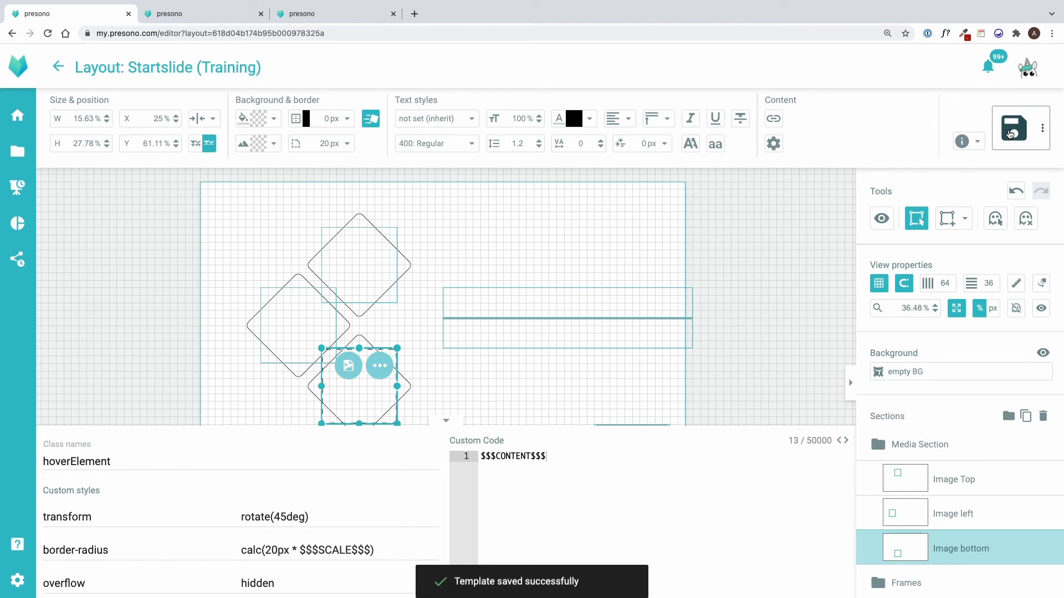
Reload the Training Slide, preview the grayscale hover effect on its images, and reload the training template slide for comparison.
{"action": "left_click", "coordinate": [227, 16]}
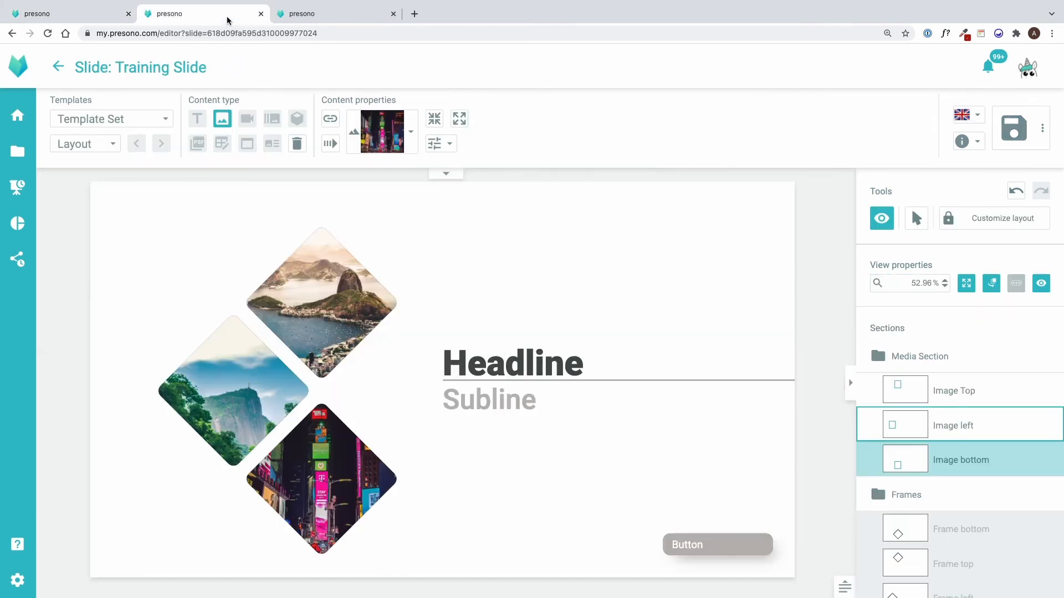
{"action": "key", "text": "super+r"}
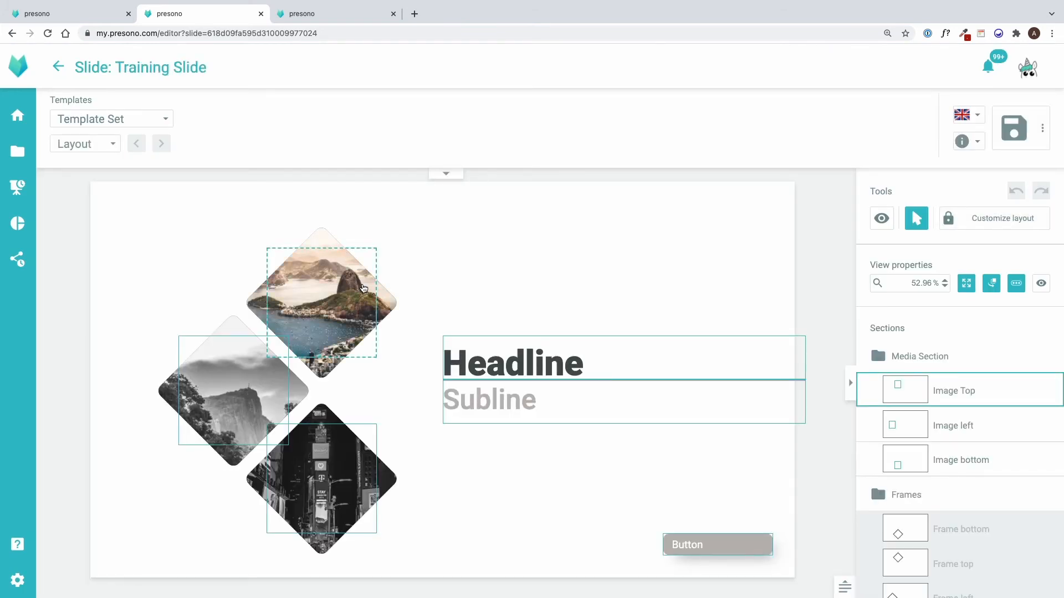
{"action": "left_click", "coordinate": [875, 224]}
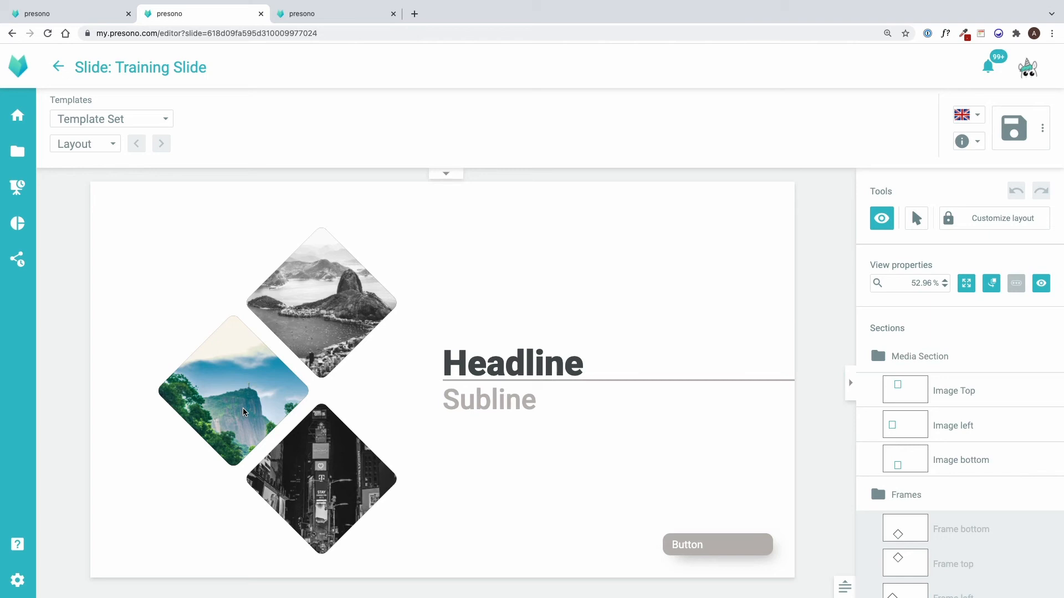
{"action": "left_click", "coordinate": [307, 20]}
{"action": "key", "text": "super+r"}
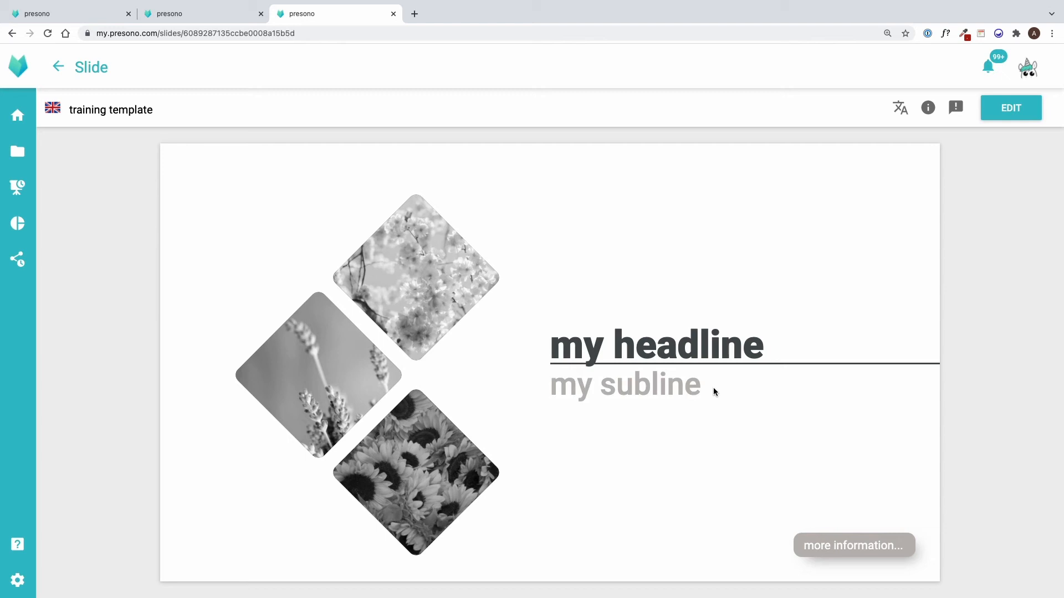
Return to the Training template set's custom styles and add a new style named Text Animation.
{"action": "left_click", "coordinate": [85, 13]}
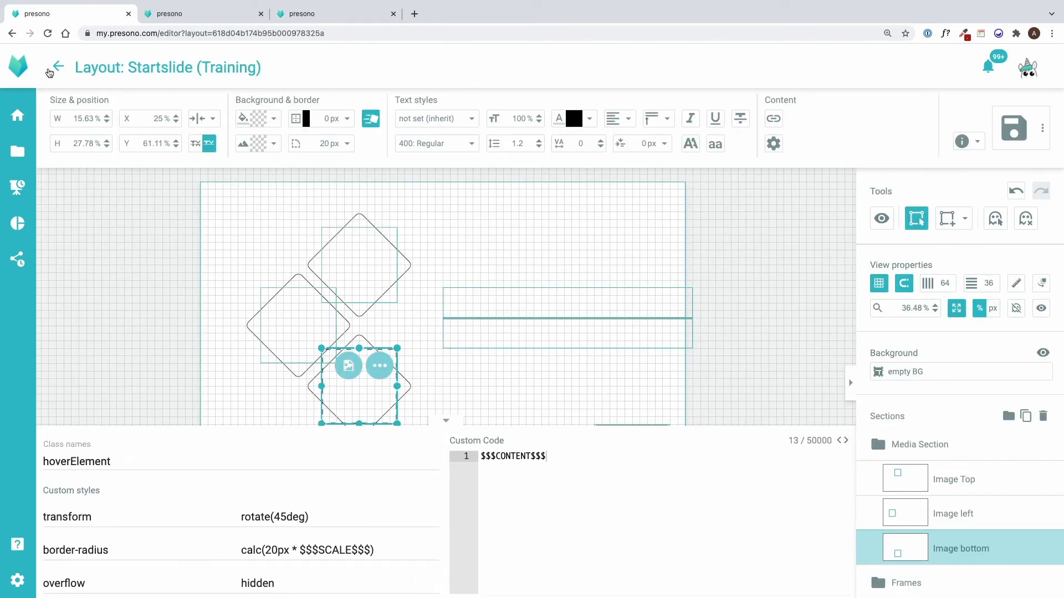
{"action": "left_click", "coordinate": [56, 68]}
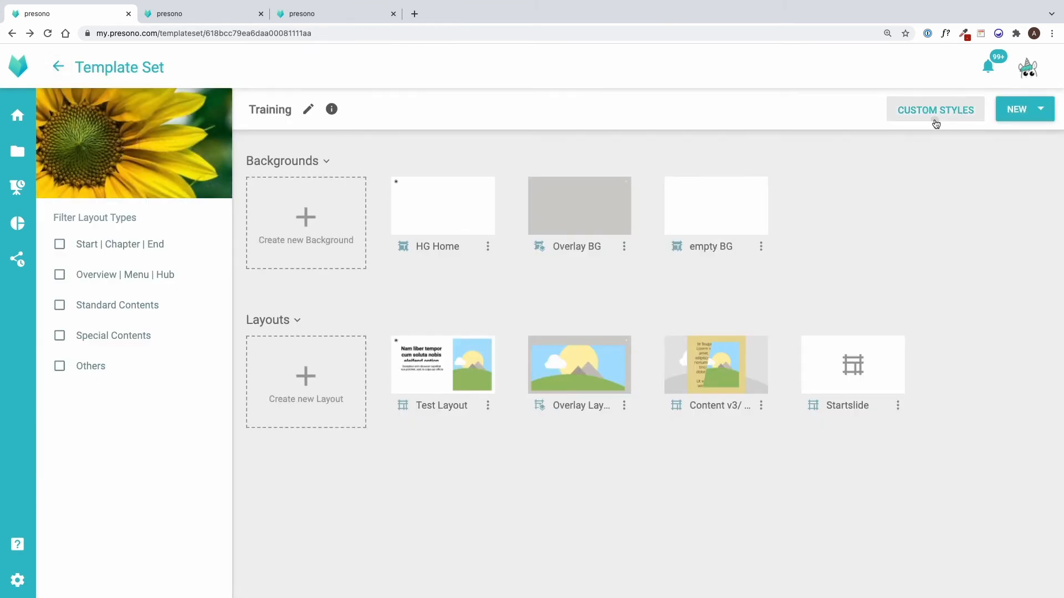
{"action": "left_click", "coordinate": [933, 114]}
{"action": "left_click", "coordinate": [864, 139]}
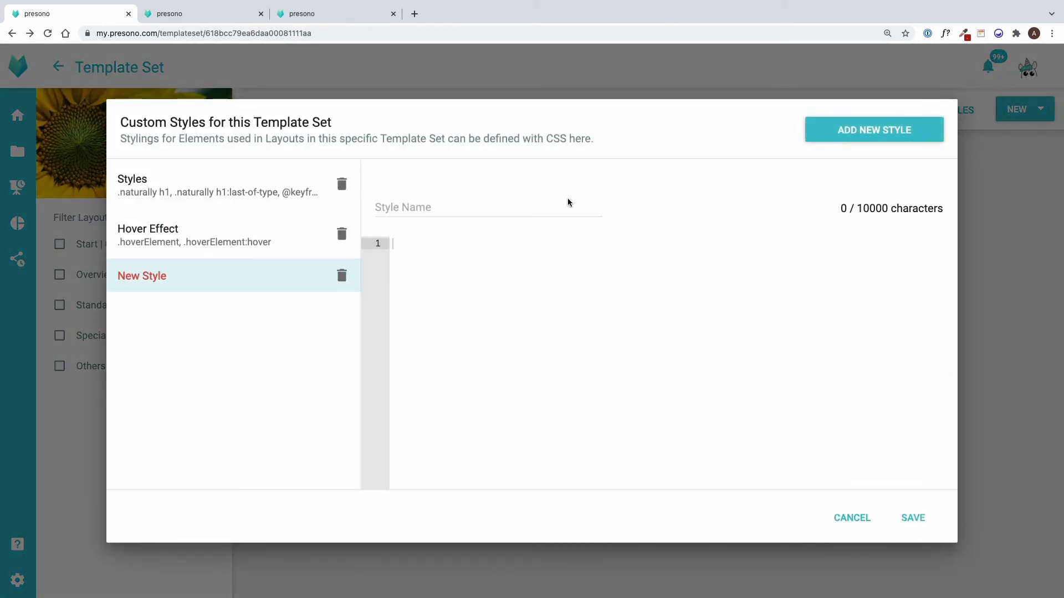
{"action": "left_click", "coordinate": [472, 202]}
{"action": "type", "text": "Text Animation"}
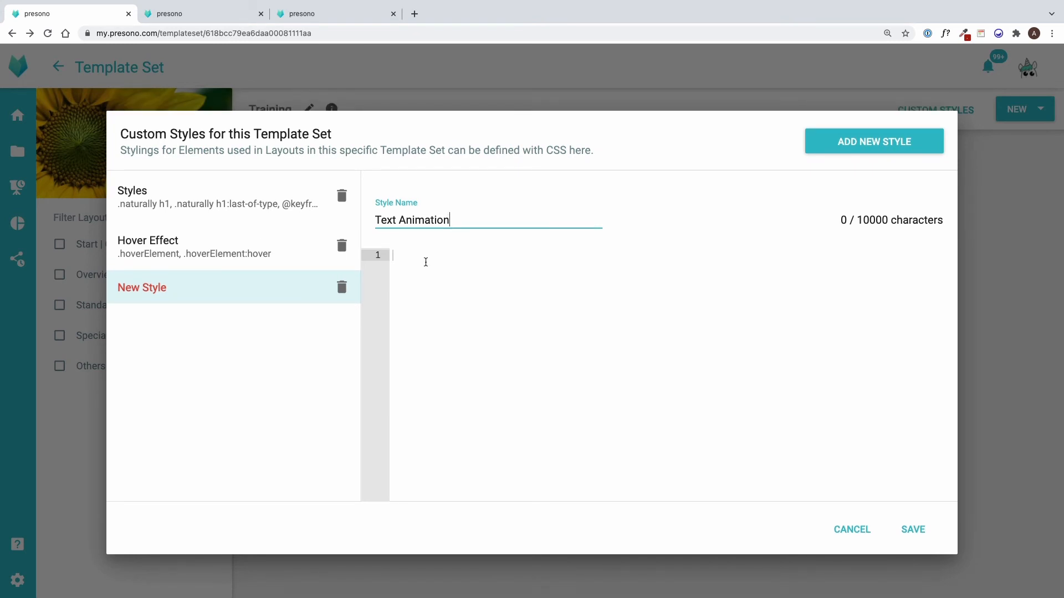
{"action": "left_click", "coordinate": [420, 258]}
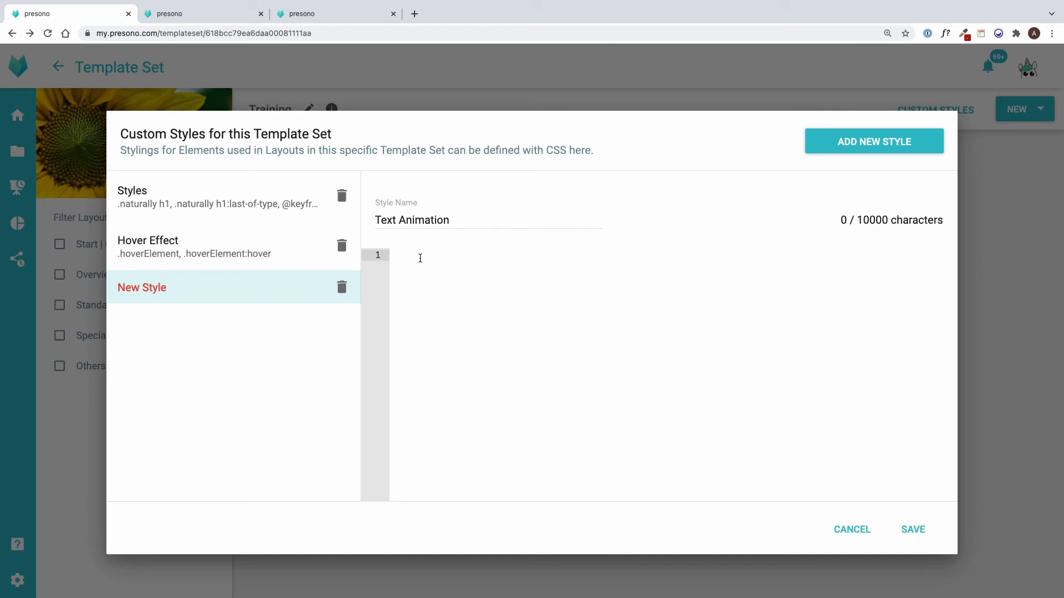
{"action": "type", "text": "@"}
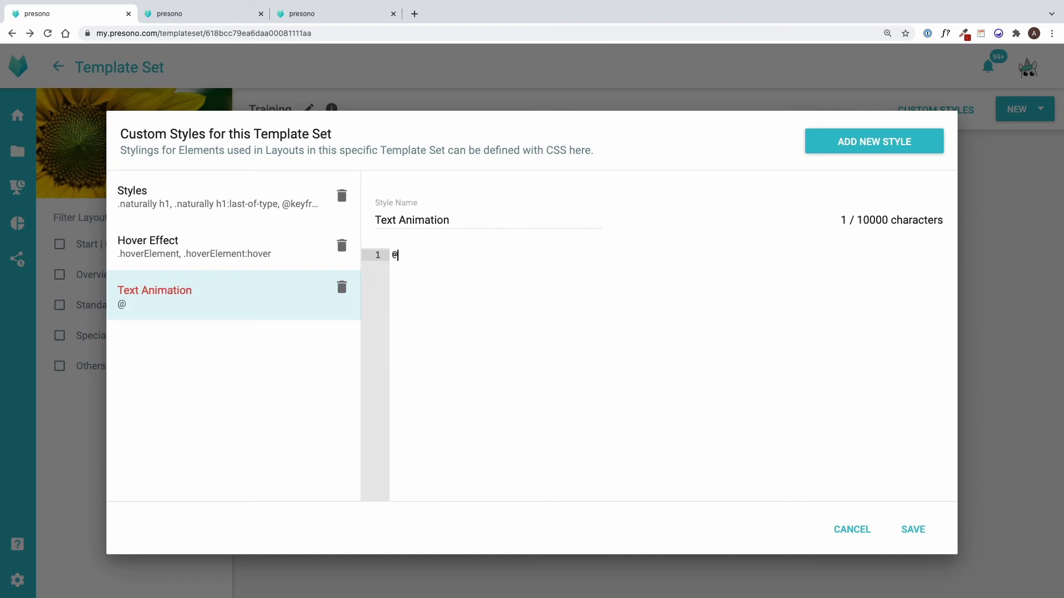
{"action": "type", "text": "keyframes"}
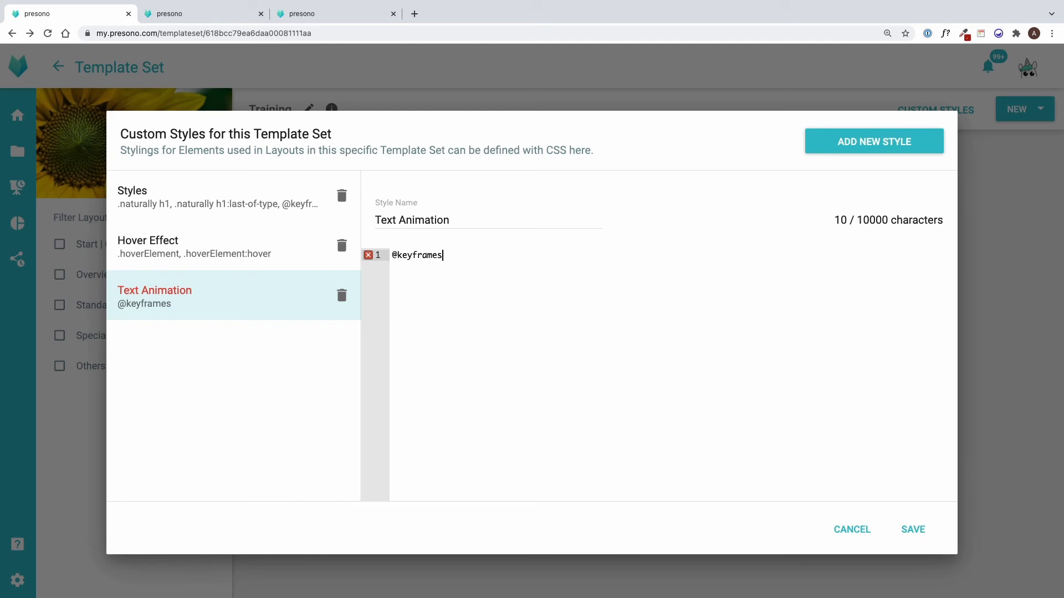
{"action": "type", "text": "Training_move"}
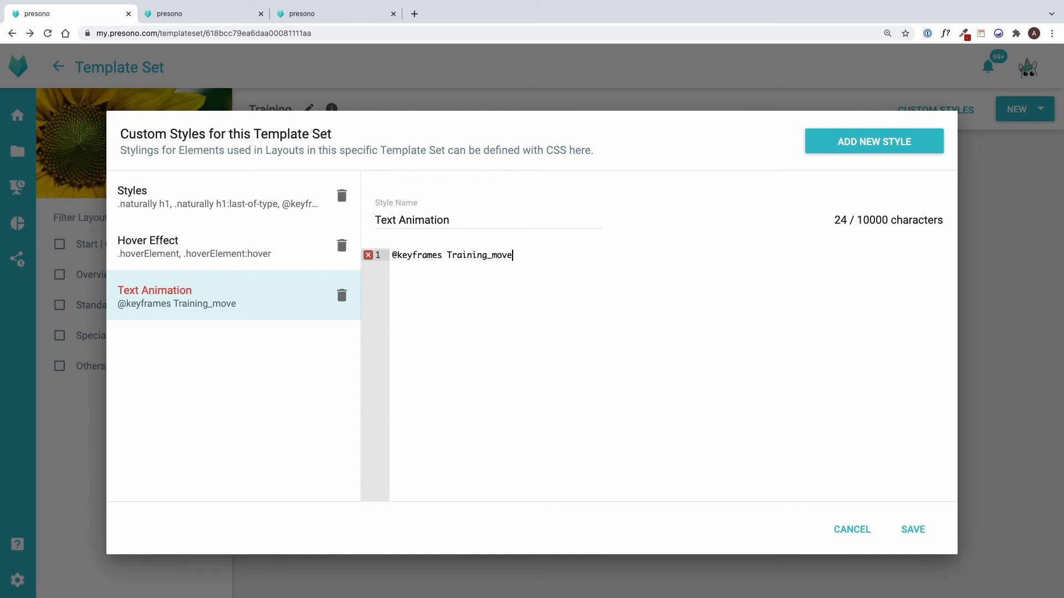
{"action": "type", "text": "InTop {"}
{"action": "key", "text": "Return"}
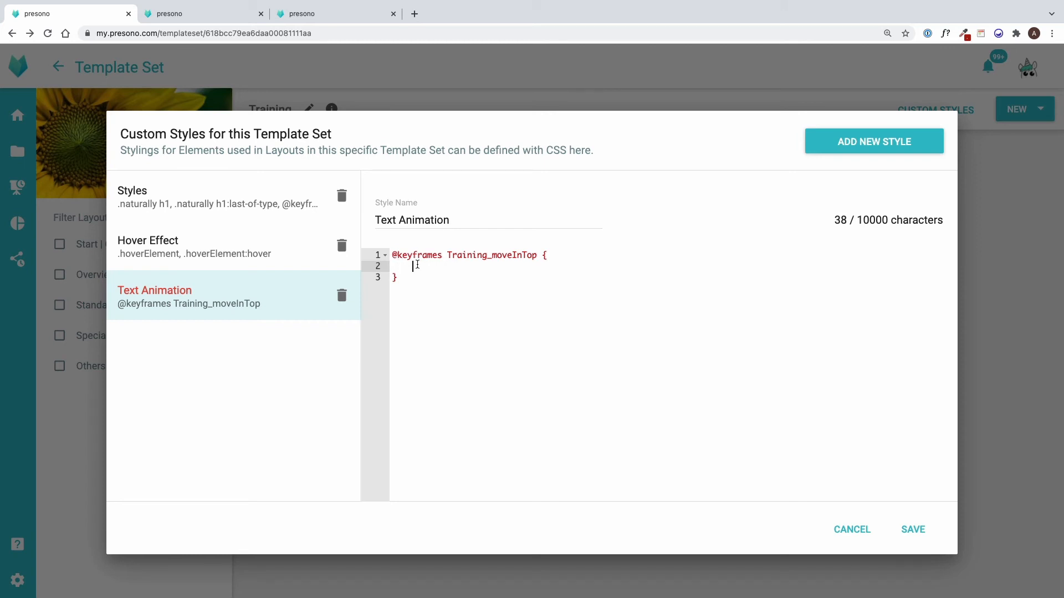
Add a 0% keyframe with transform: translateY(-105%); to the Training_moveInTop keyframes.
{"action": "type", "text": "0%"}
{"action": "type", "text": " {"}
{"action": "key", "text": "BackSpace"}
{"action": "type", "text": "{"}
{"action": "key", "text": "Return"}
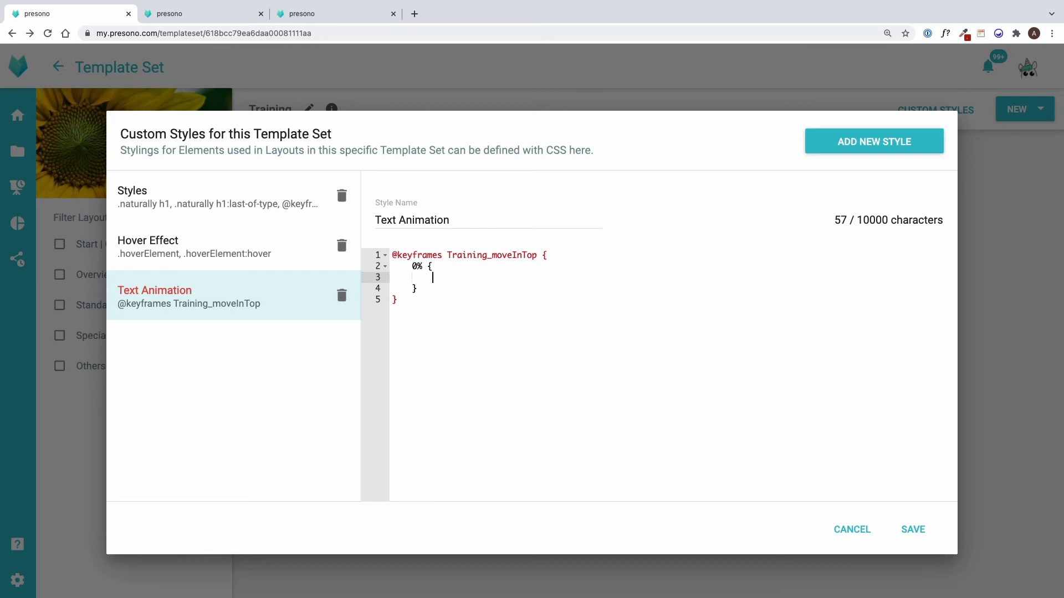
{"action": "type", "text": "transform: translateY("}
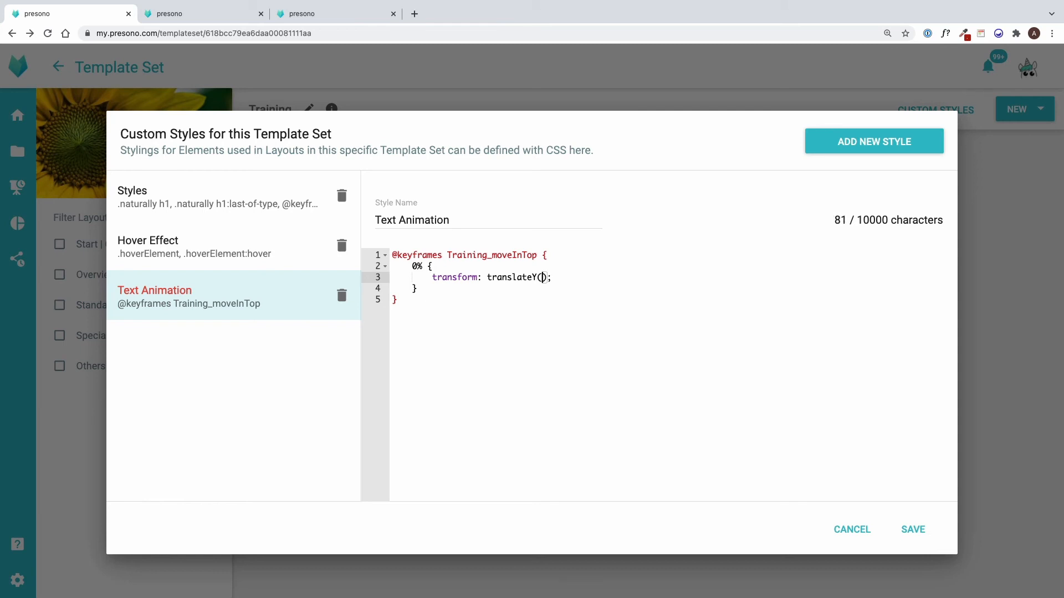
{"action": "type", "text": "-105%"}
{"action": "left_click", "coordinate": [421, 289]}
Below the 0% block, add a 100% keyframe with transform: translateY(0%);, separated by a blank line.
{"action": "key", "text": "Return"}
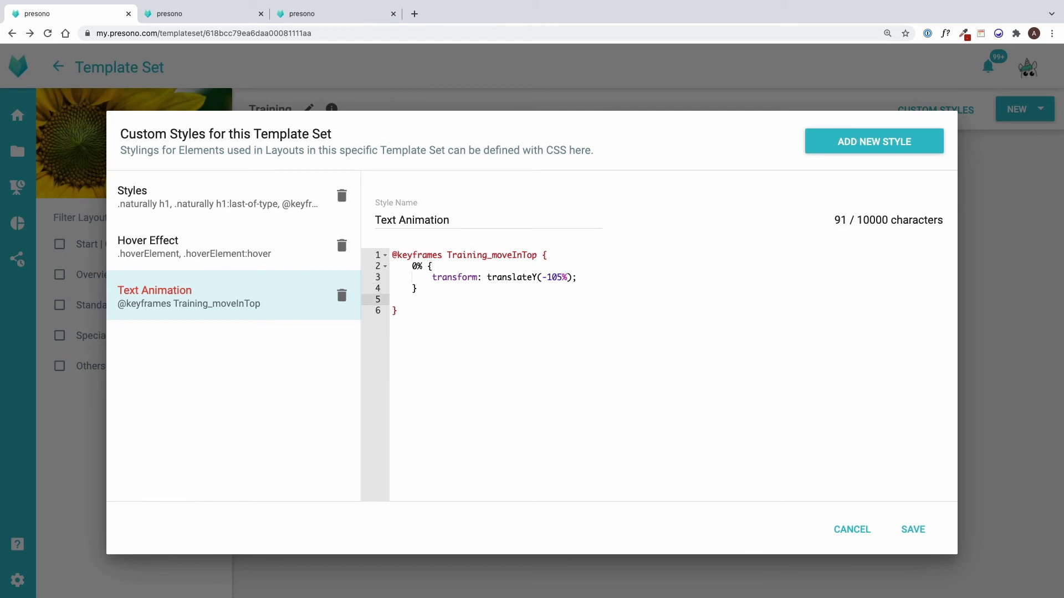
{"action": "key", "text": "Return"}
{"action": "type", "text": "100%"}
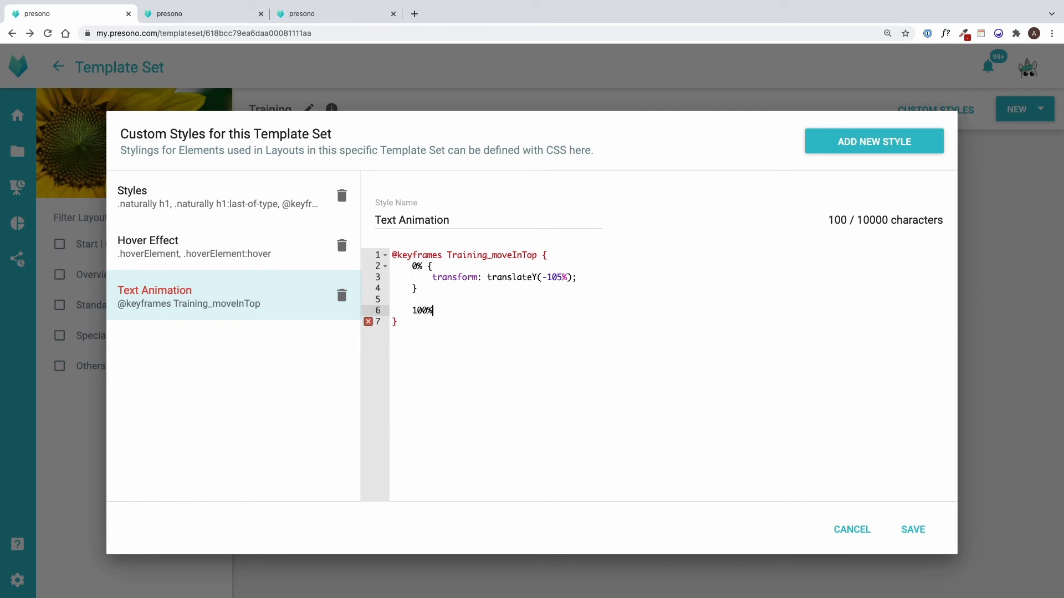
{"action": "type", "text": " {"}
{"action": "key", "text": "Return"}
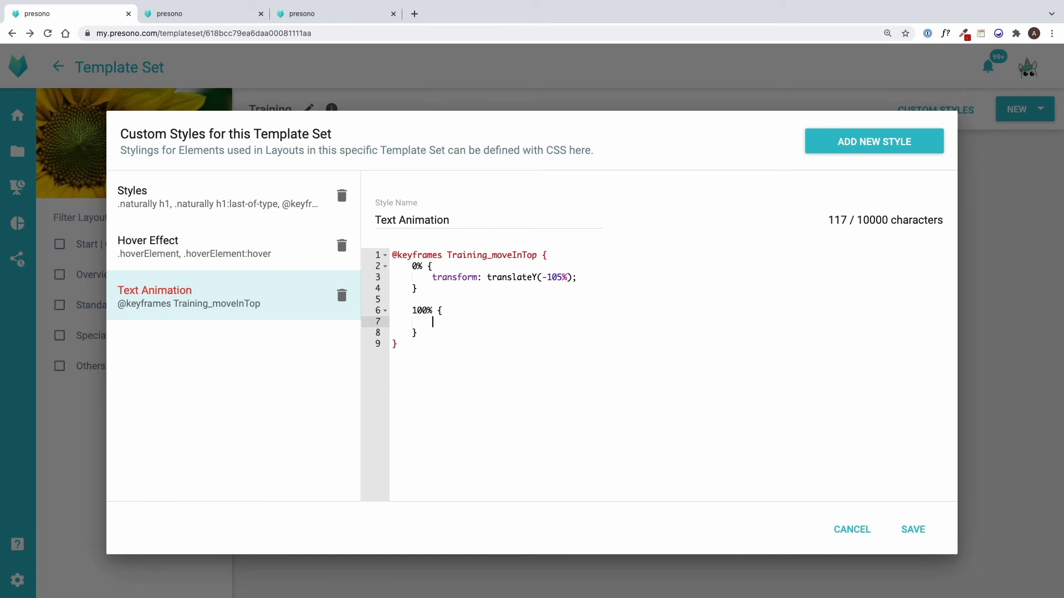
{"action": "type", "text": "transform"}
{"action": "type", "text": ": transla"}
{"action": "type", "text": "teY"}
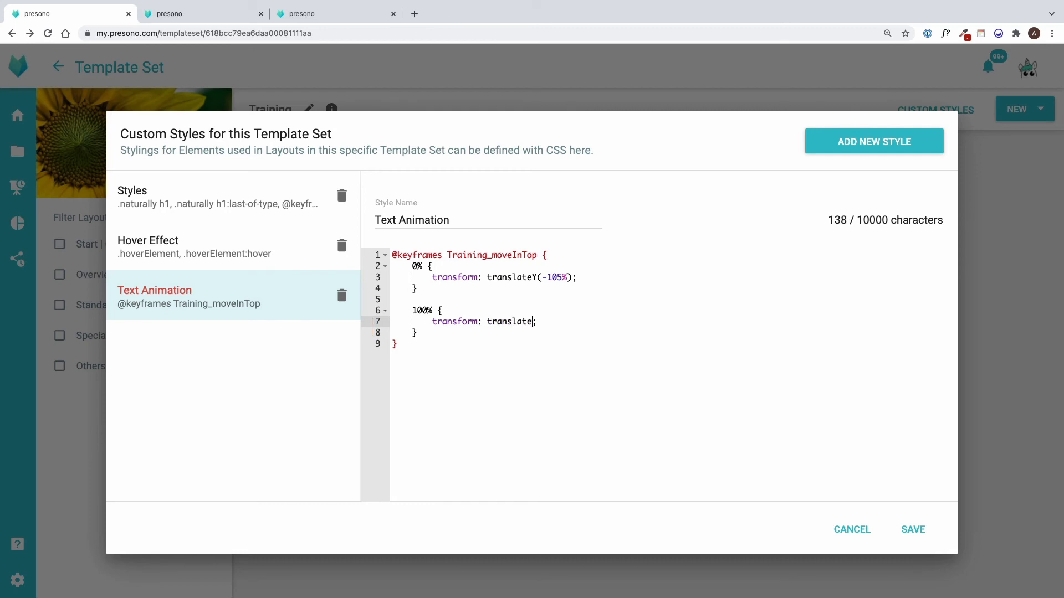
{"action": "type", "text": "(0%)"}
Add an empty class rule .Training_moveInTop below the keyframes rule, separated by a blank line.
{"action": "left_click", "coordinate": [402, 345]}
{"action": "key", "text": "Return"}
{"action": "key", "text": "Return"}
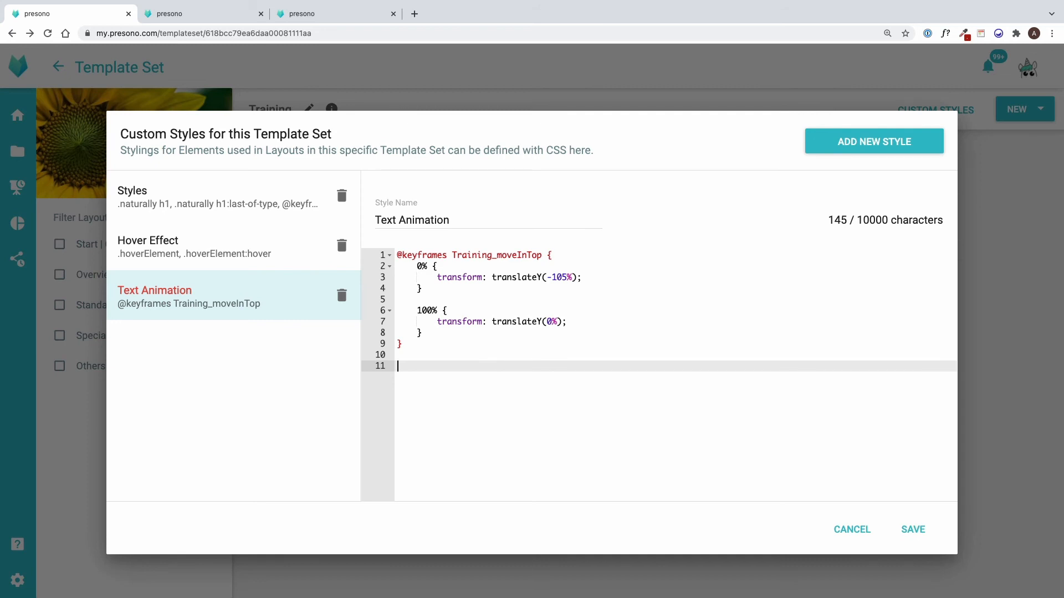
{"action": "type", "text": ".Training_move"}
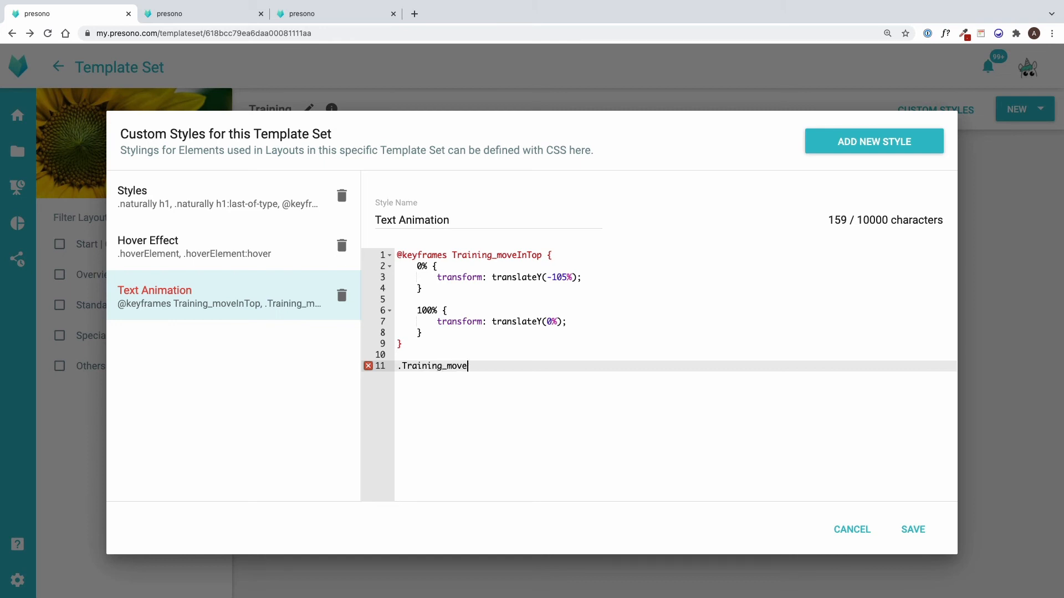
{"action": "type", "text": "InTop {"}
{"action": "key", "text": "Return"}
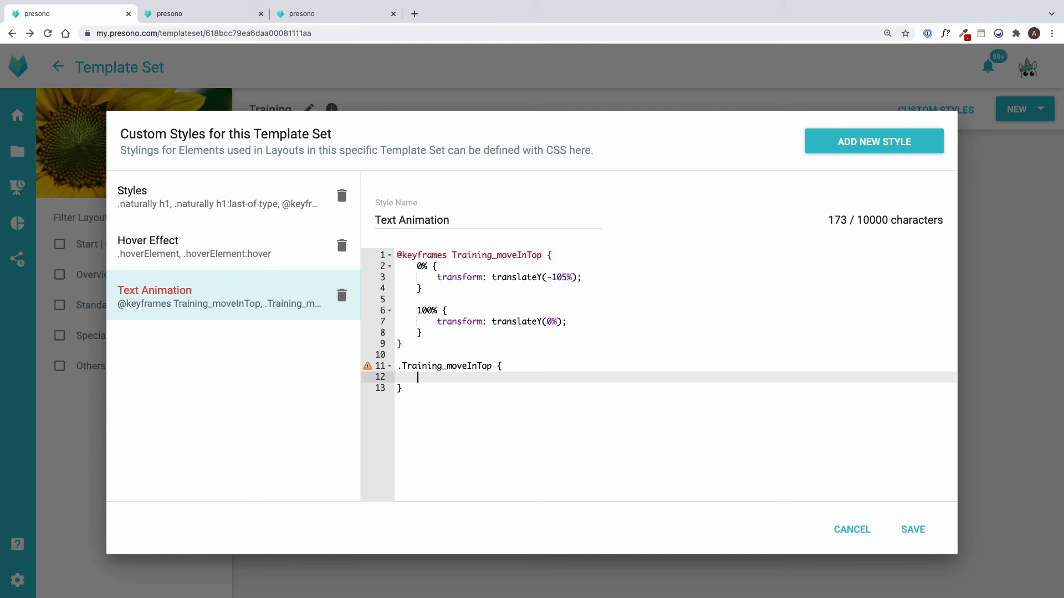
Give the .Training_moveInTop rule the line animation:Training_moveInTop 1s 1s forwards;, reusing the copied class name.
{"action": "type", "text": "animation:;"}
{"action": "left_click_drag", "start_coordinate": [492, 366], "coordinate": [407, 371]}
{"action": "key", "text": "ctrl+c"}
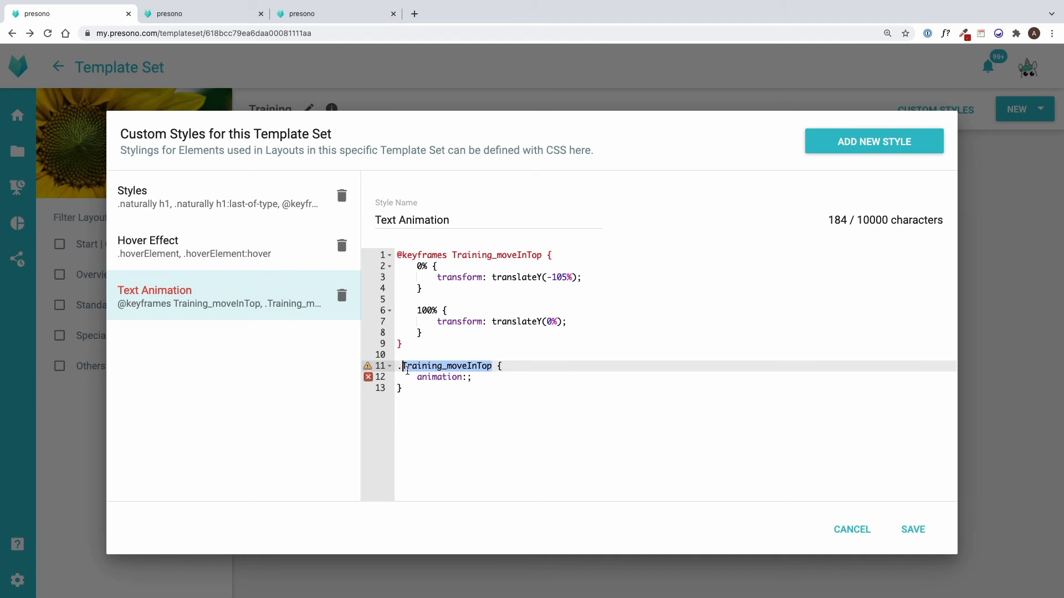
{"action": "left_click", "coordinate": [468, 377]}
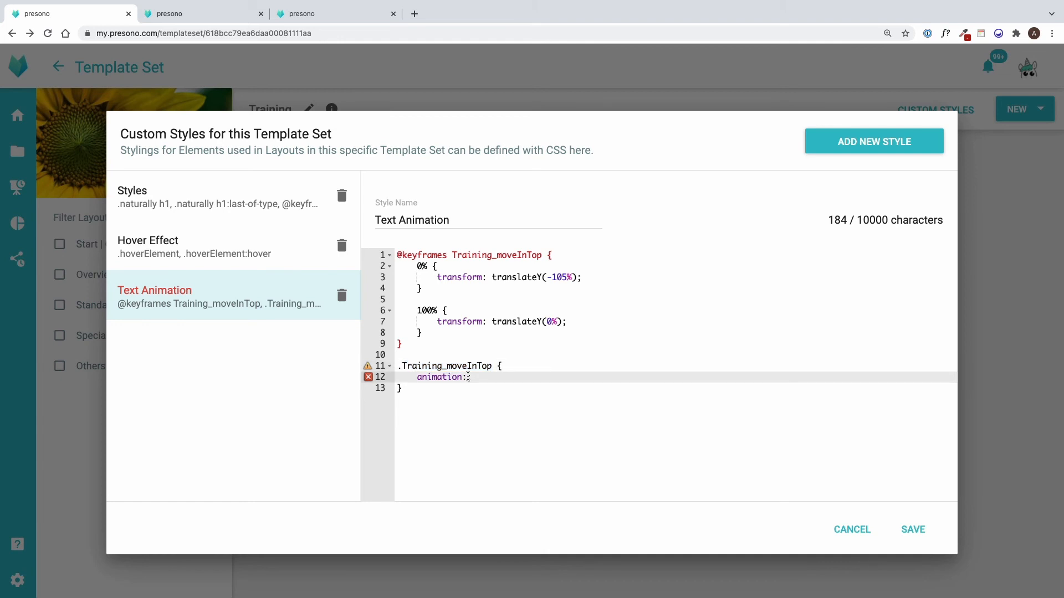
{"action": "key", "text": "ctrl+v"}
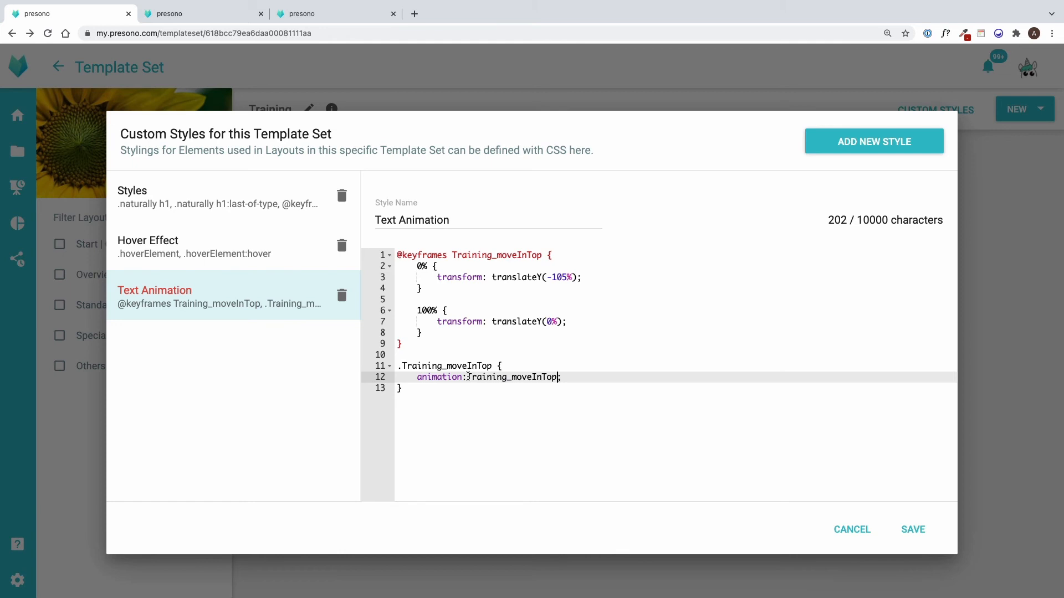
{"action": "type", "text": "1s 1s forwards"}
Copy transform: translateY(-105%); from the 0% keyframe to above the animation line in .Training_moveInTop and save the style.
{"action": "key", "text": "Return"}
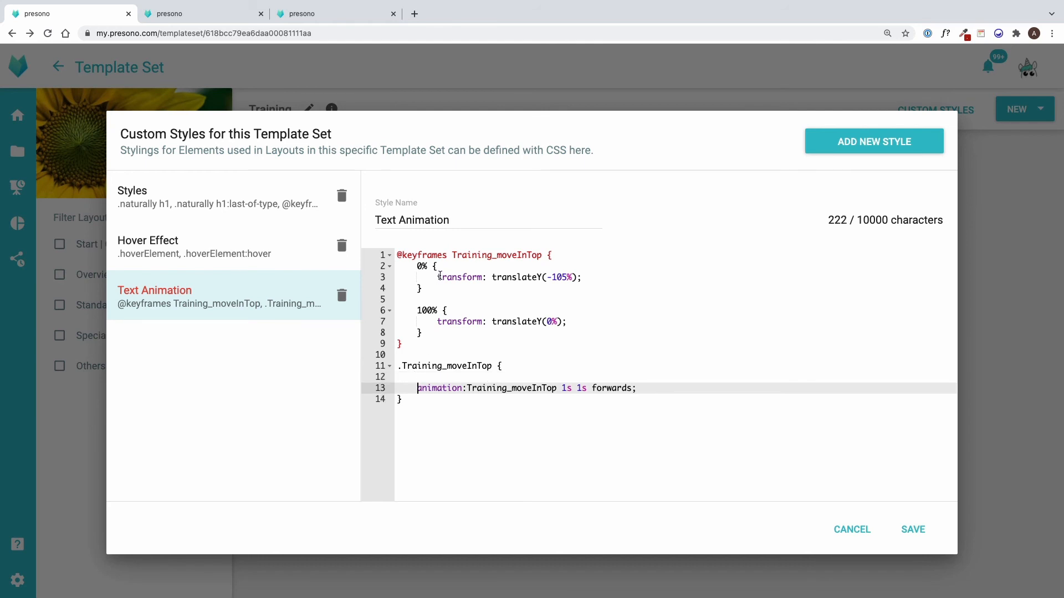
{"action": "left_click_drag", "start_coordinate": [438, 275], "coordinate": [575, 276]}
{"action": "key", "text": "ctrl+c"}
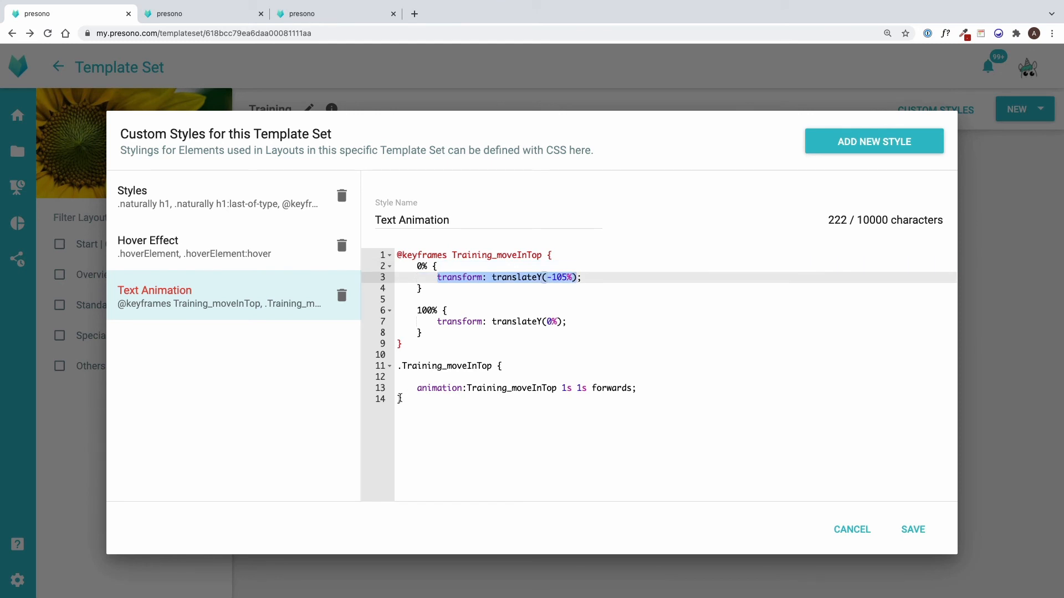
{"action": "left_click", "coordinate": [418, 377]}
{"action": "key", "text": "ctrl+v"}
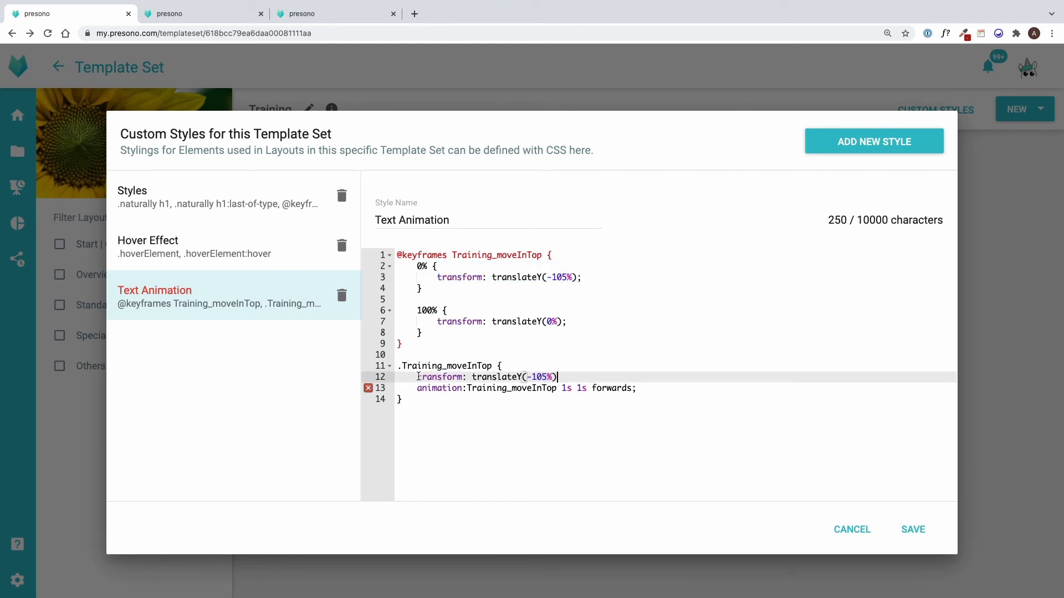
{"action": "type", "text": ";"}
{"action": "left_click", "coordinate": [914, 524]}
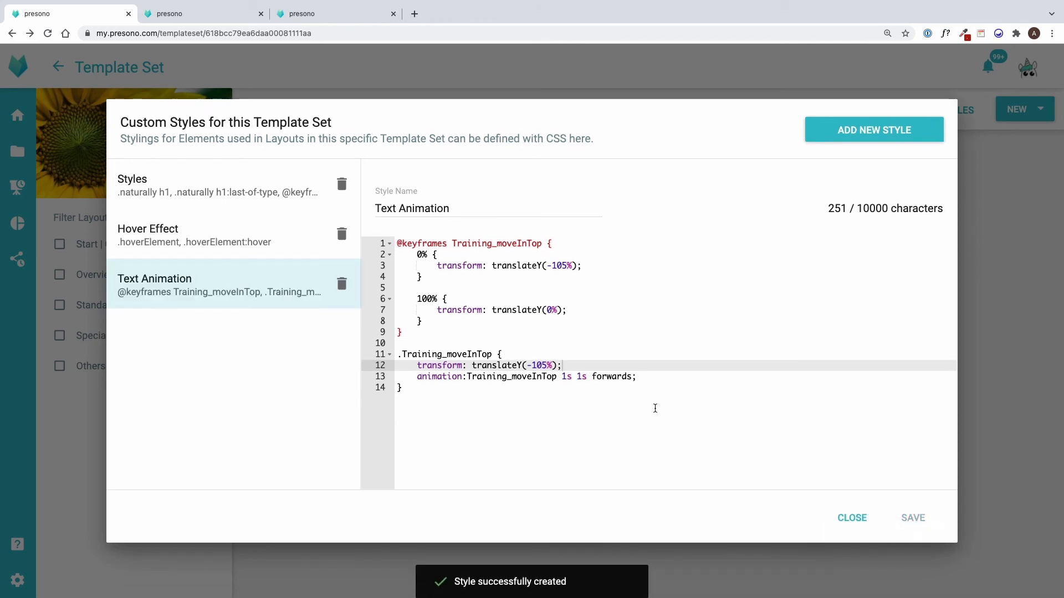
Copy the class name Training_moveInTop, without its dot, from the style code and close the custom styles.
{"action": "left_click_drag", "start_coordinate": [491, 354], "coordinate": [401, 355]}
{"action": "key", "text": "ctrl+c"}
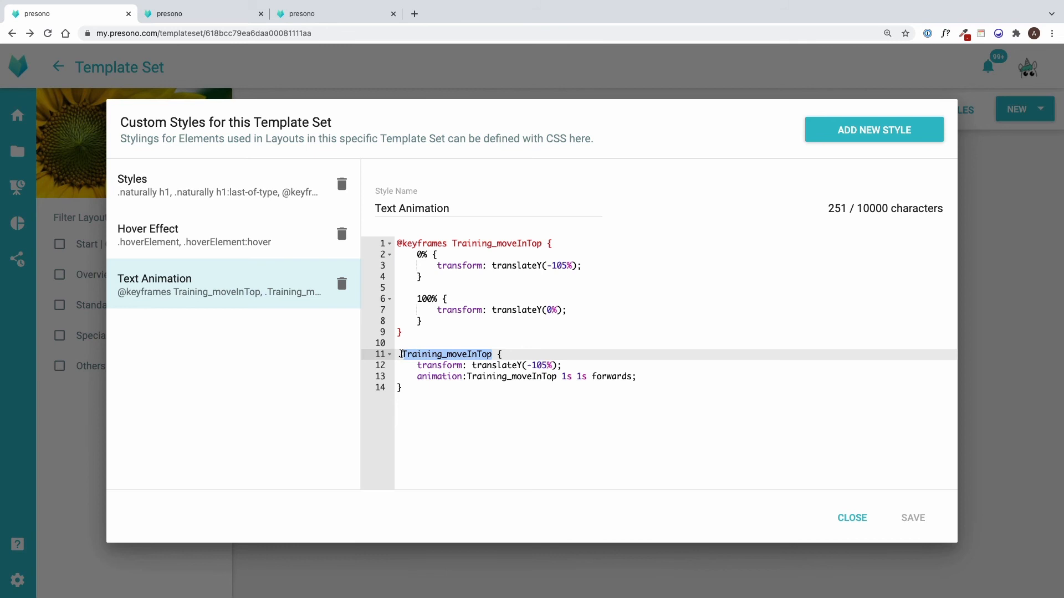
{"action": "left_click", "coordinate": [854, 518]}
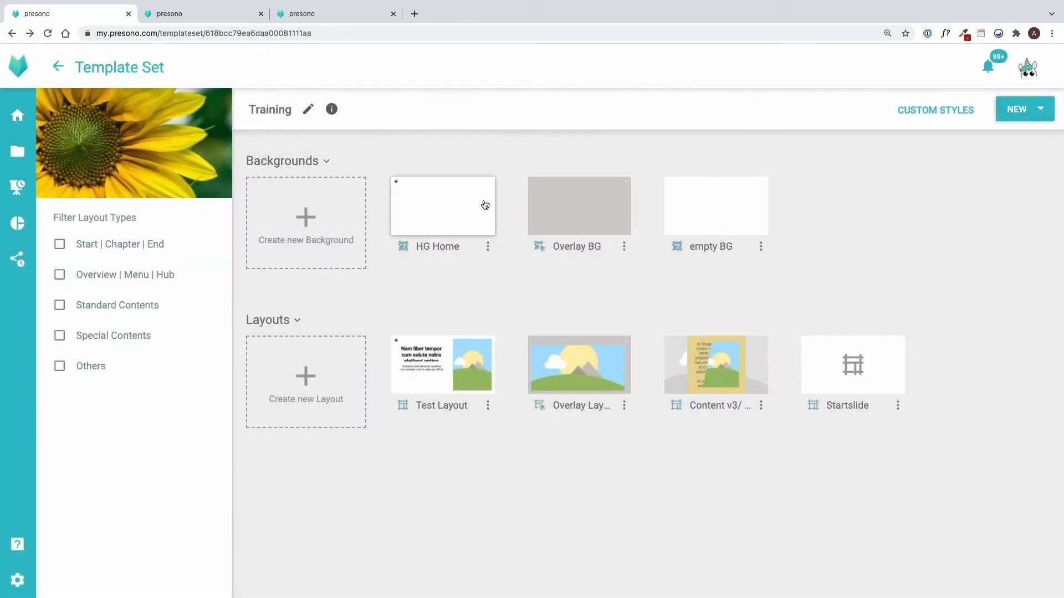
Open the Training set's Startslide layout for editing and expand its area for custom styles and code.
{"action": "left_click", "coordinate": [223, 19]}
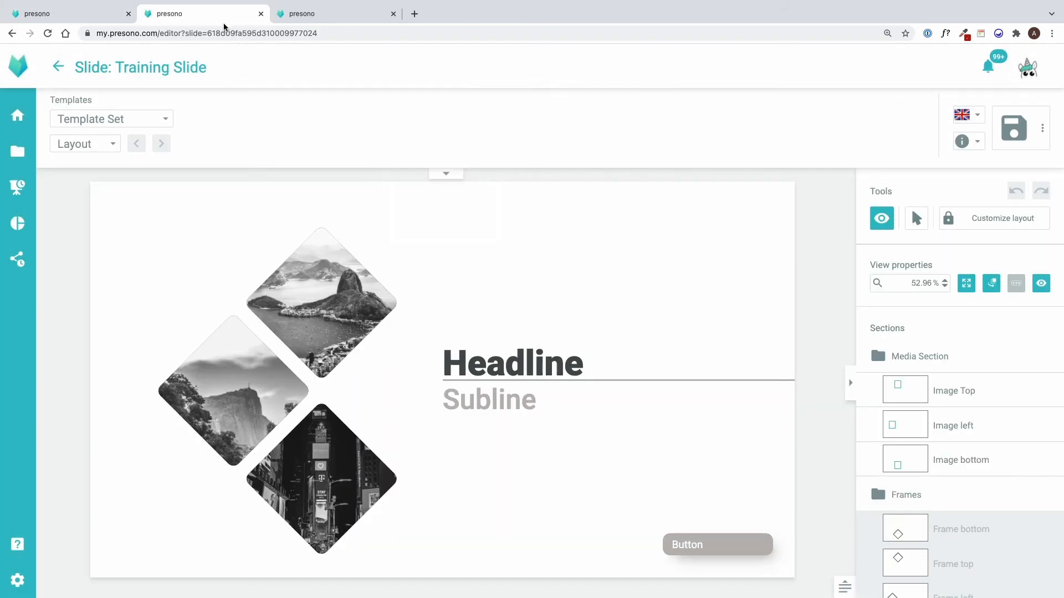
{"action": "left_click", "coordinate": [118, 16]}
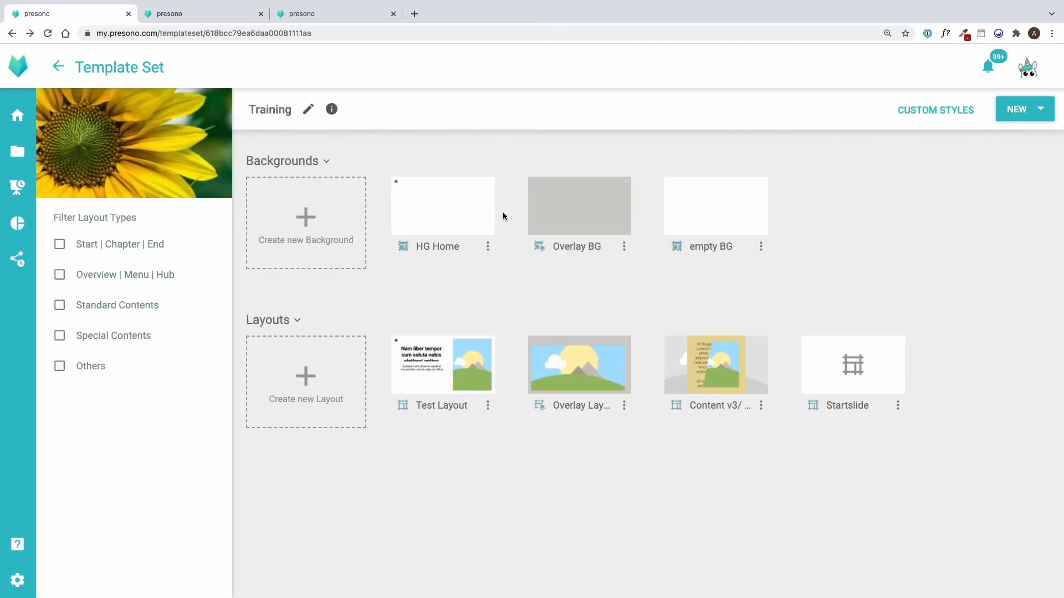
{"action": "left_click", "coordinate": [813, 364]}
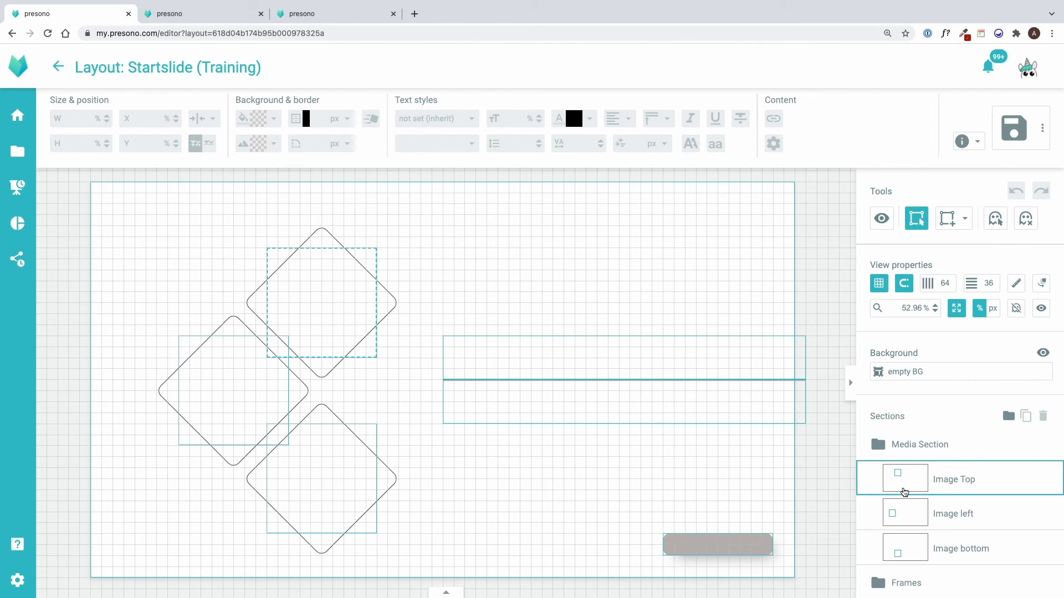
{"action": "left_click", "coordinate": [452, 593]}
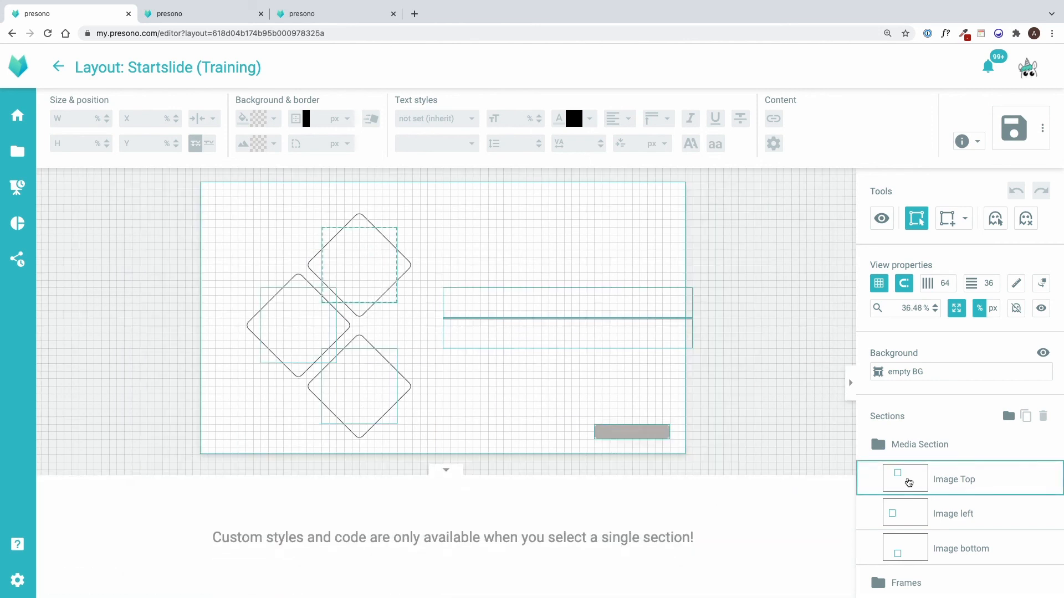
Assign the copied class name Training_moveInTop to the subline text section below the line and save the layout.
{"action": "left_click", "coordinate": [909, 480]}
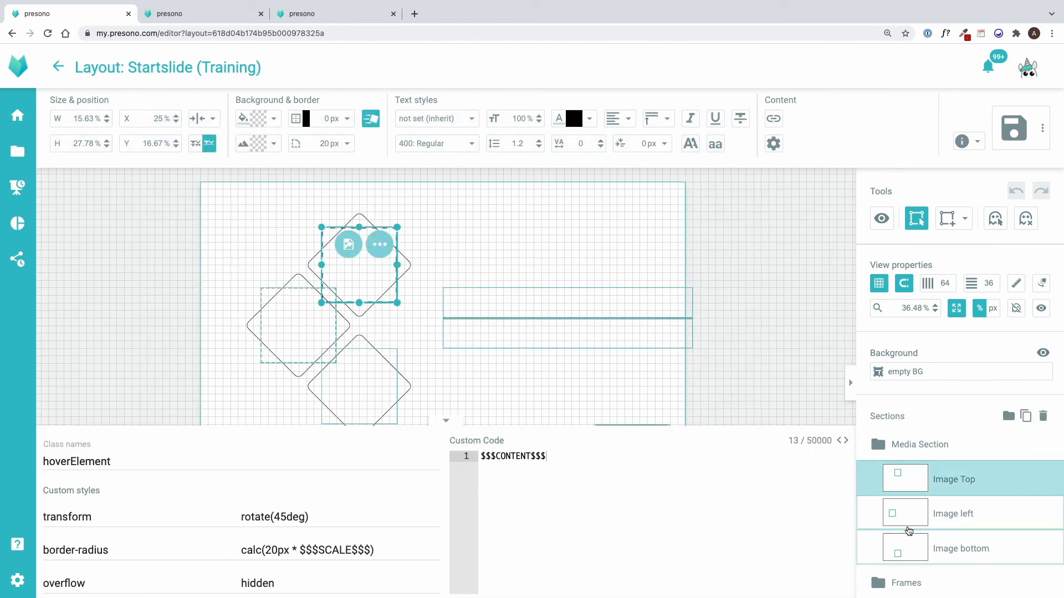
{"action": "scroll", "coordinate": [912, 551], "scroll_direction": "down", "scroll_amount": 2}
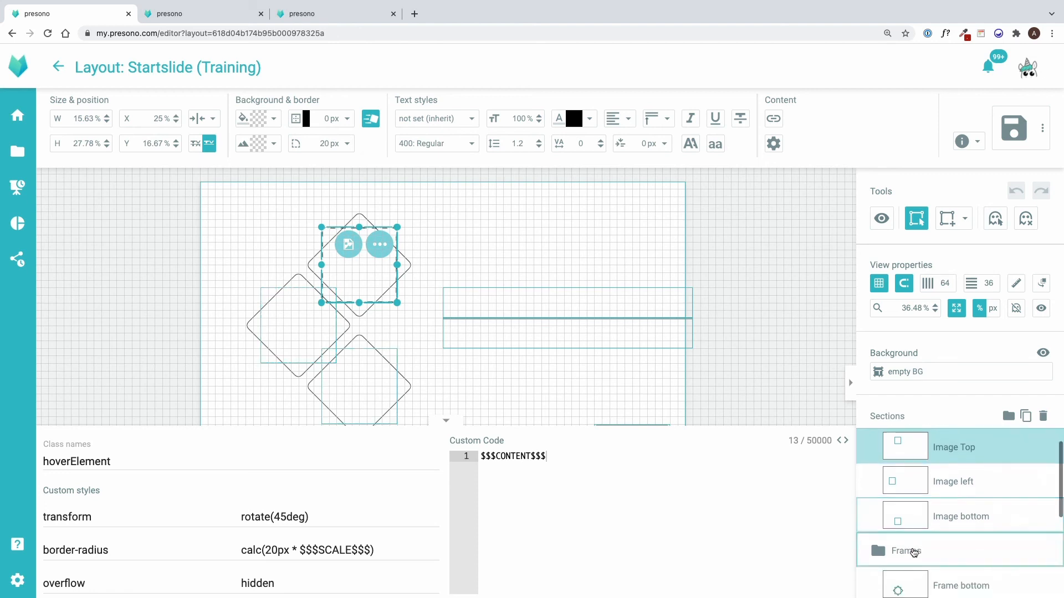
{"action": "scroll", "coordinate": [913, 553], "scroll_direction": "down", "scroll_amount": 1}
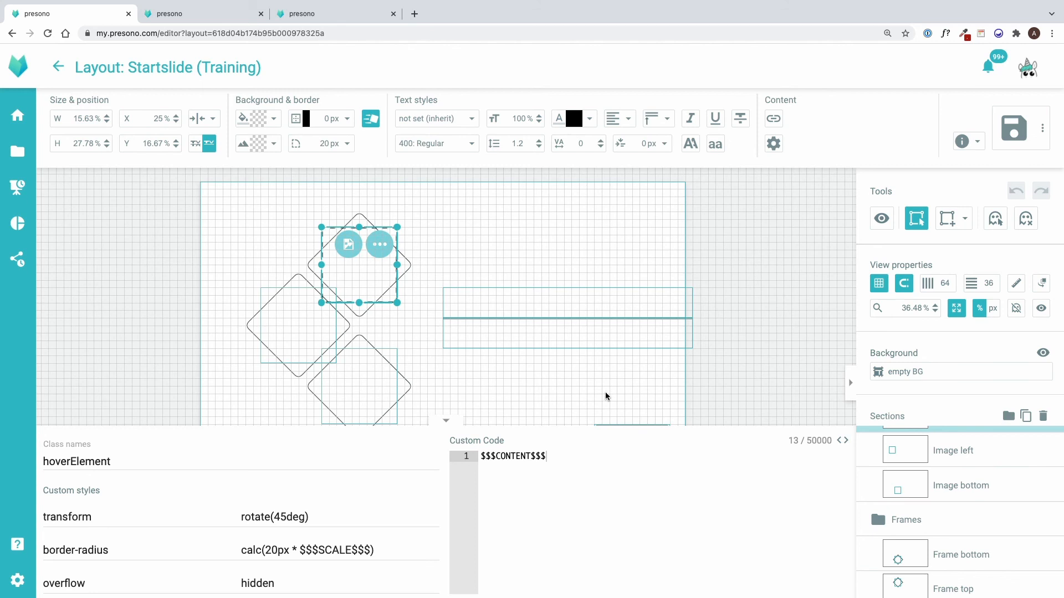
{"action": "left_click", "coordinate": [623, 340]}
{"action": "left_click", "coordinate": [229, 446]}
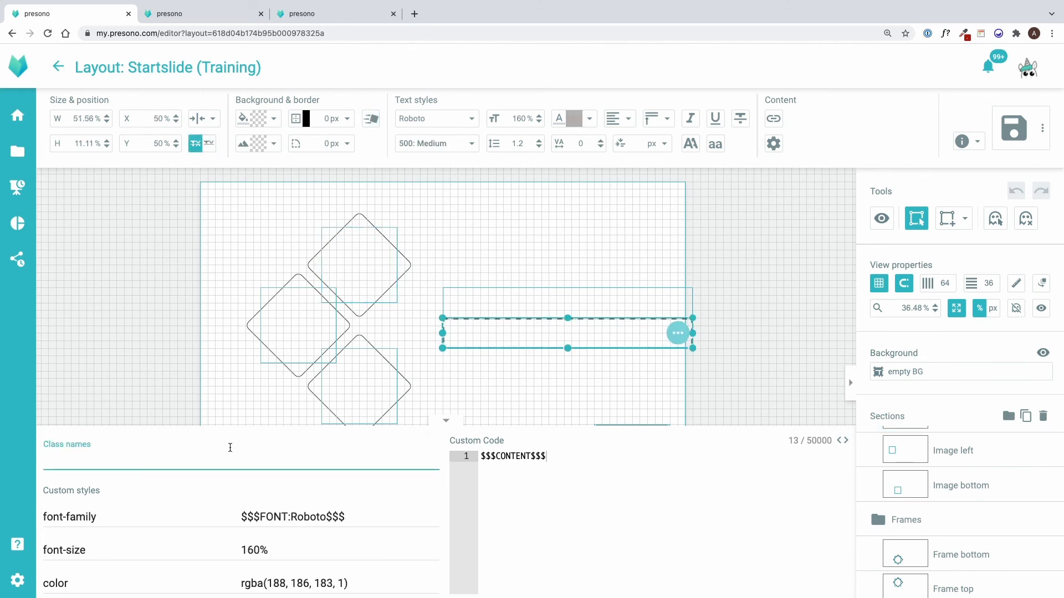
{"action": "key", "text": "ctrl+v"}
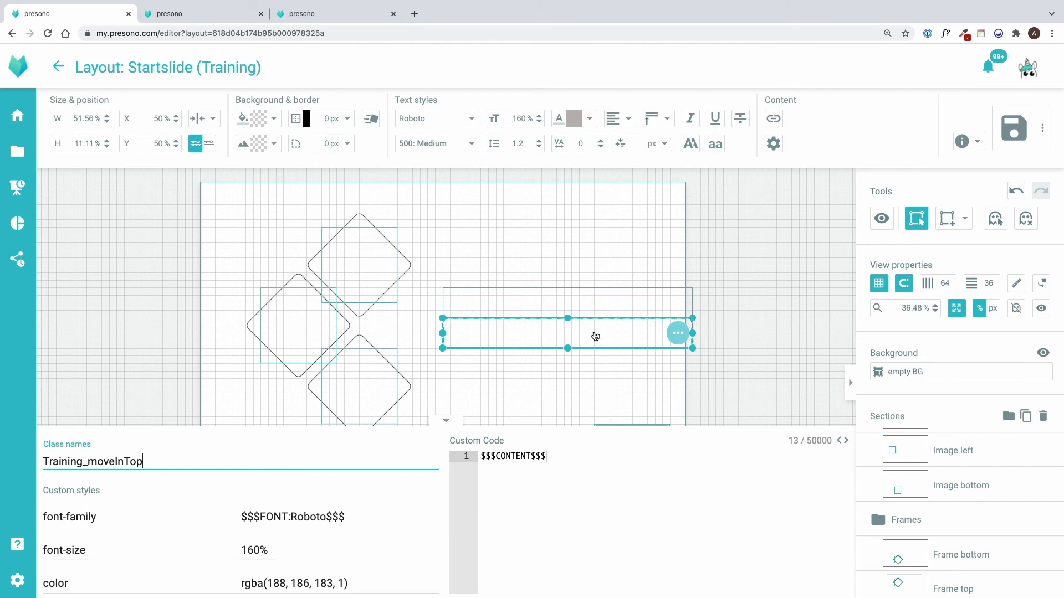
{"action": "left_click", "coordinate": [1013, 128]}
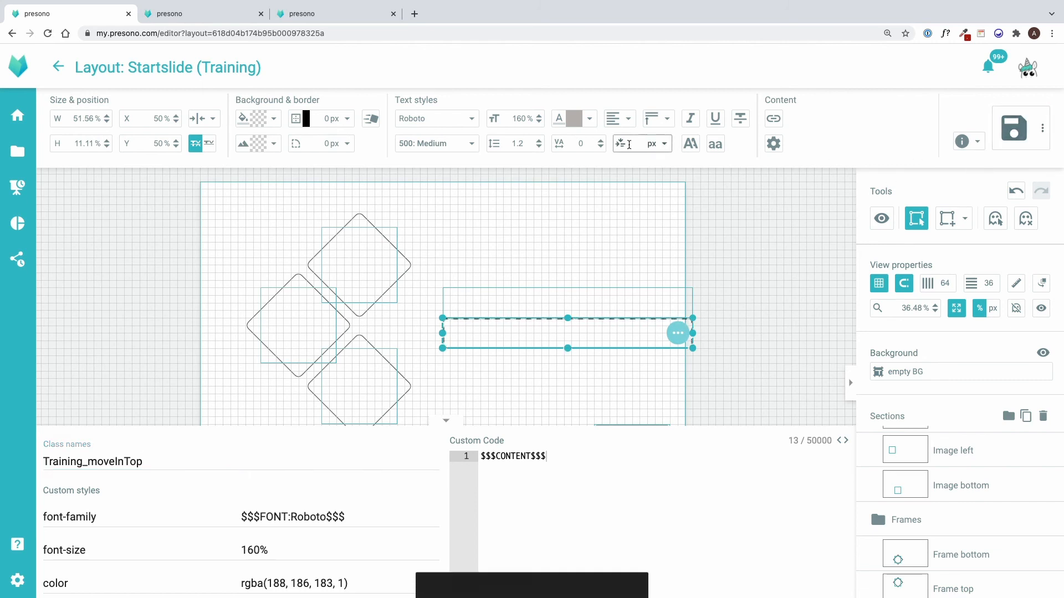
Reload the Training Slide and preview the subline's move-in animation.
{"action": "left_click", "coordinate": [215, 16]}
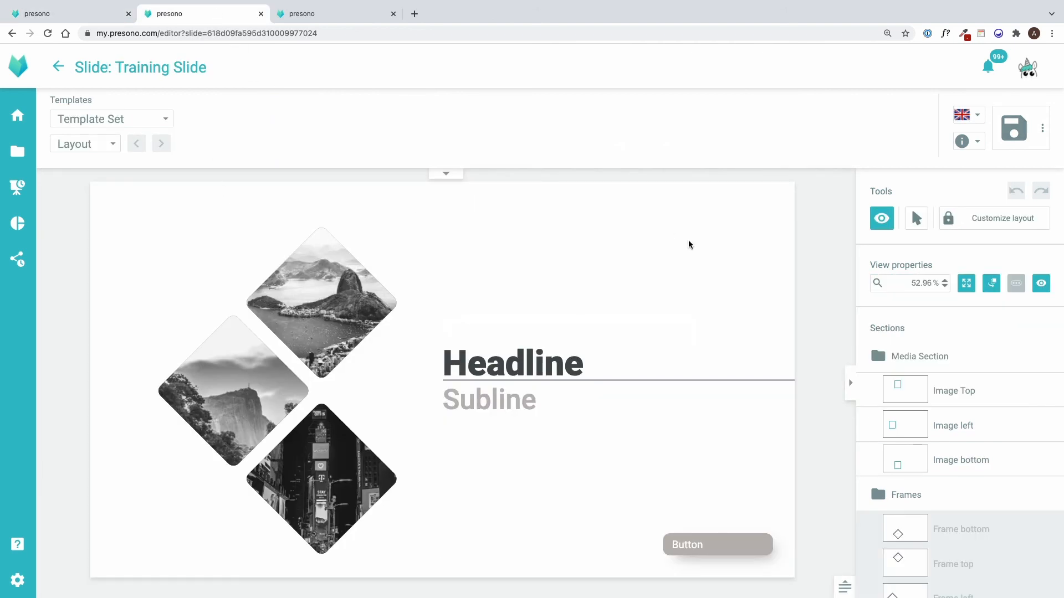
{"action": "key", "text": "super+r"}
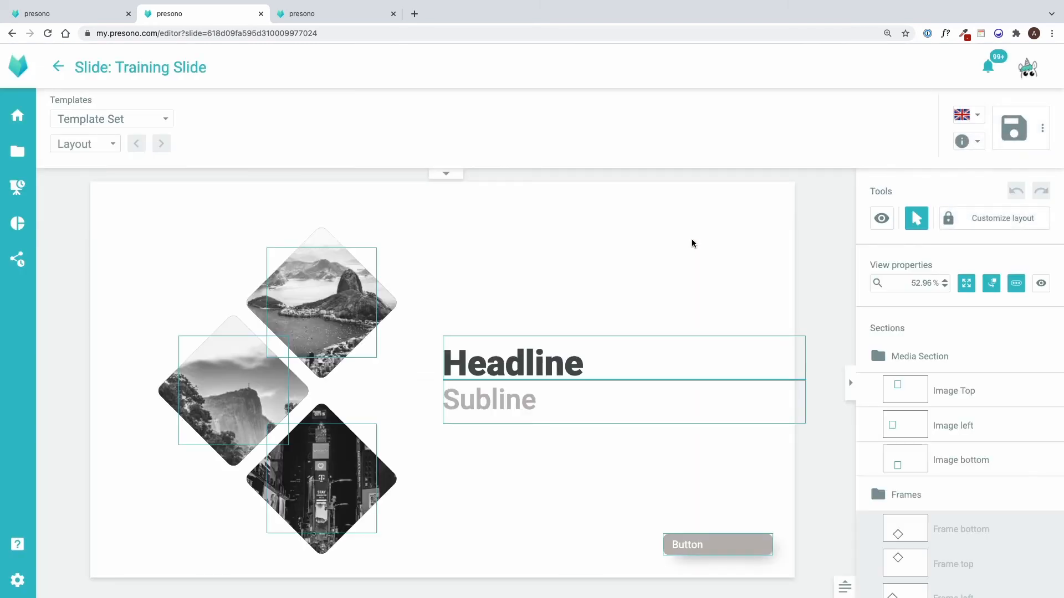
{"action": "left_click", "coordinate": [882, 218]}
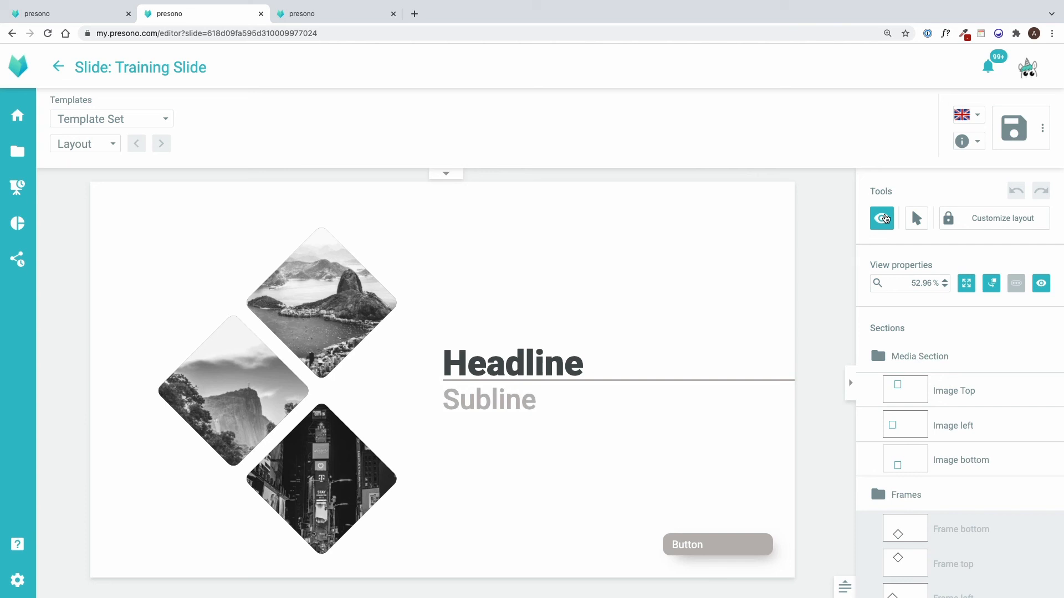
In the template set's Text Animation custom style, extend the class selector to .Training_moveInTop > div and save the style.
{"action": "left_click", "coordinate": [95, 18]}
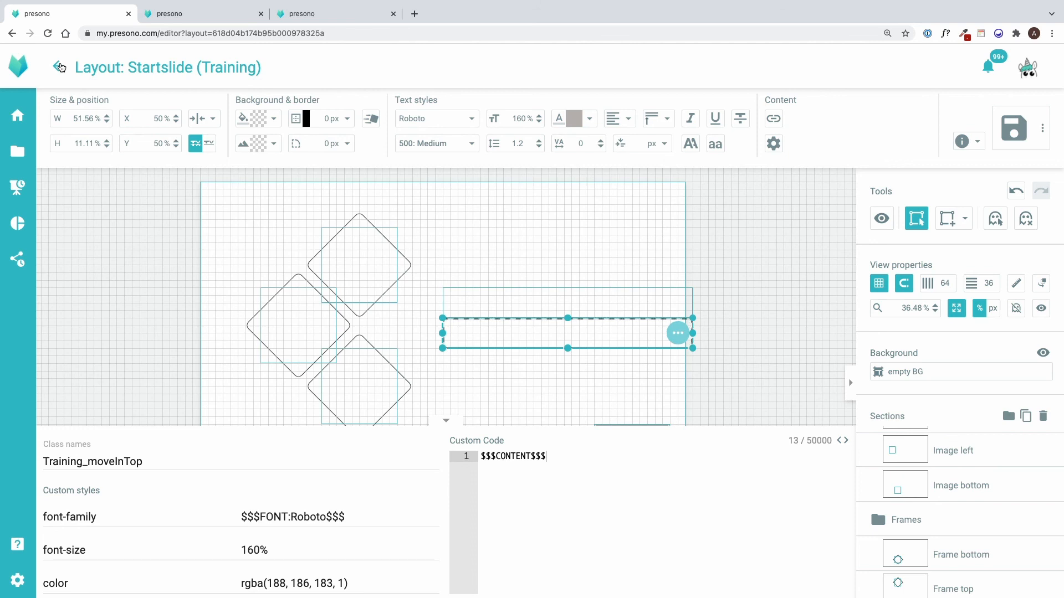
{"action": "left_click", "coordinate": [58, 67]}
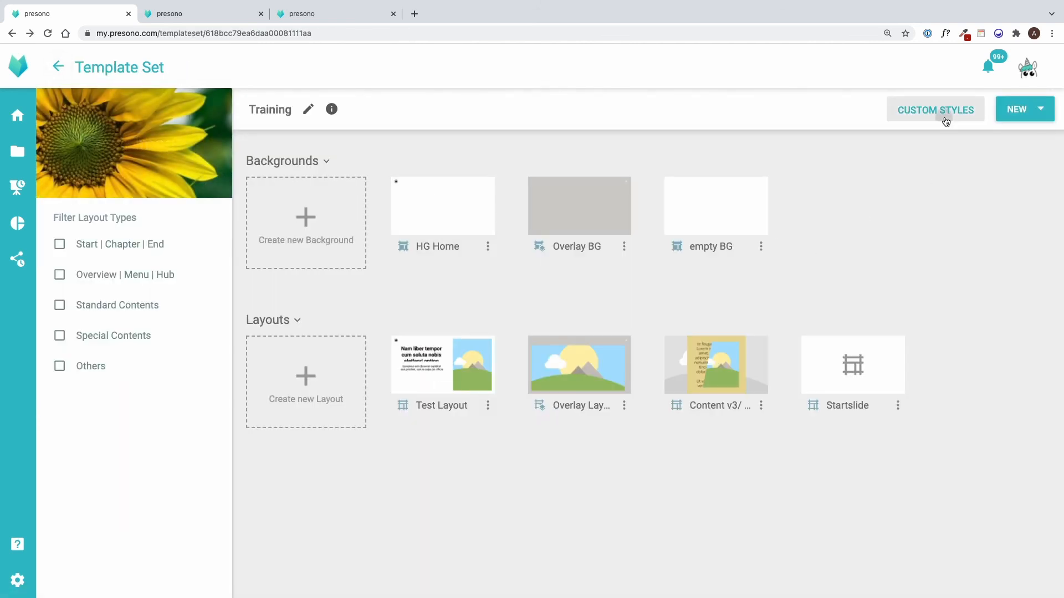
{"action": "left_click", "coordinate": [945, 115]}
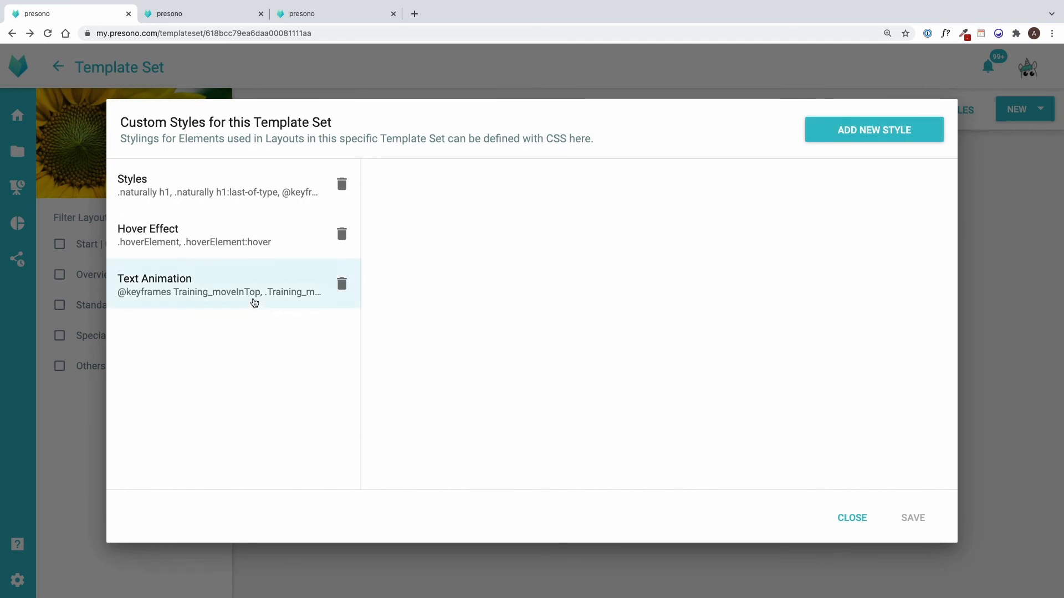
{"action": "left_click", "coordinate": [255, 294]}
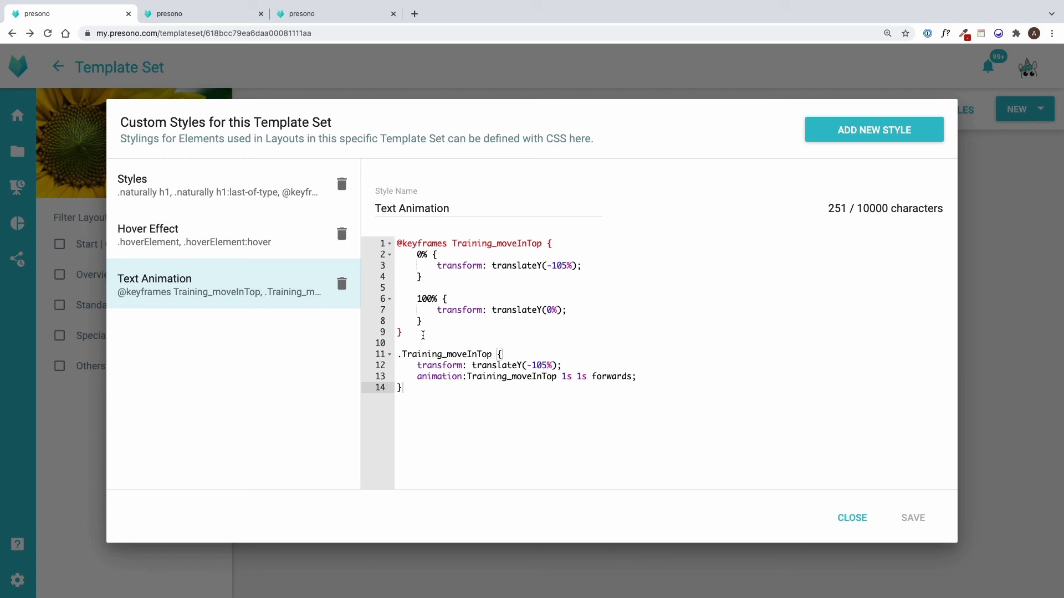
{"action": "left_click", "coordinate": [493, 354]}
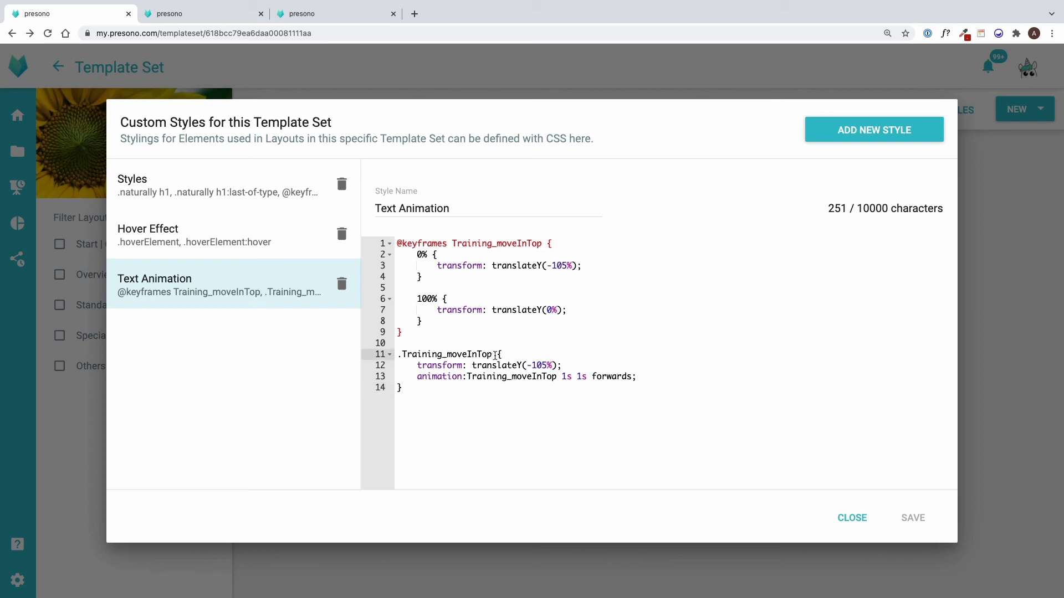
{"action": "type", "text": ">"}
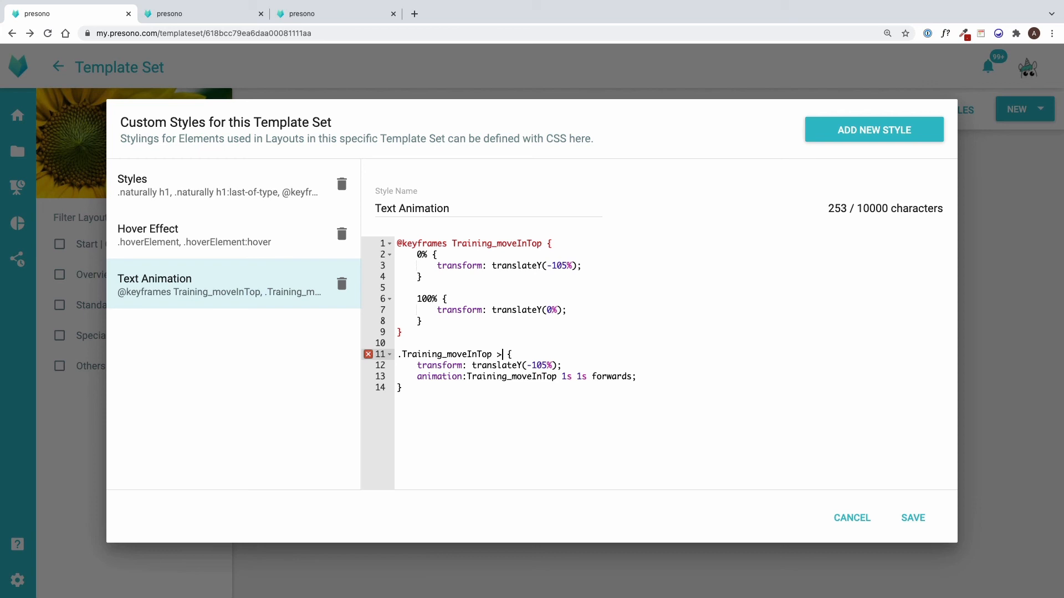
{"action": "type", "text": " div"}
{"action": "left_click", "coordinate": [931, 517]}
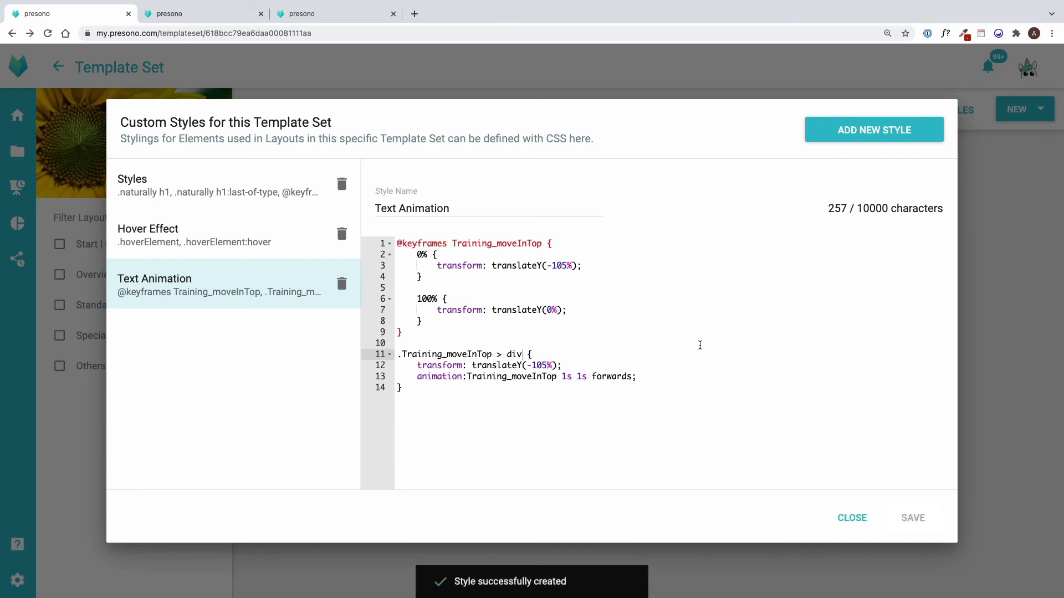
Reload the Training Slide and check in preview how the subline animates with the > div selector.
{"action": "left_click", "coordinate": [202, 17]}
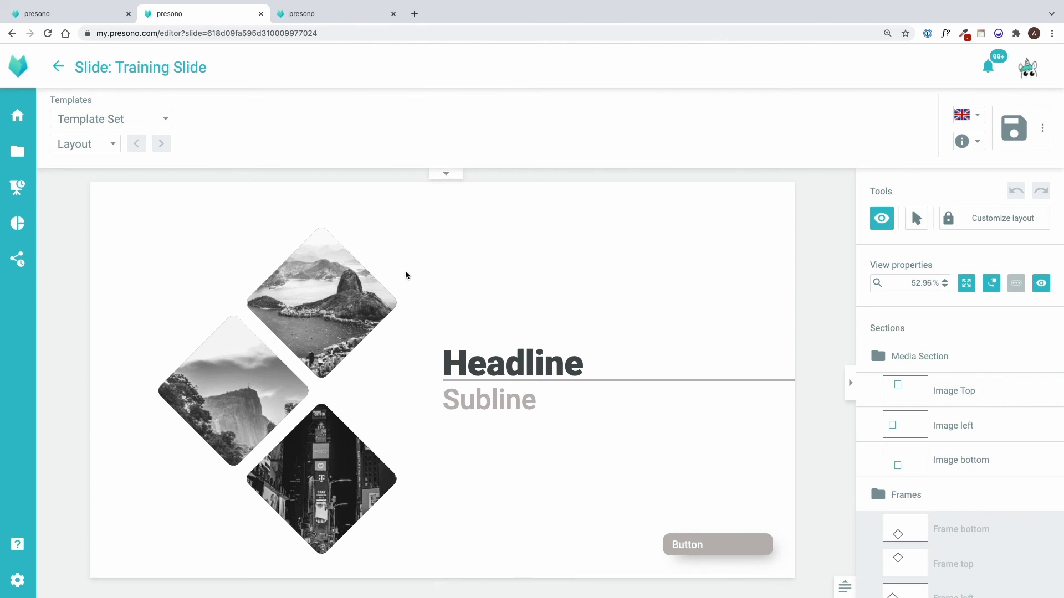
{"action": "key", "text": "super+r"}
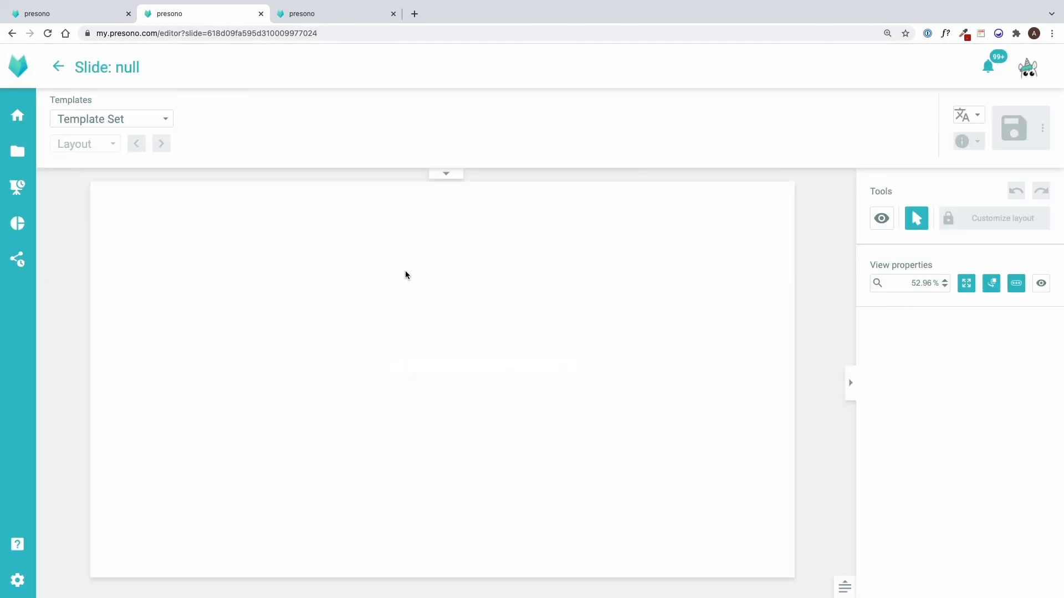
{"action": "left_click", "coordinate": [881, 220]}
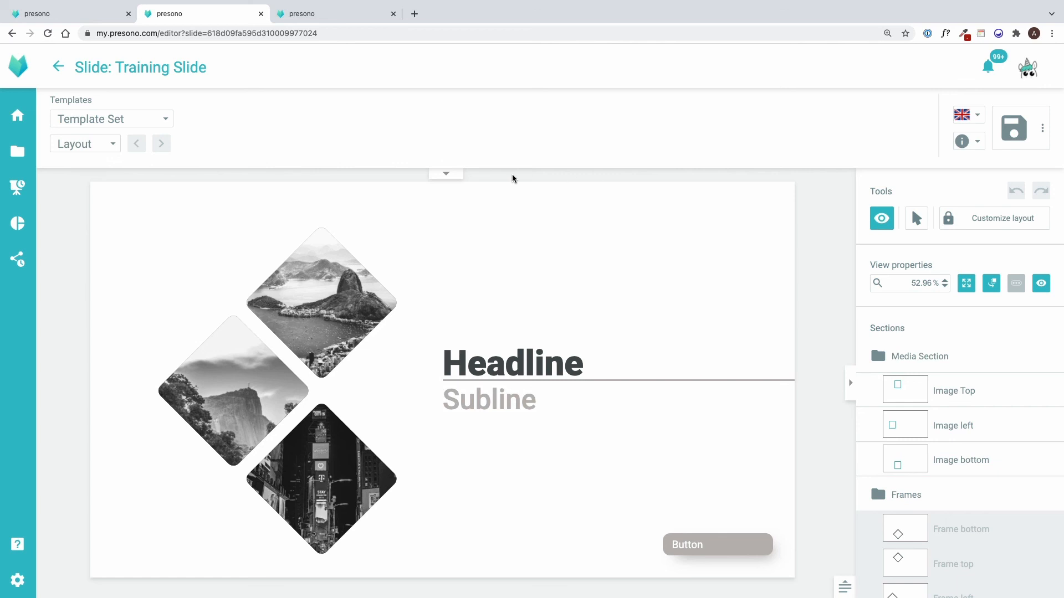
Close the custom styles, set the Startslide layout's subline section to hide overflowing content, and save the layout.
{"action": "left_click", "coordinate": [83, 12]}
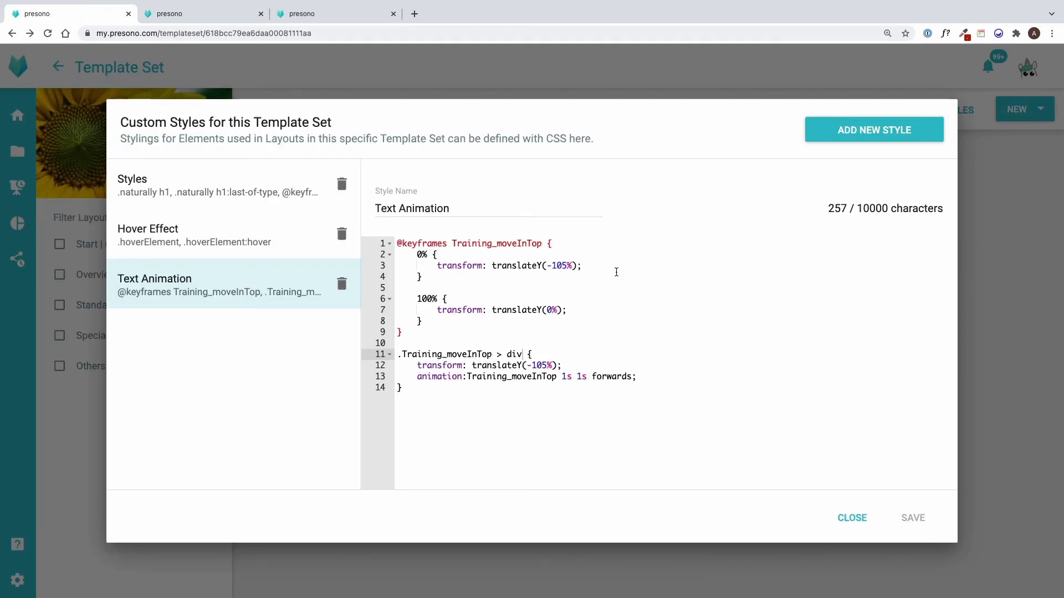
{"action": "left_click", "coordinate": [856, 518]}
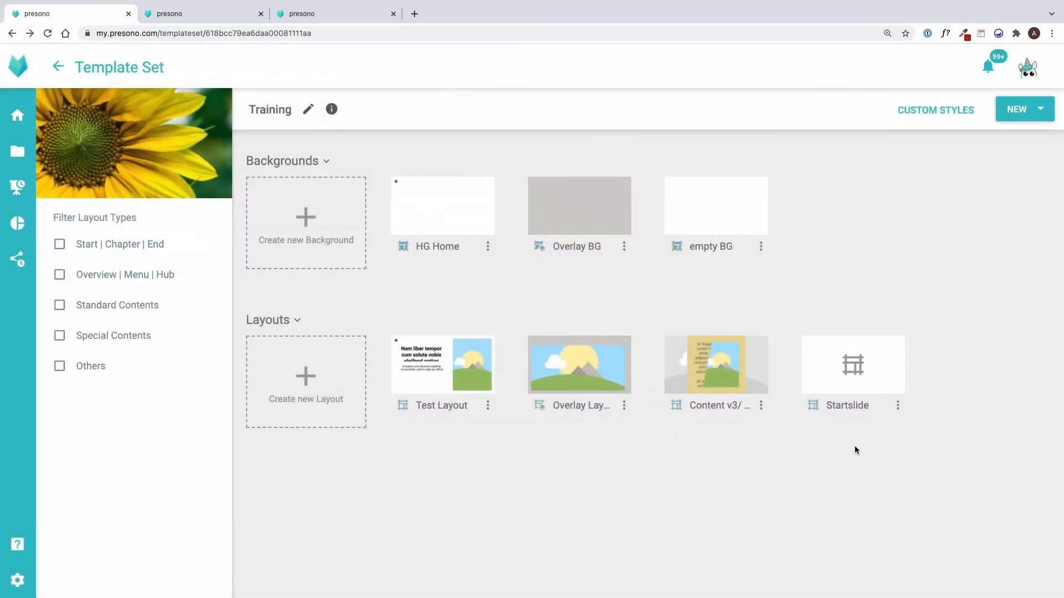
{"action": "left_click", "coordinate": [858, 384]}
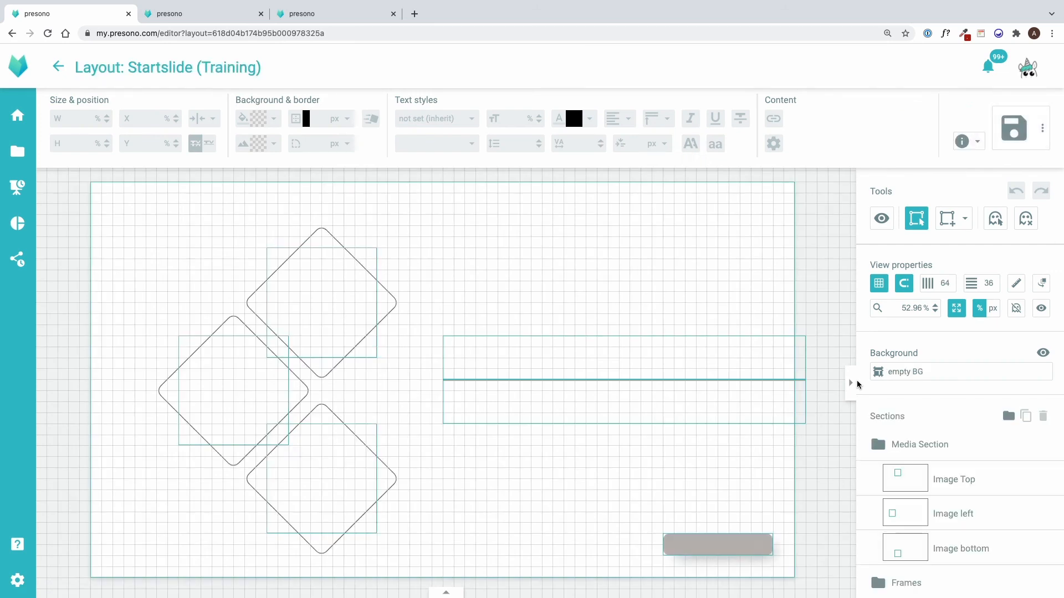
{"action": "left_click", "coordinate": [774, 401]}
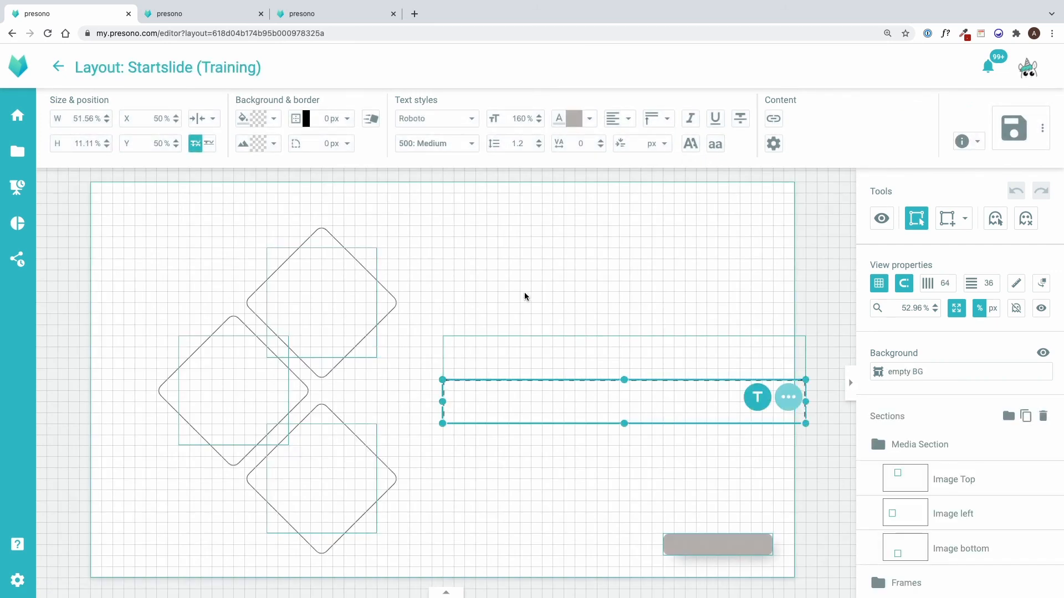
{"action": "left_click", "coordinate": [215, 150]}
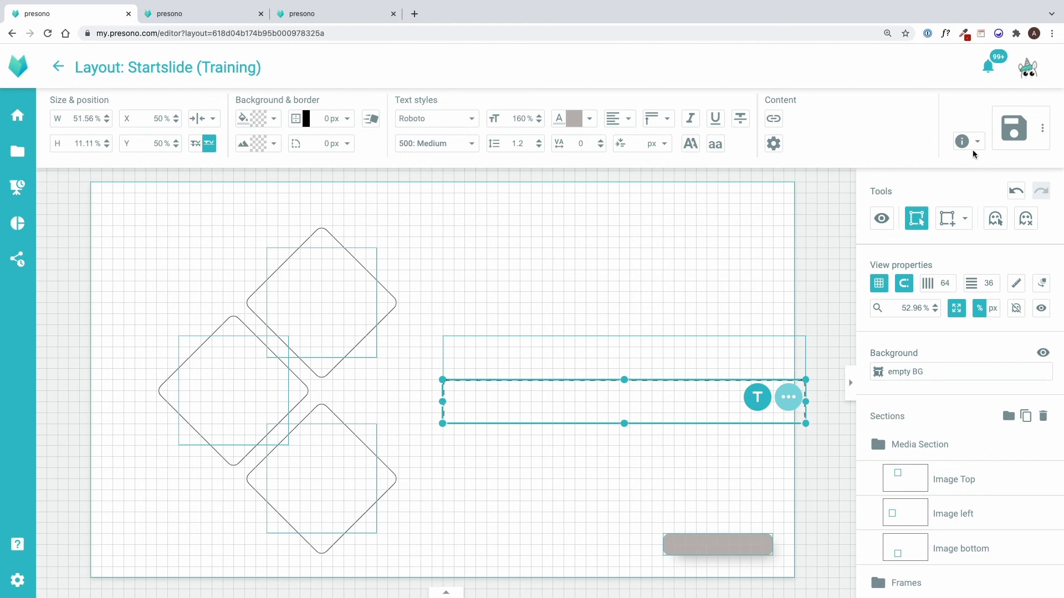
{"action": "left_click", "coordinate": [1000, 140]}
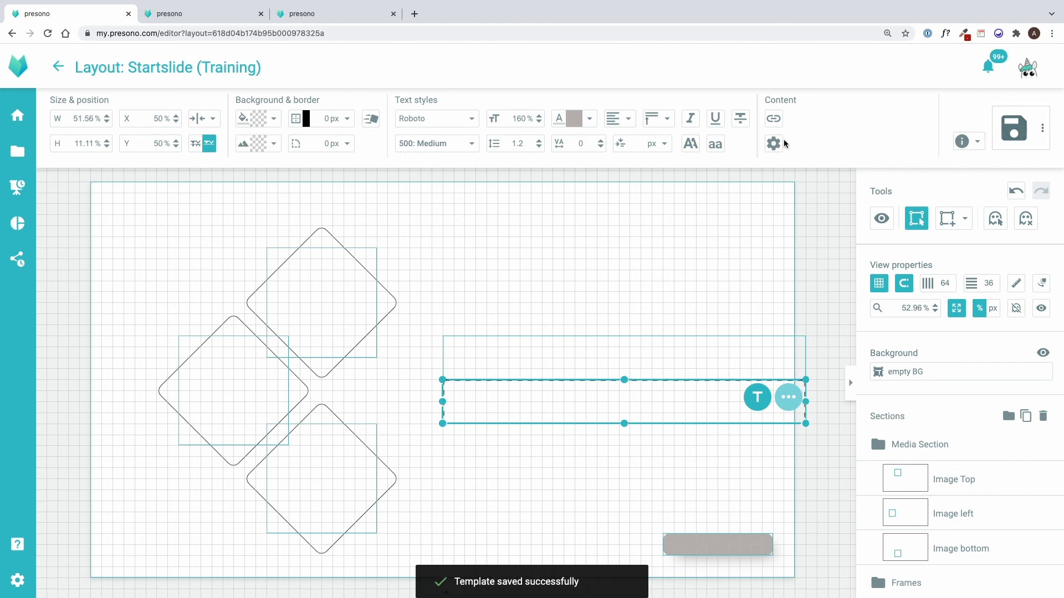
Reload the Training Slide to preview the subline animation with hidden overflow, and save the slide.
{"action": "left_click", "coordinate": [212, 12]}
{"action": "key", "text": "super+r"}
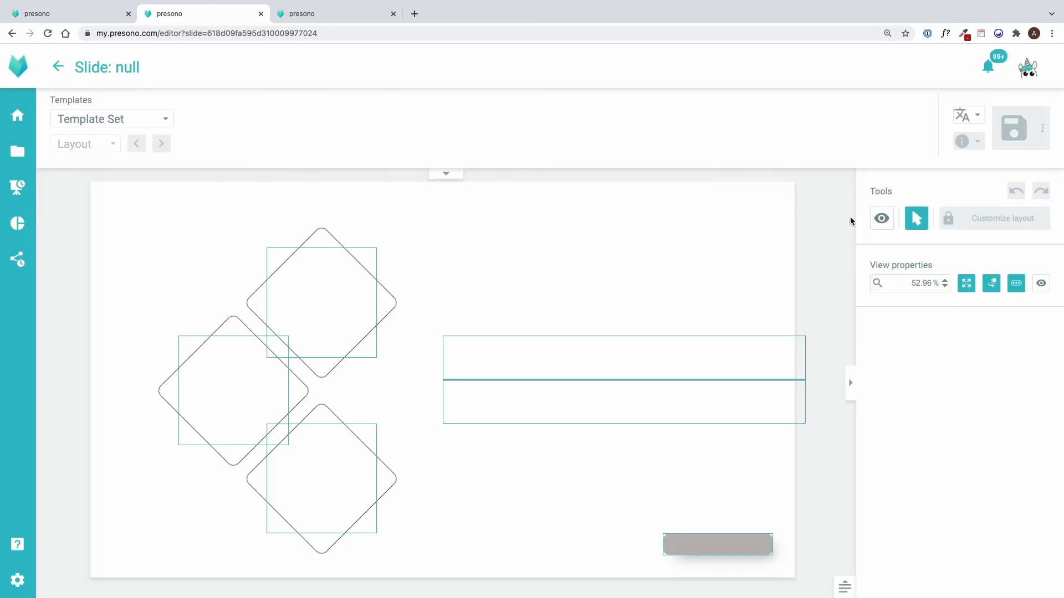
{"action": "left_click", "coordinate": [887, 222]}
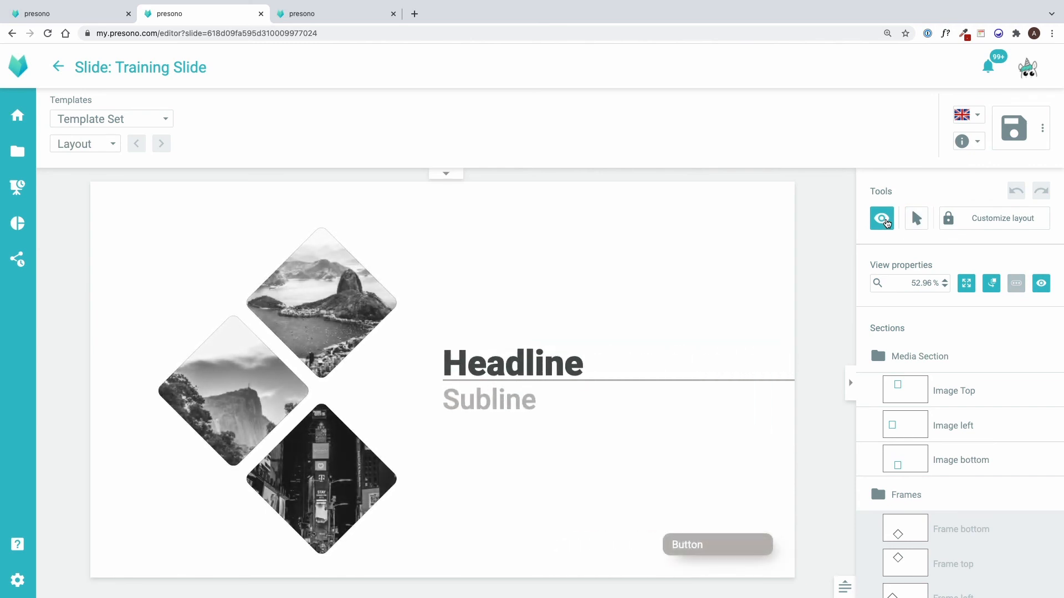
{"action": "left_click", "coordinate": [1020, 144]}
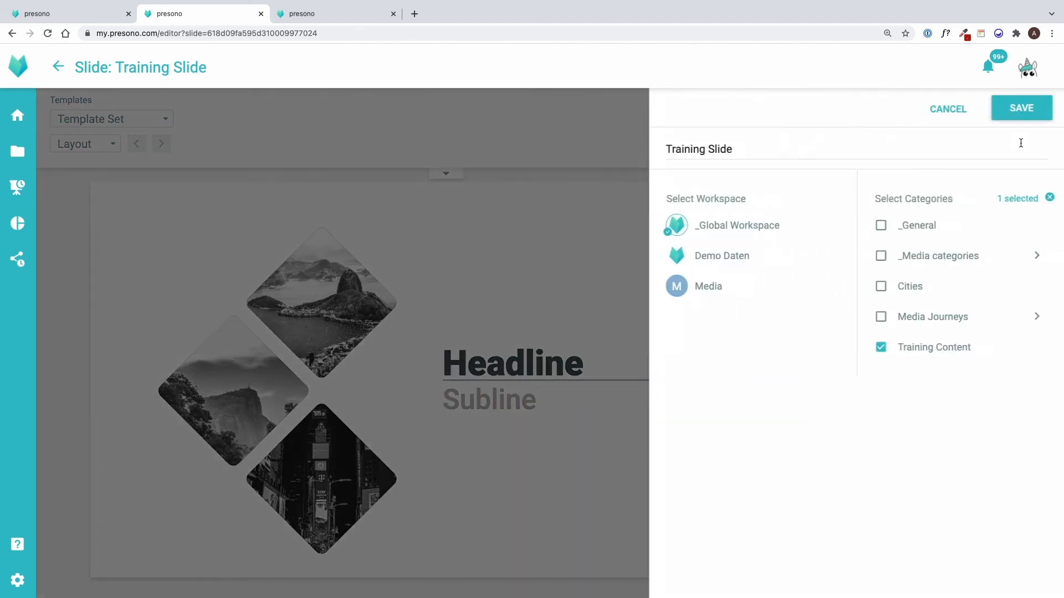
{"action": "left_click", "coordinate": [1010, 110]}
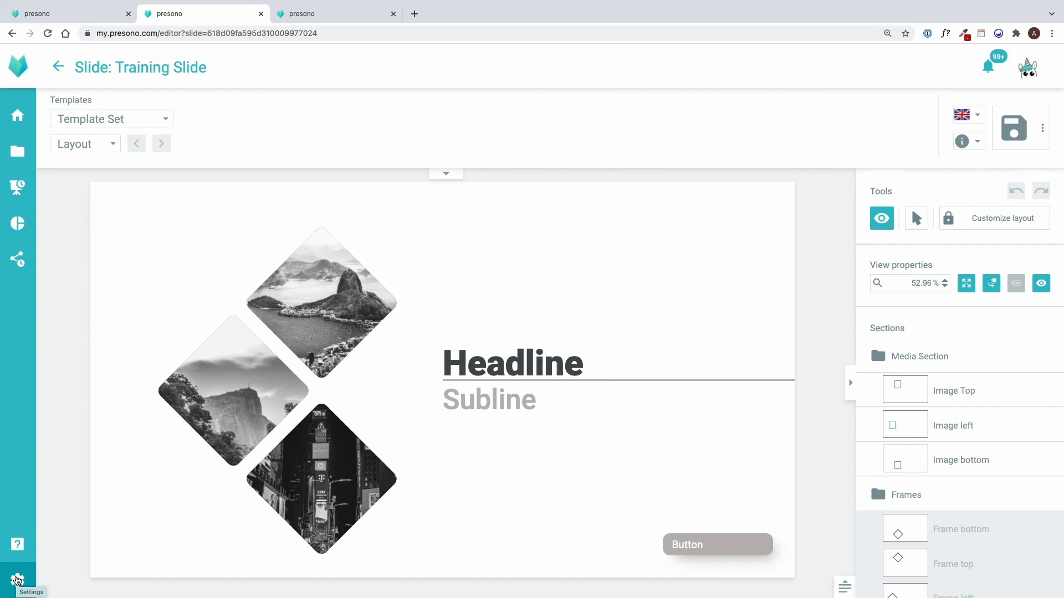
Open the custom styles in the global configuration settings and review the CSS of the Header H1- H3 style down to the h3 rules.
{"action": "left_click", "coordinate": [17, 580]}
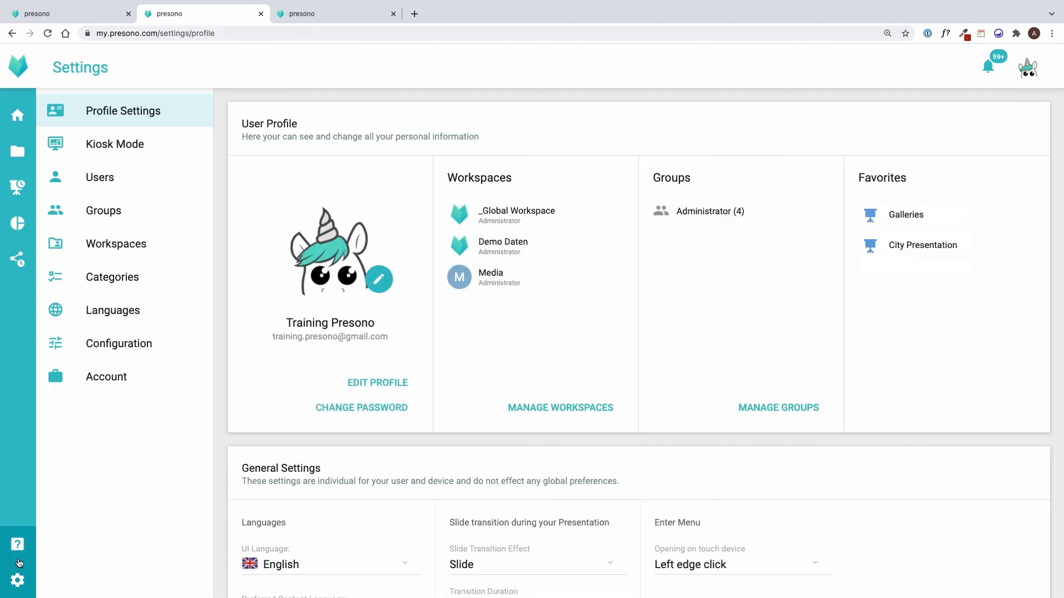
{"action": "left_click", "coordinate": [68, 348]}
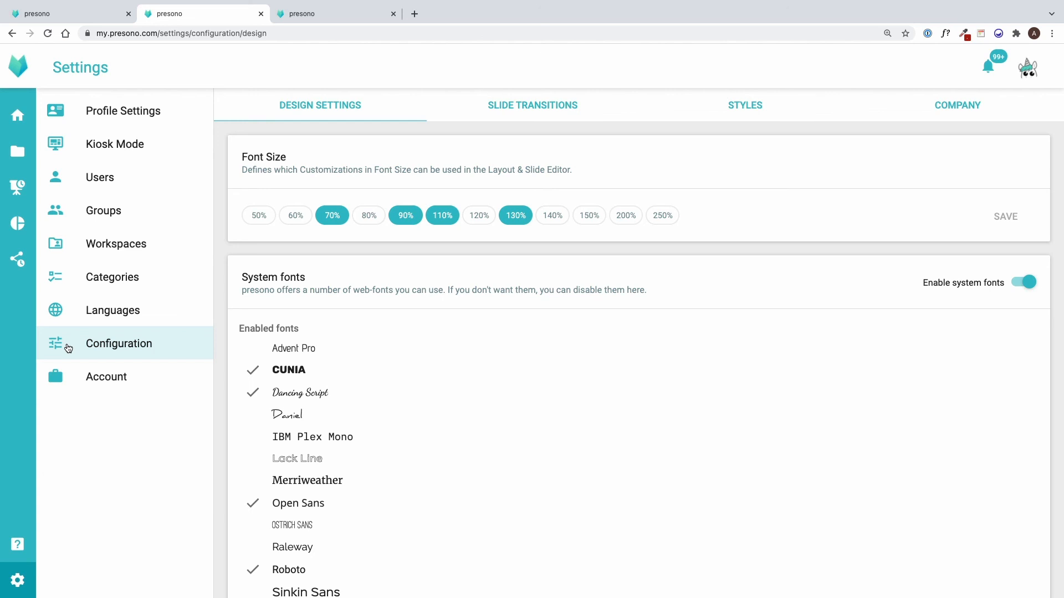
{"action": "left_click", "coordinate": [730, 105]}
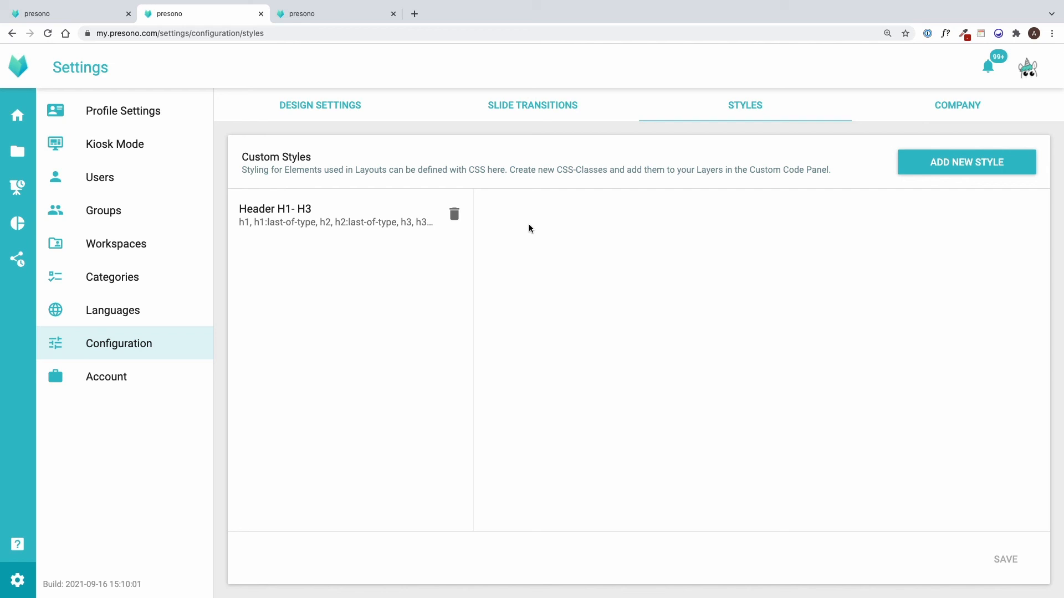
{"action": "left_click", "coordinate": [345, 233]}
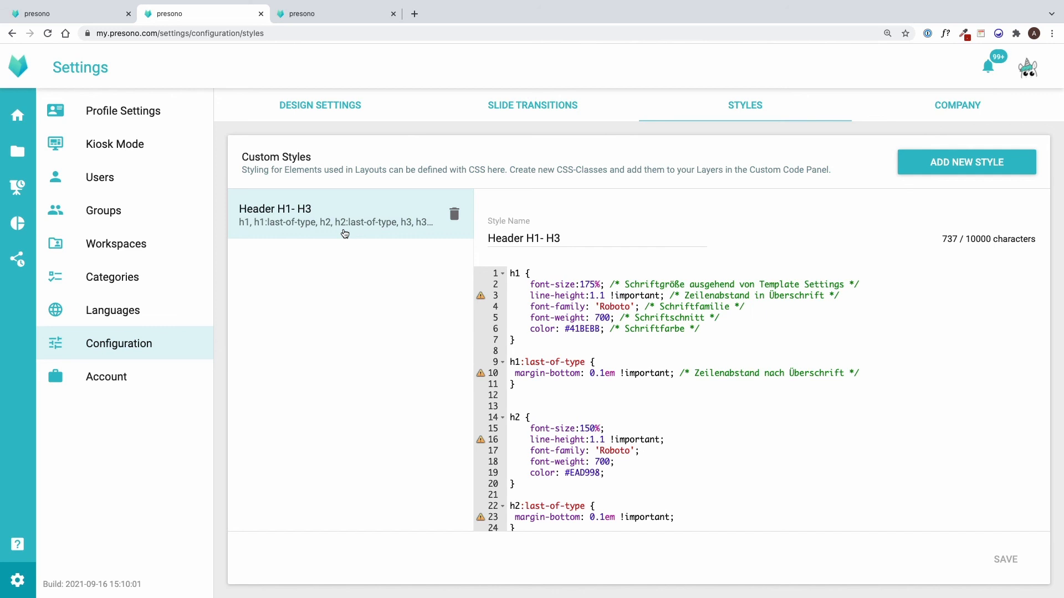
{"action": "scroll", "coordinate": [612, 326], "scroll_direction": "down", "scroll_amount": 2}
{"action": "scroll", "coordinate": [613, 325], "scroll_direction": "down", "scroll_amount": 4}
{"action": "scroll", "coordinate": [612, 326], "scroll_direction": "down", "scroll_amount": 4}
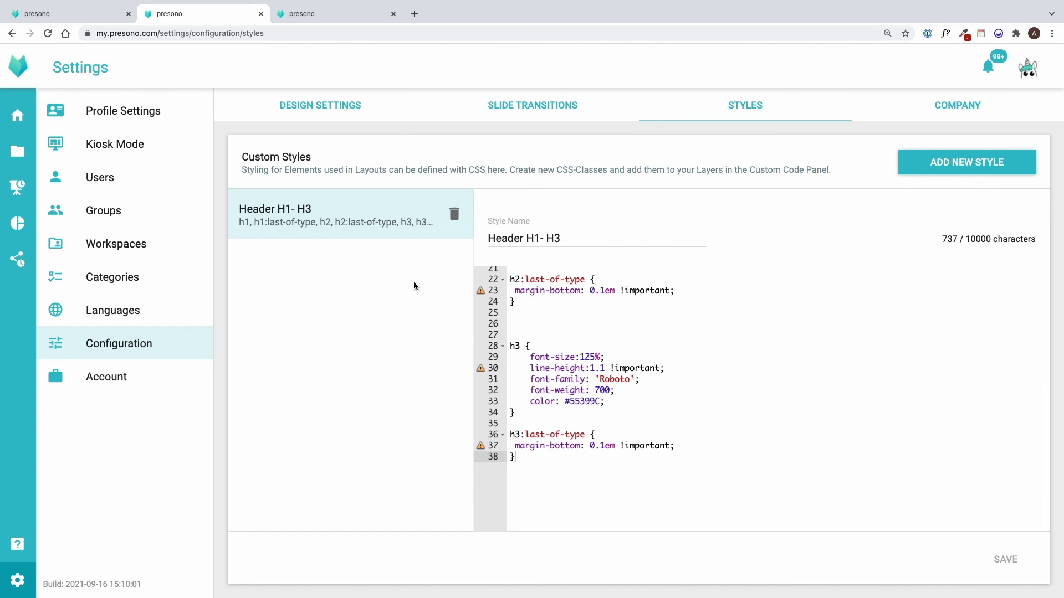
Return to the Training template set, view the list of its own custom styles, and close it.
{"action": "left_click", "coordinate": [64, 13]}
{"action": "left_click", "coordinate": [59, 66]}
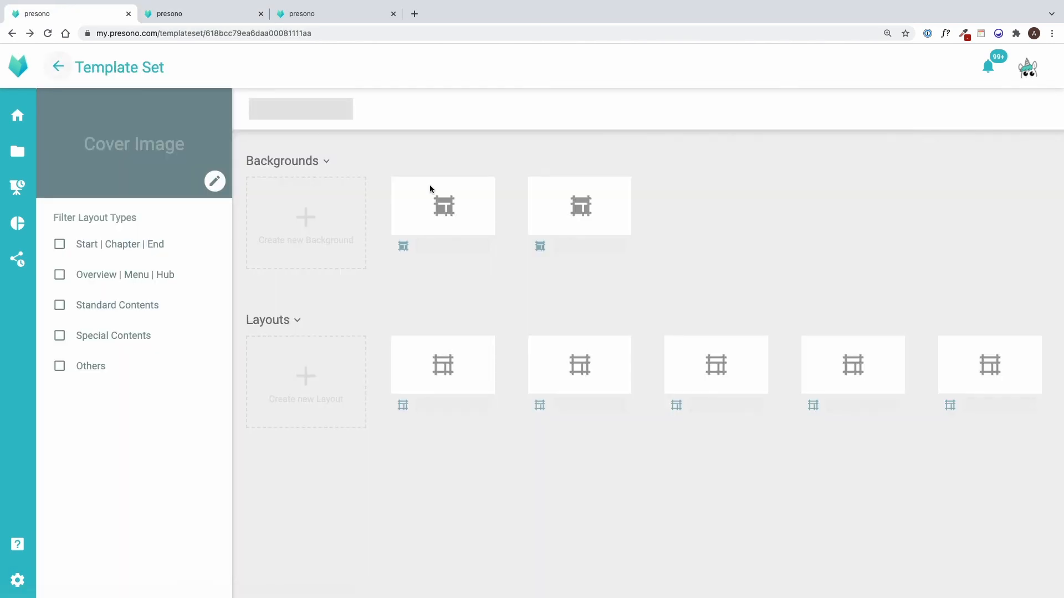
{"action": "left_click", "coordinate": [908, 111]}
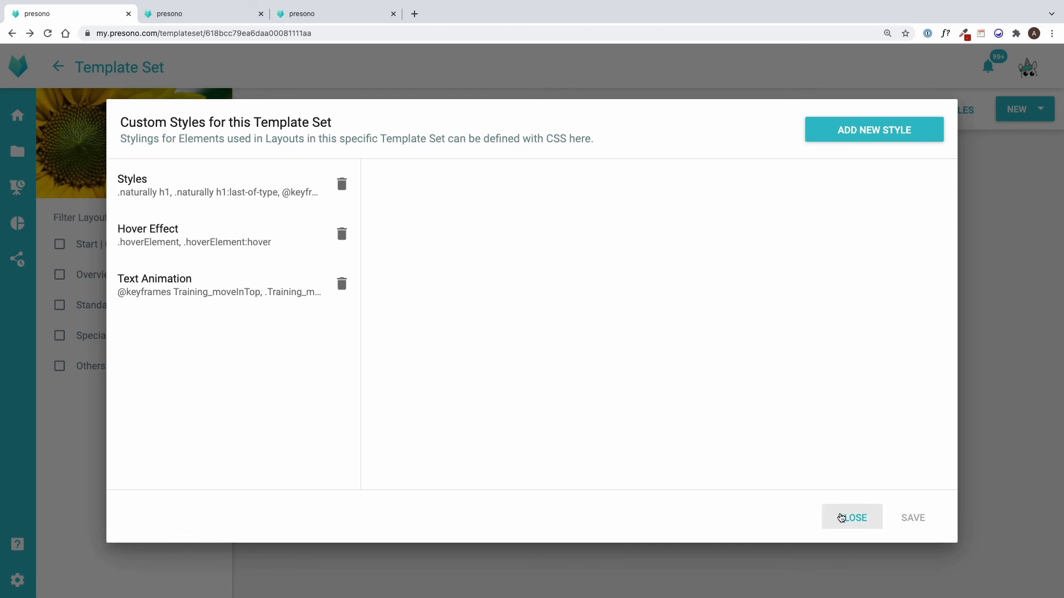
{"action": "left_click", "coordinate": [840, 517]}
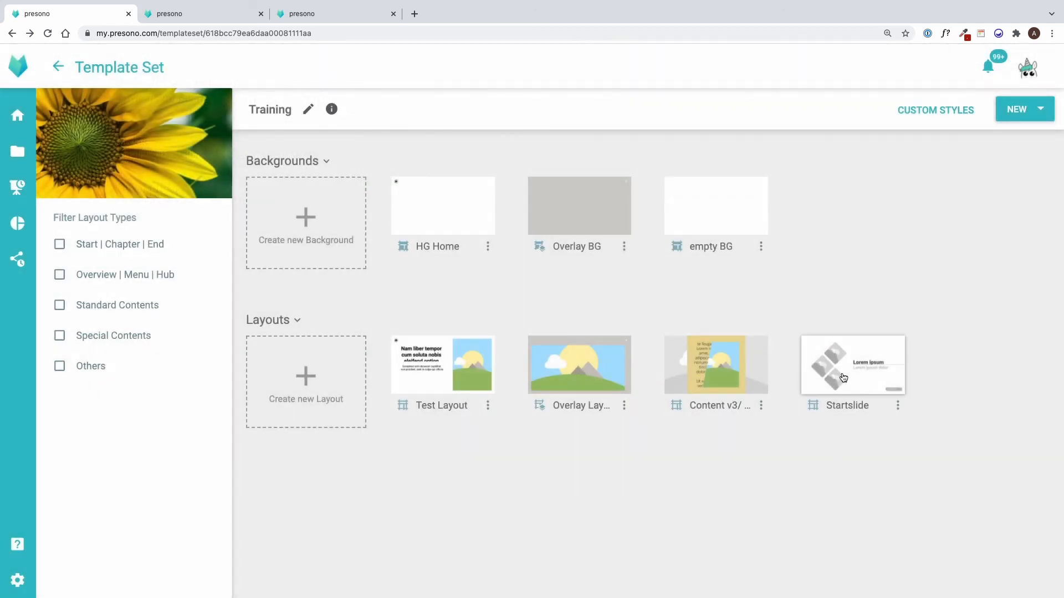
Open the Startslide layout and show the subline section's class name and custom code.
{"action": "left_click", "coordinate": [843, 377]}
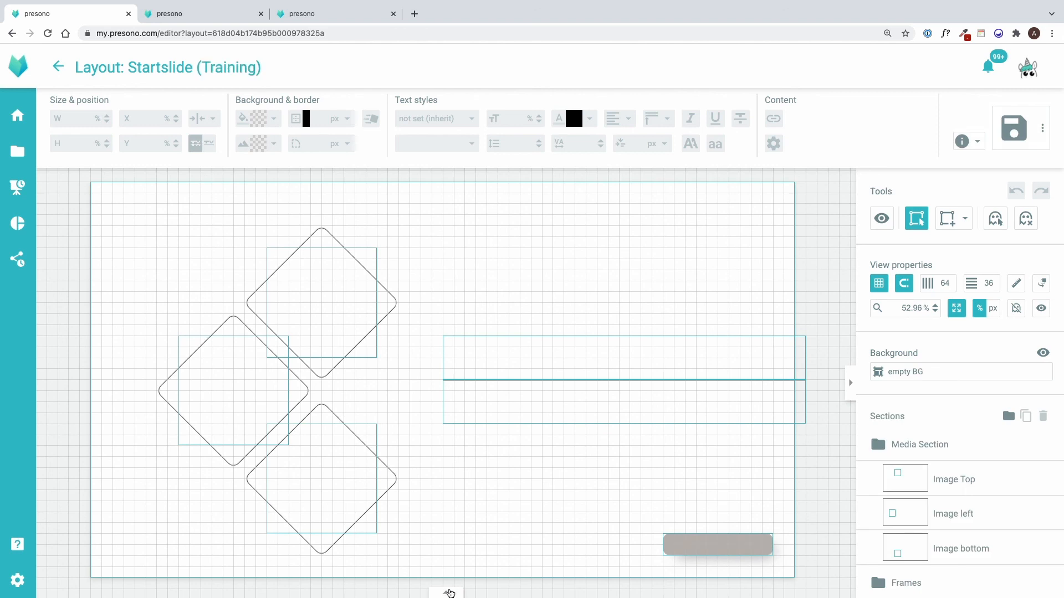
{"action": "left_click", "coordinate": [450, 593]}
{"action": "left_click", "coordinate": [490, 346]}
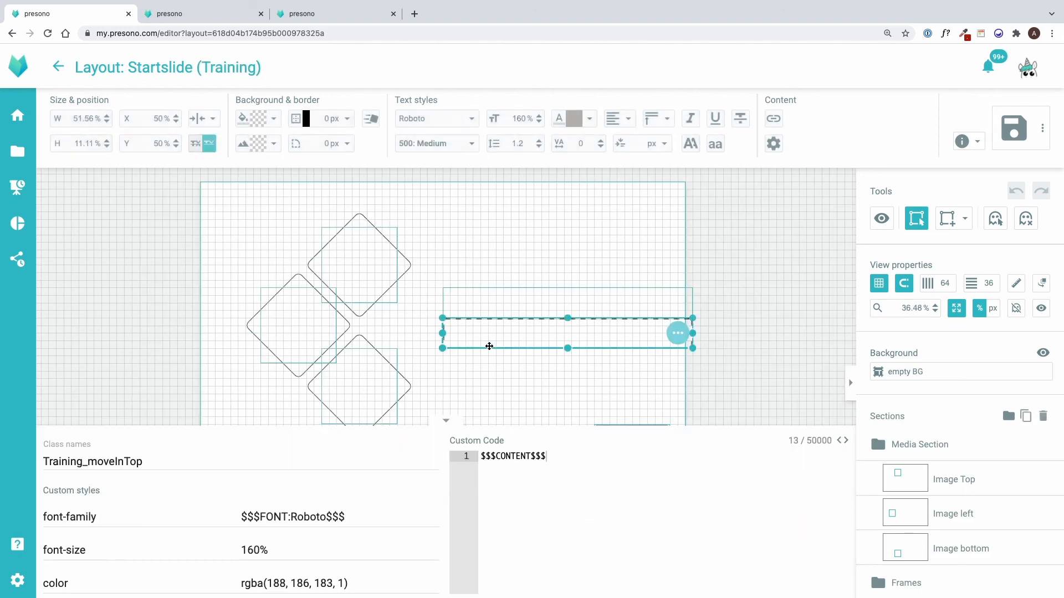